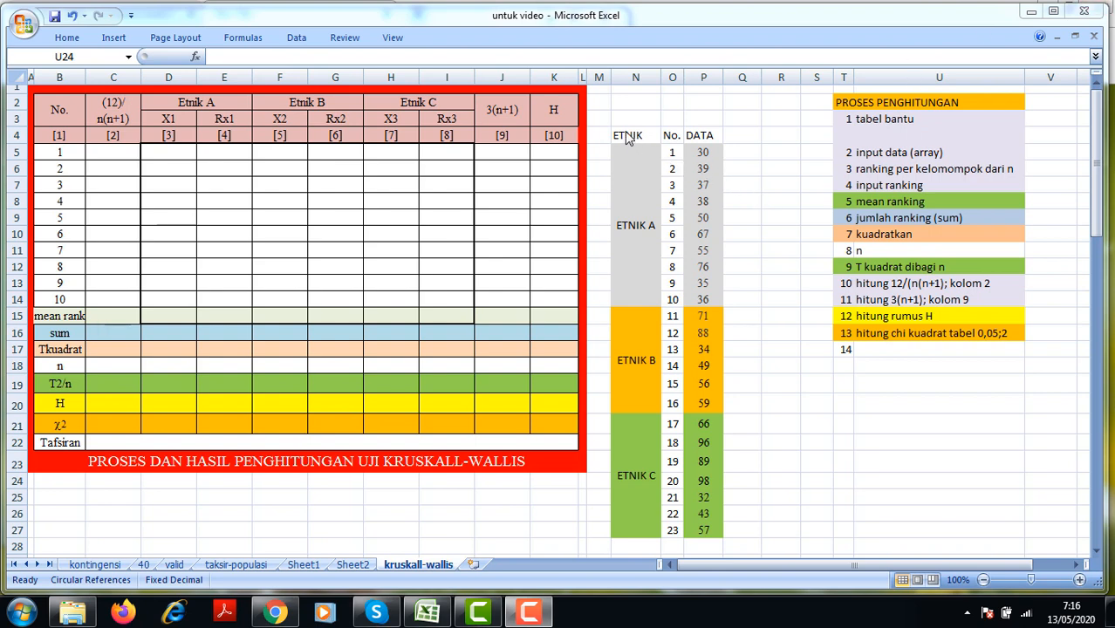
drag(627, 140, 705, 531)
click(762, 332)
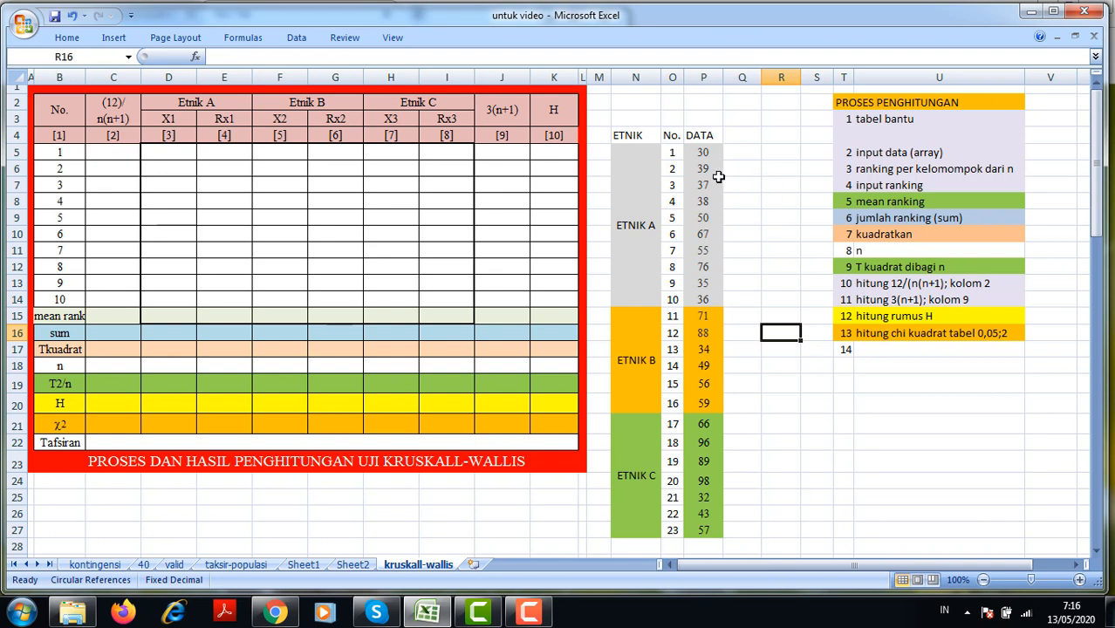
click(704, 155)
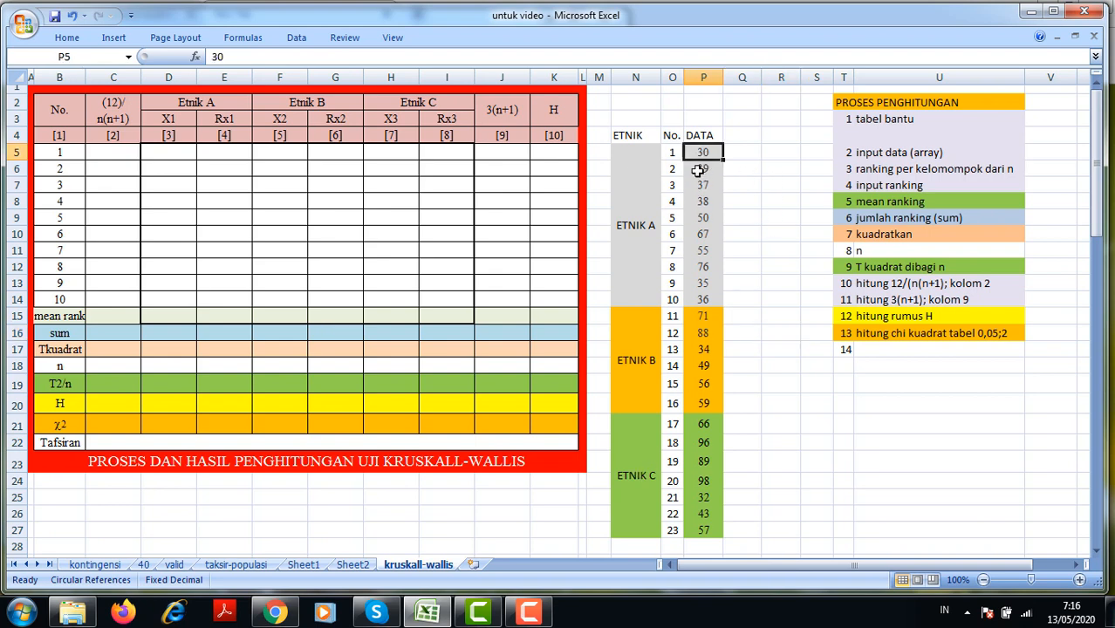
drag(698, 171, 706, 403)
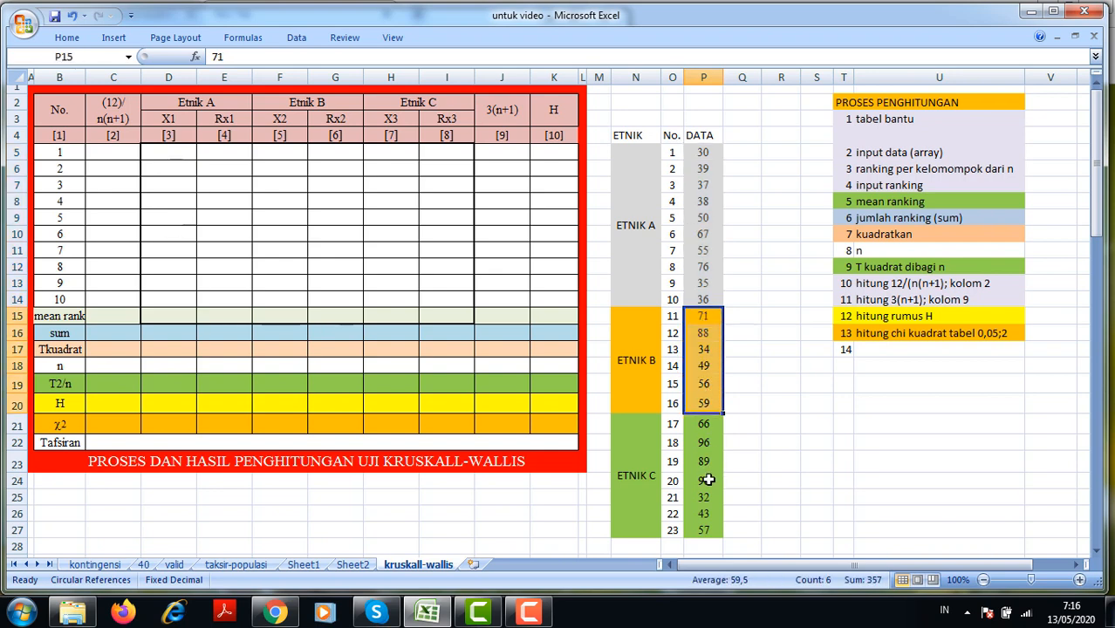
click(792, 317)
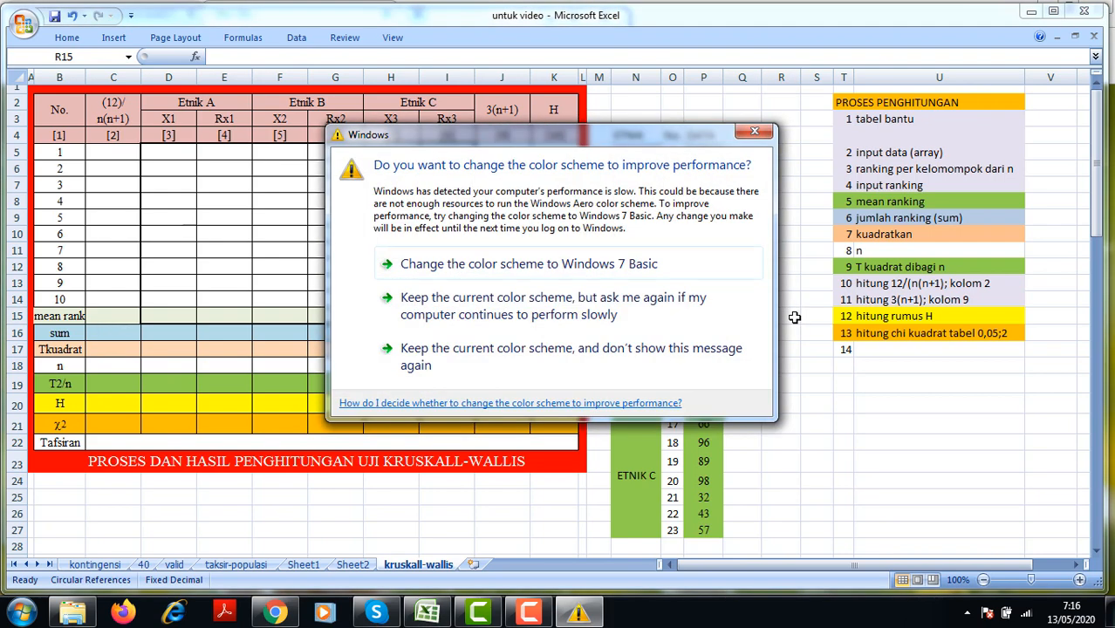
Dismiss the Windows color scheme prompt and copy the ten Etnik A data values into the X1 column starting at D5.
click(754, 132)
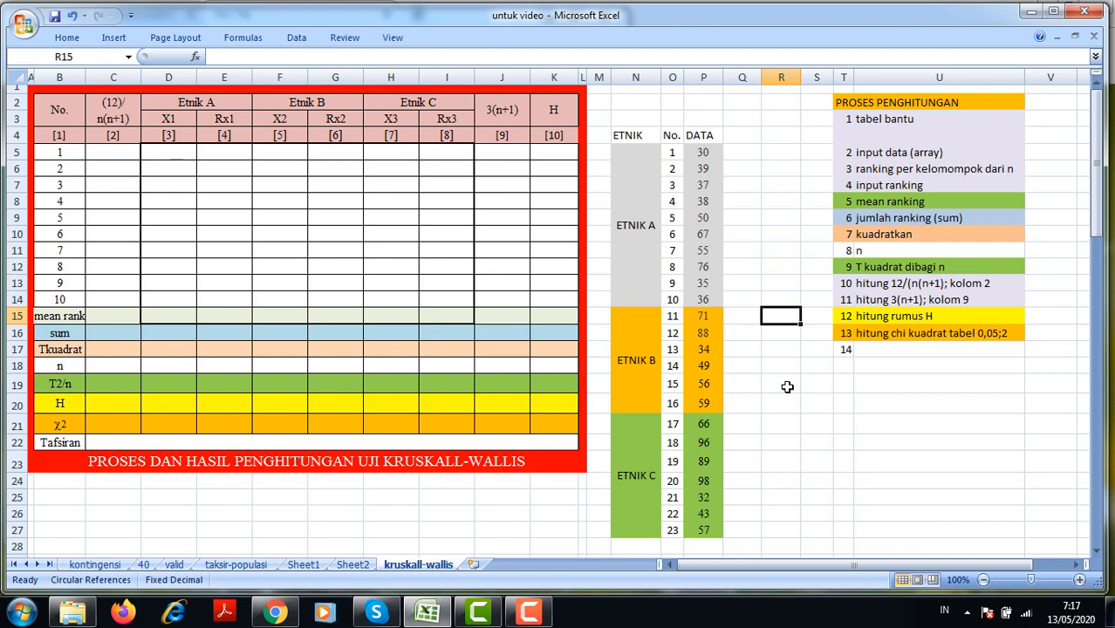
click(748, 227)
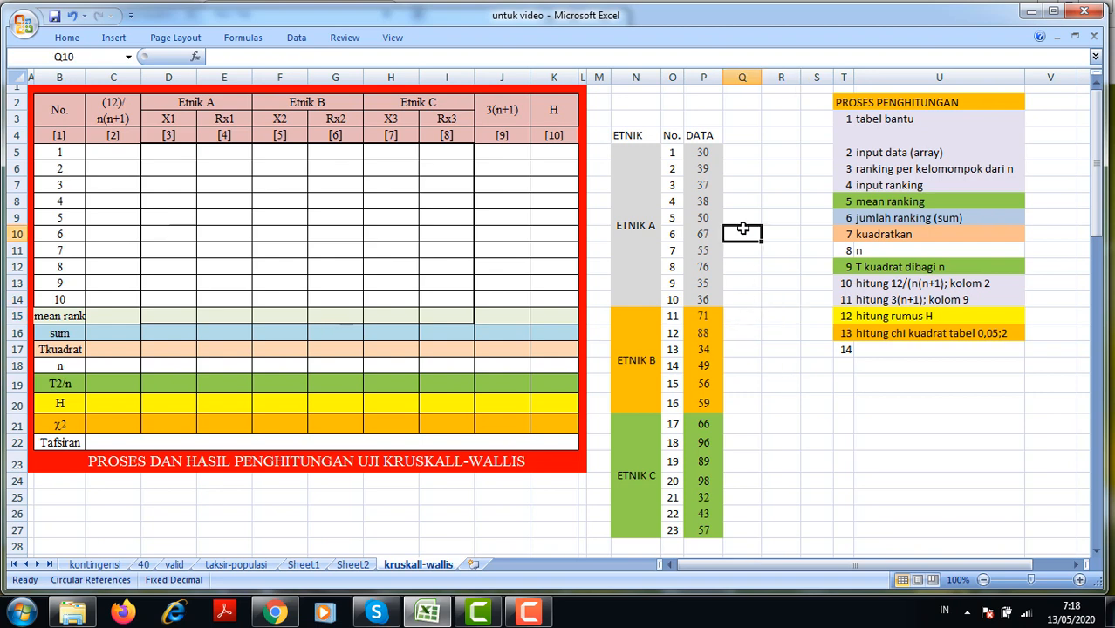
click(704, 154)
drag(704, 154, 699, 297)
key(ctrl+c)
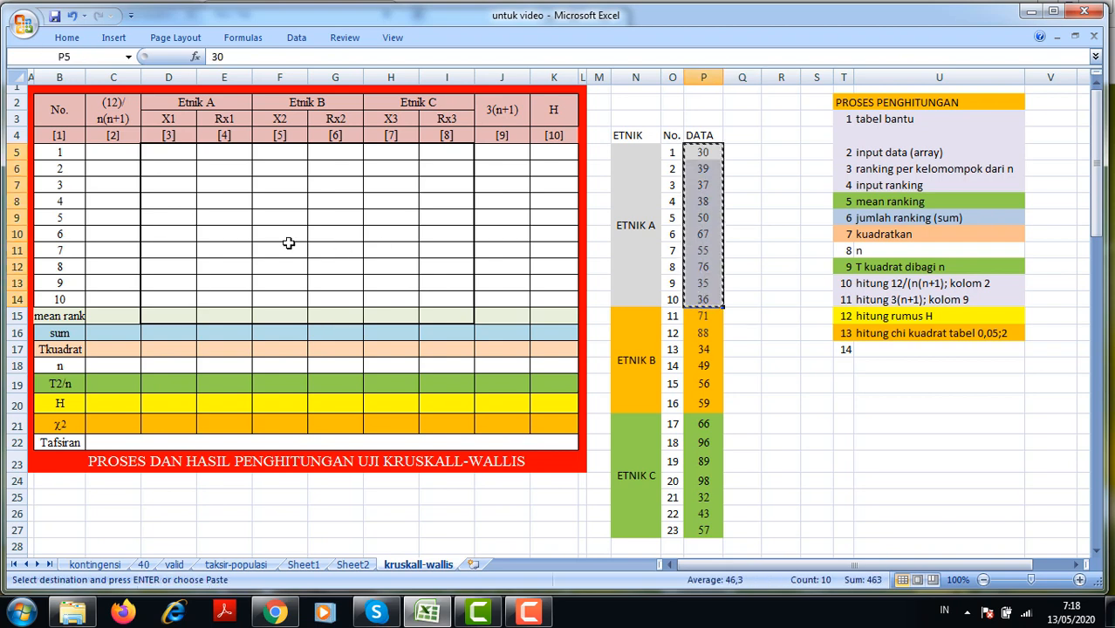
click(166, 153)
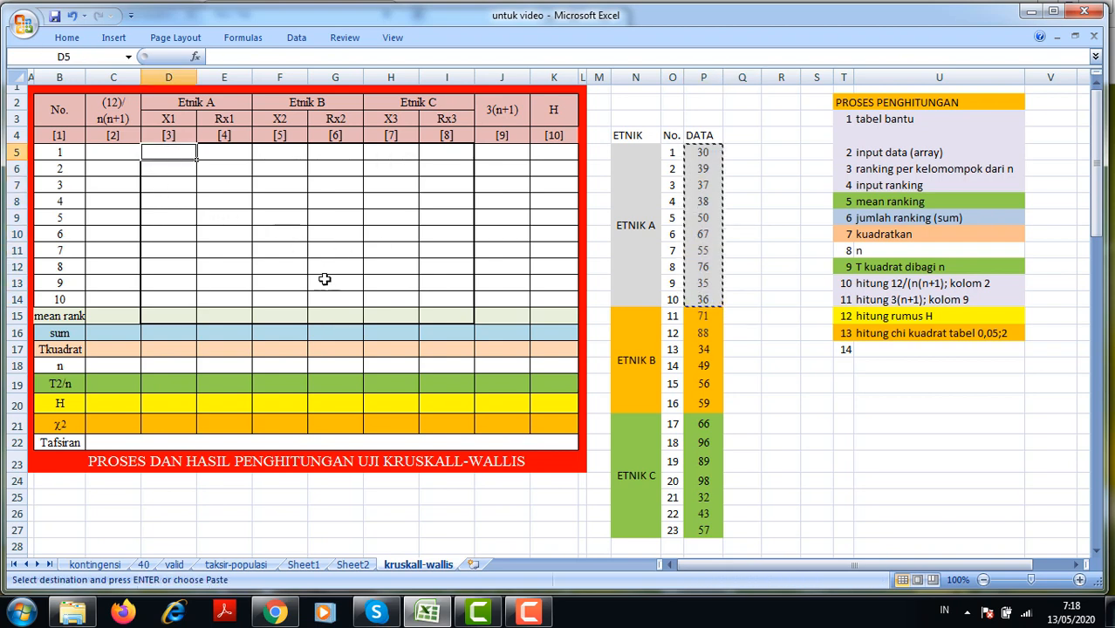
key(ctrl+v)
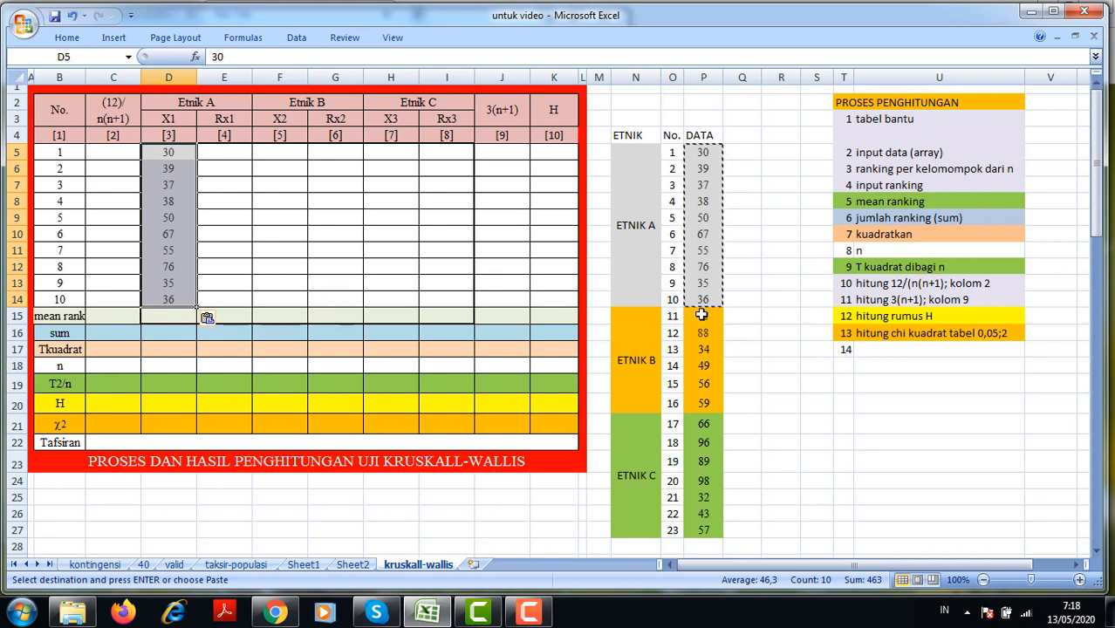
Copy the six Etnik B data values into the X2 column starting at F5.
drag(703, 316, 690, 386)
key(ctrl+c)
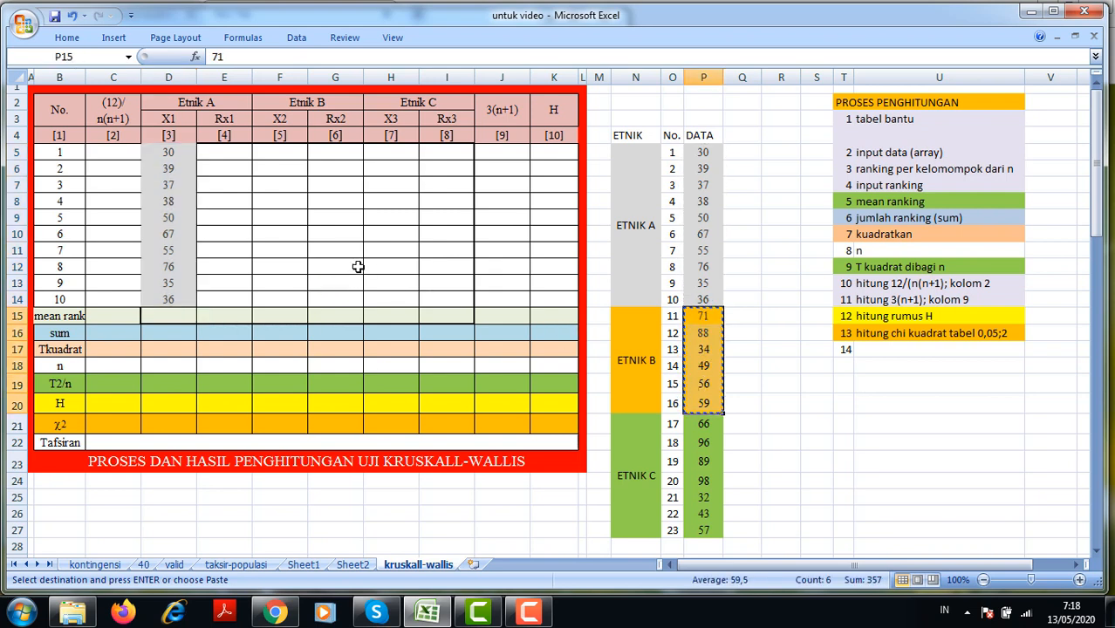
click(281, 154)
key(ctrl+v)
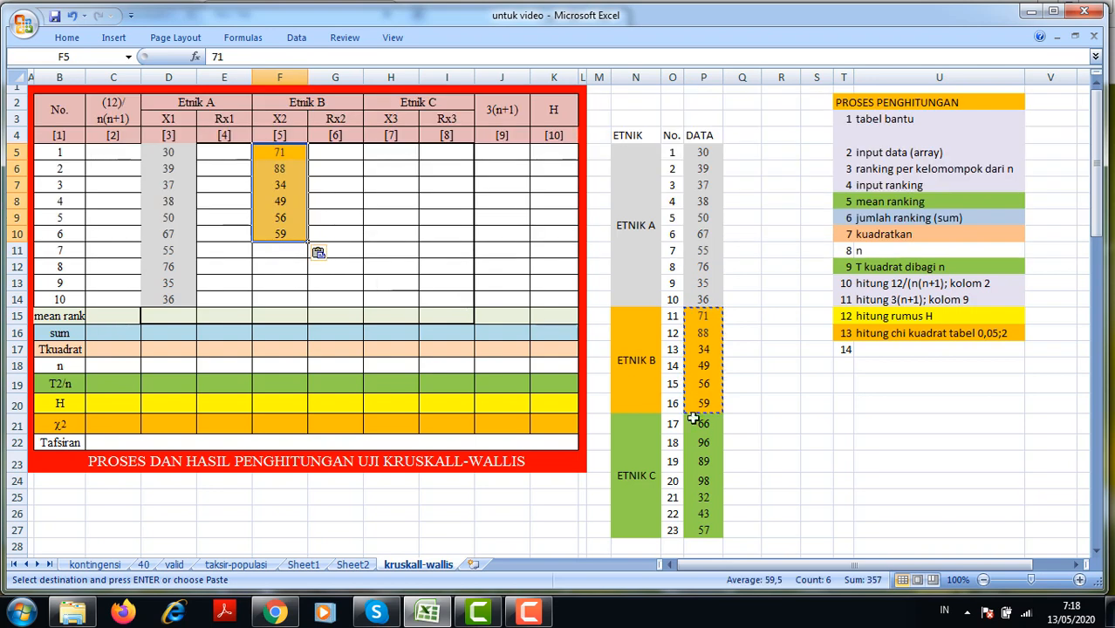
Copy the seven Etnik C data values into the X3 column starting at H5.
drag(703, 425, 694, 530)
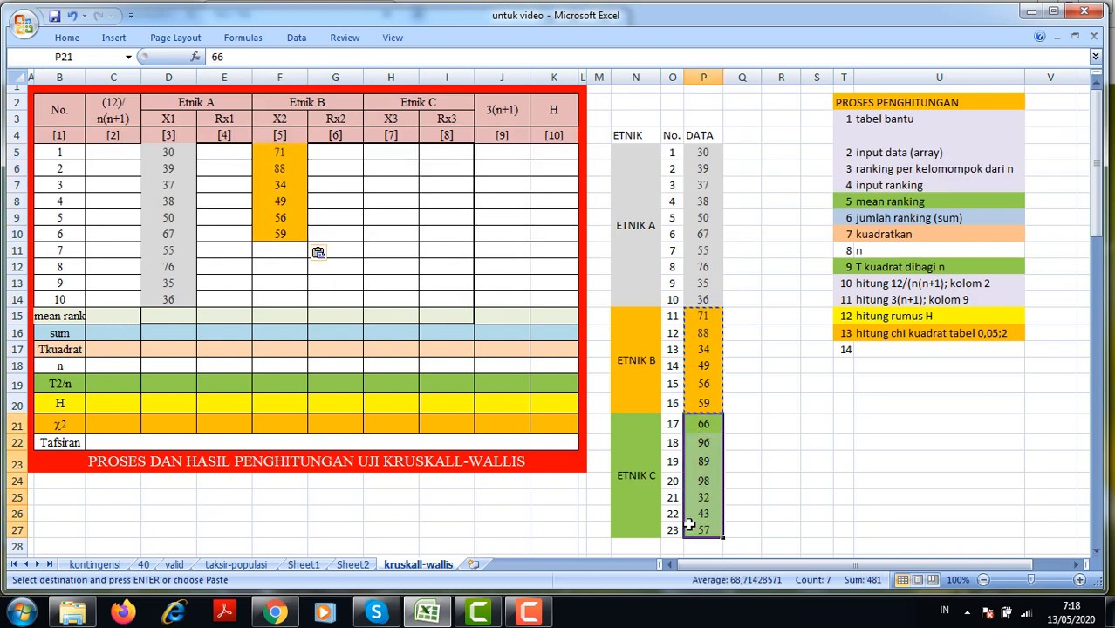
key(ctrl+c)
click(394, 154)
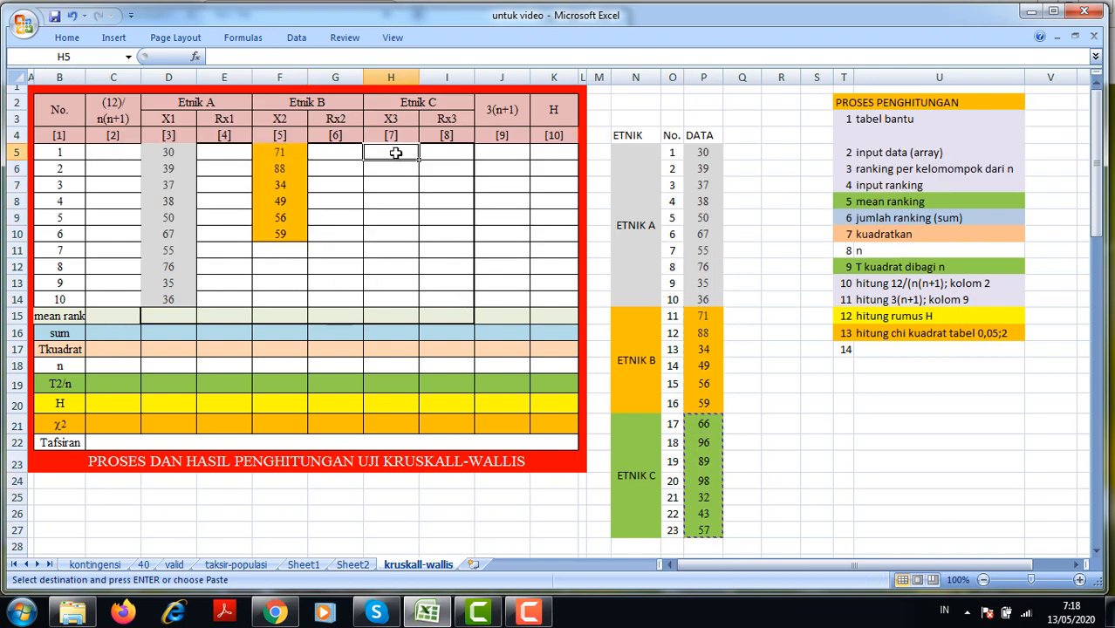
key(ctrl+v)
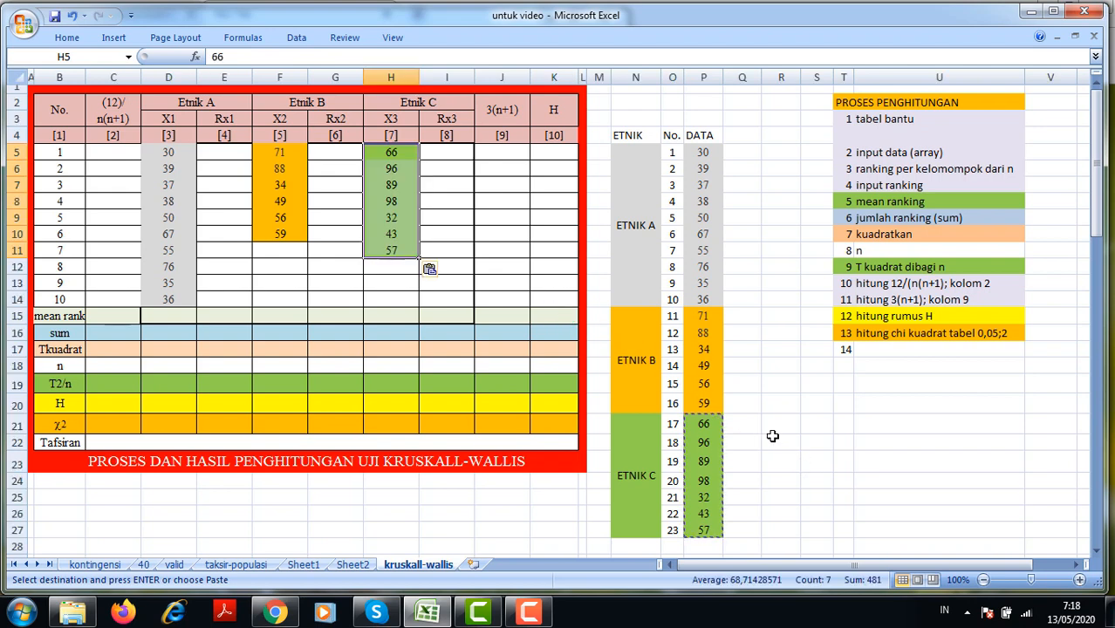
click(775, 440)
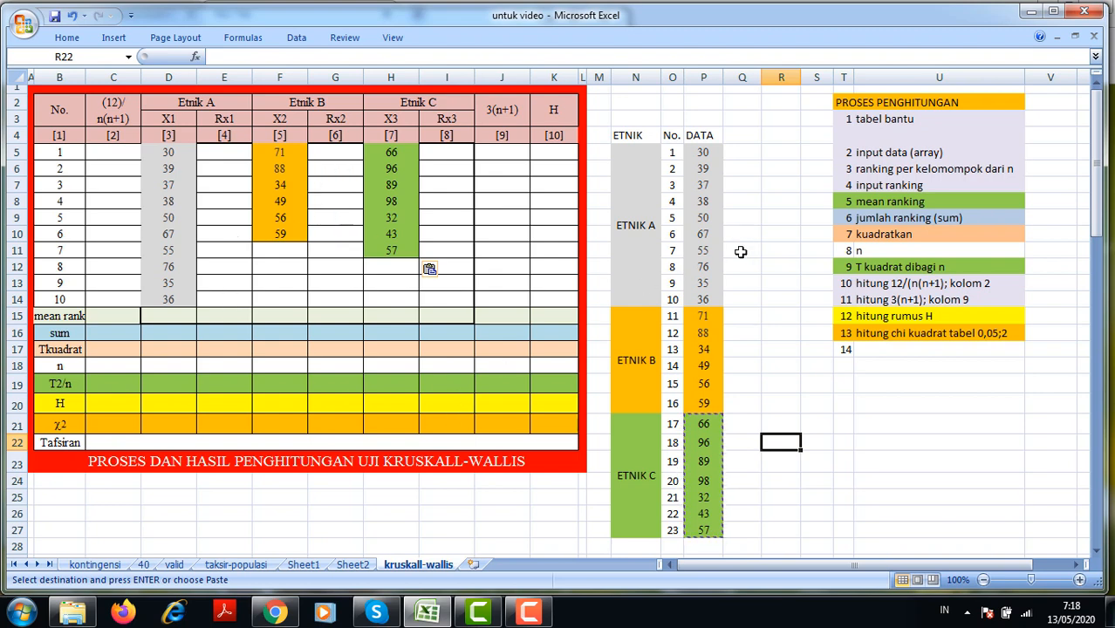
Add the heading "rank" in Q4 beside the DATA column.
click(733, 135)
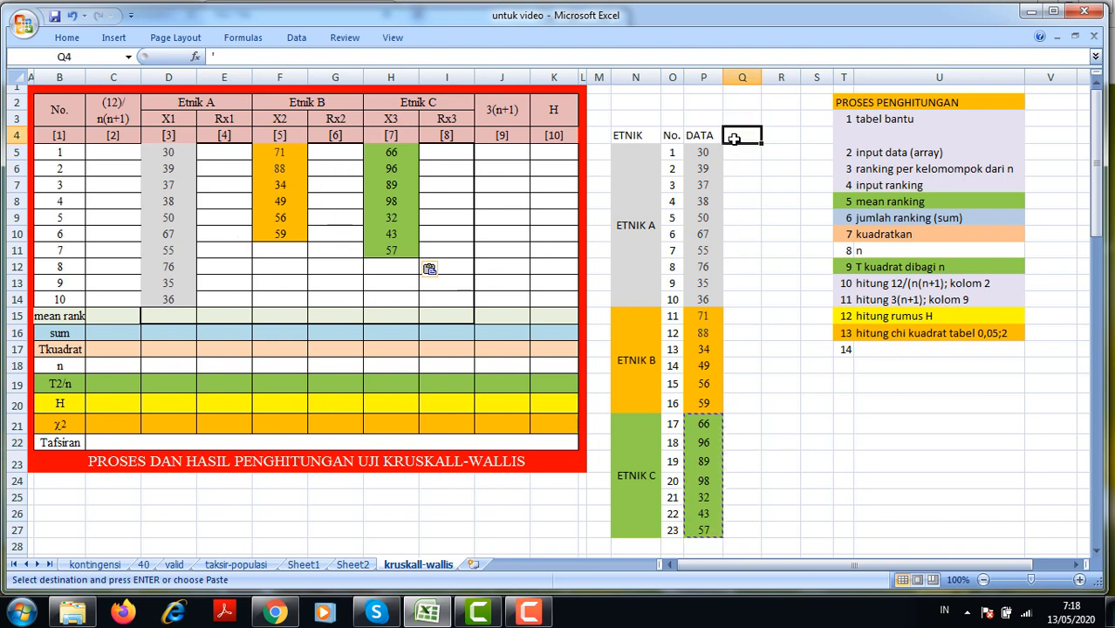
text(rank)
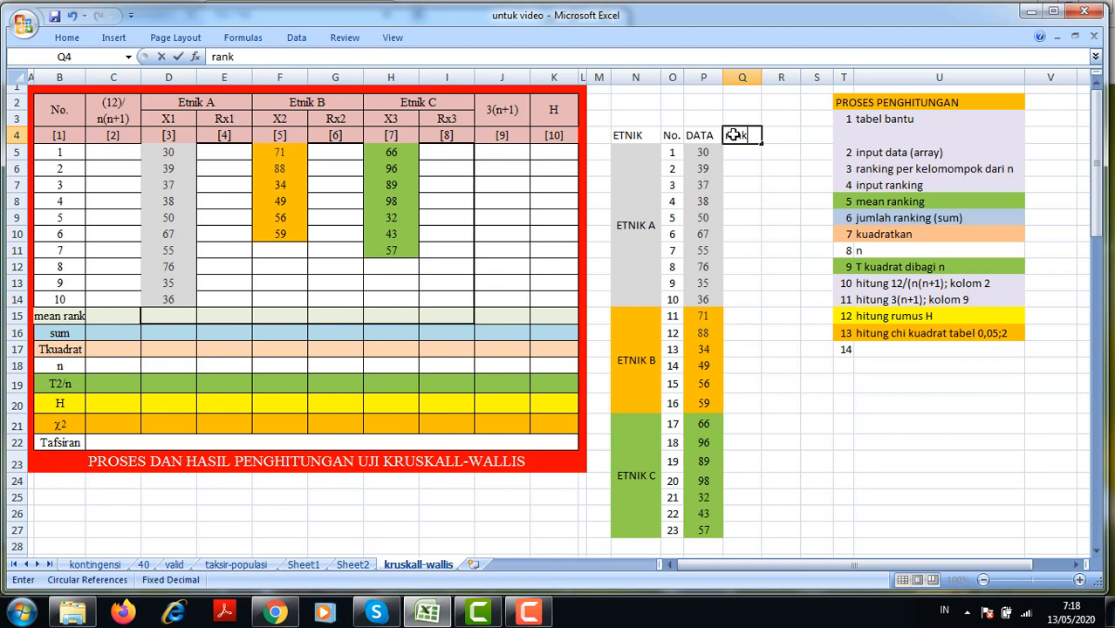
click(765, 234)
Write a RANK formula in Q5 that ranks P5 within P5:P27 using order 1 (ascending).
click(738, 150)
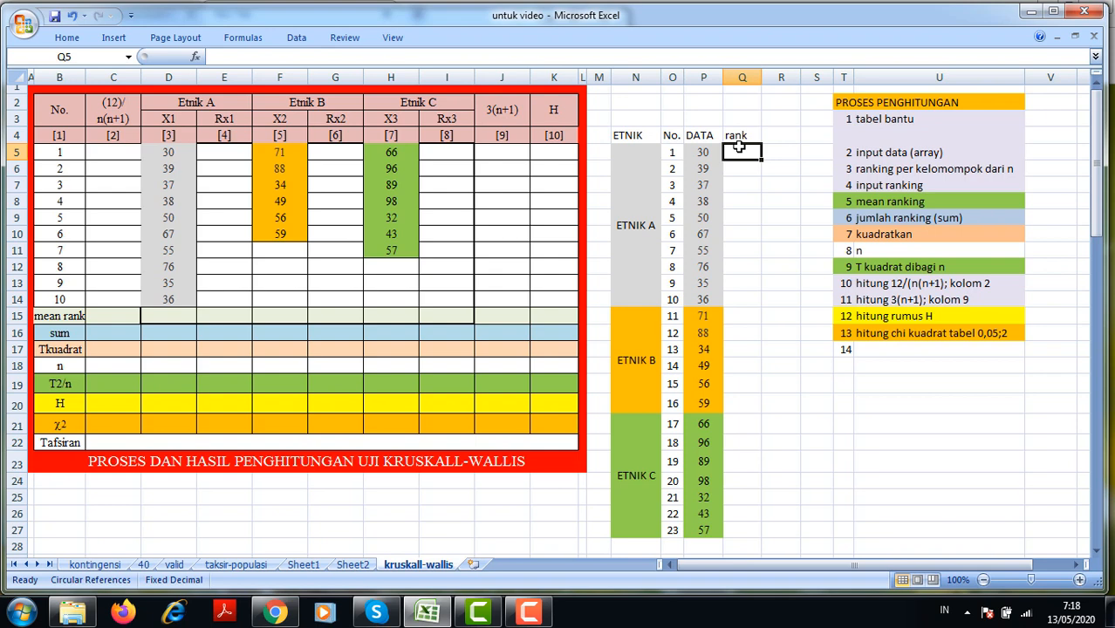
text(=ran)
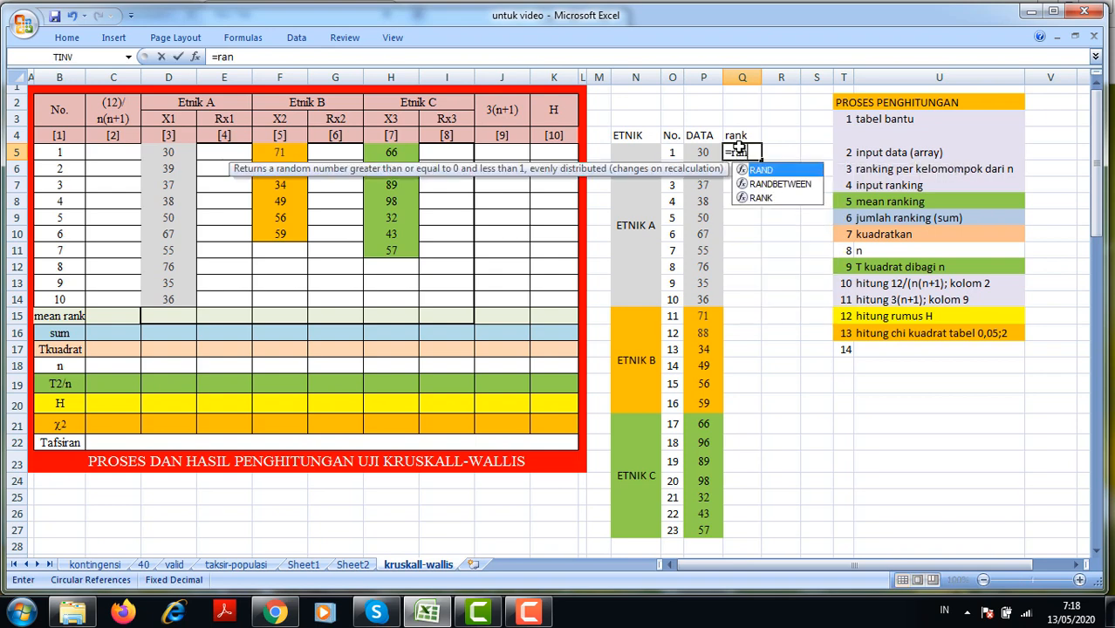
text(k()
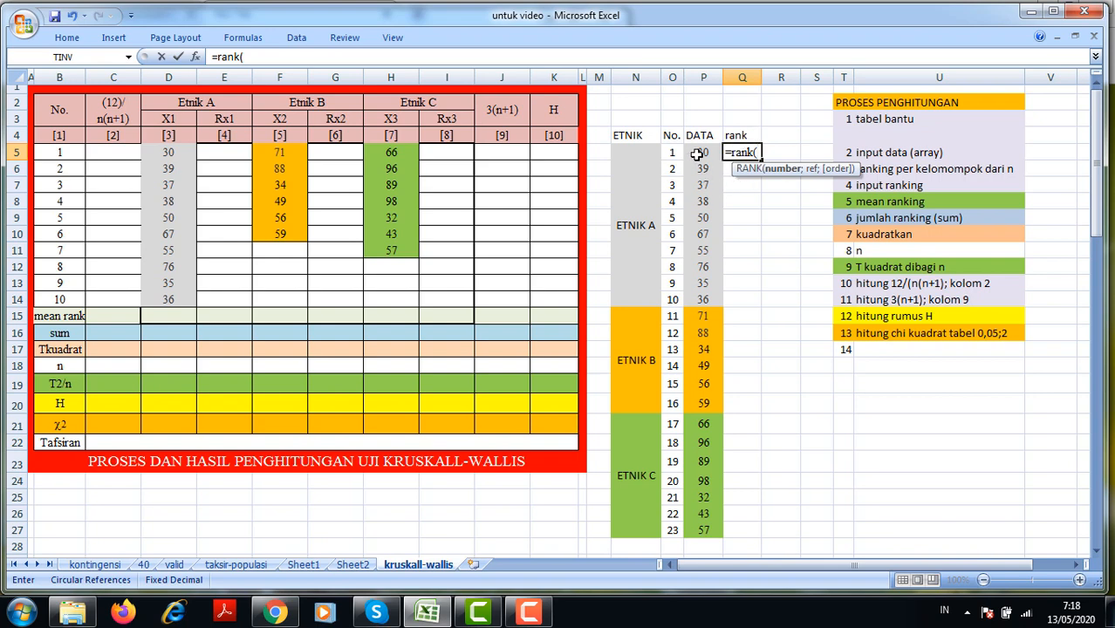
click(697, 153)
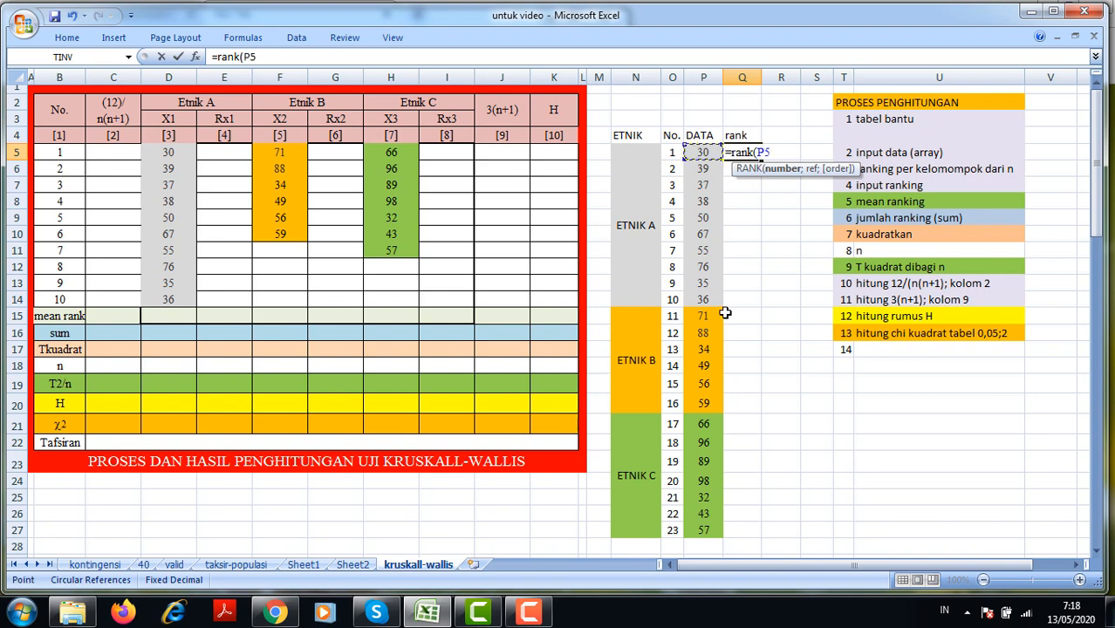
text(;)
click(703, 153)
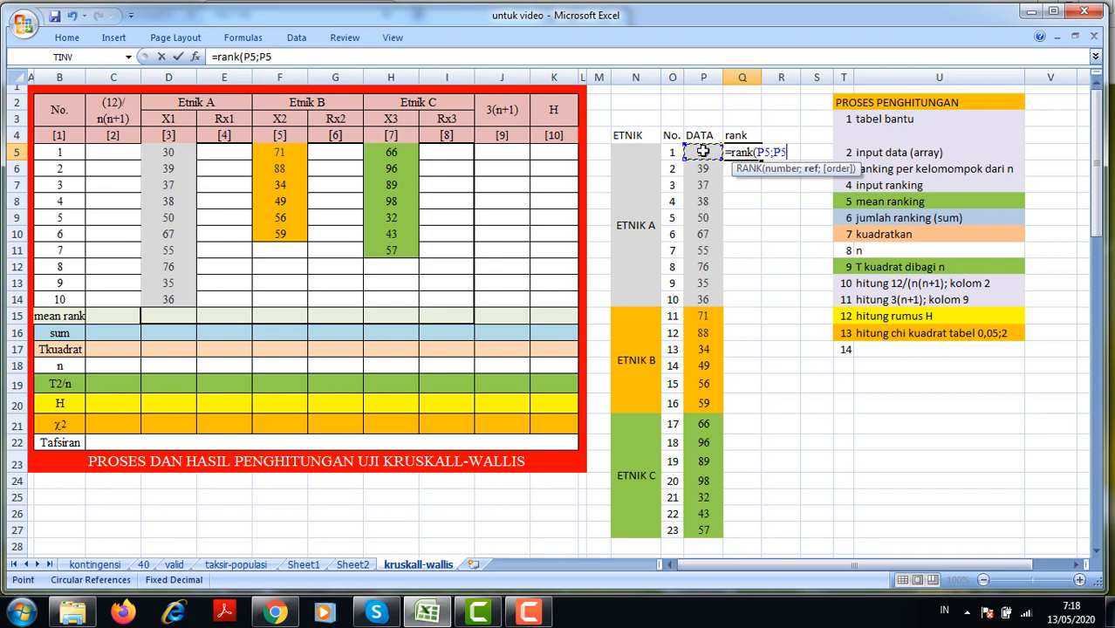
key(F8)
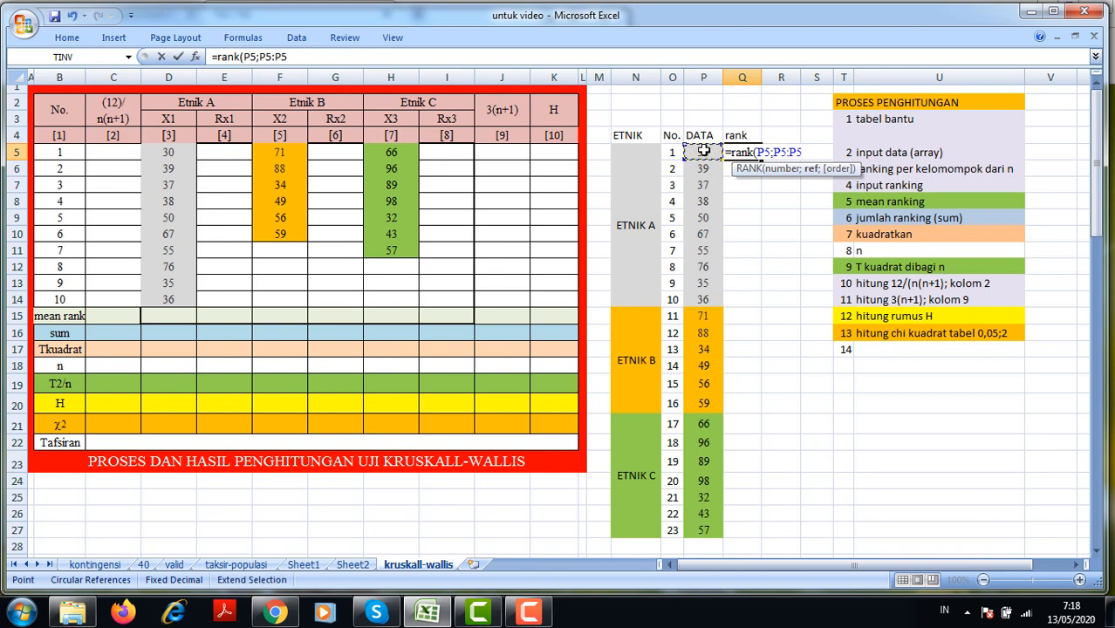
click(703, 531)
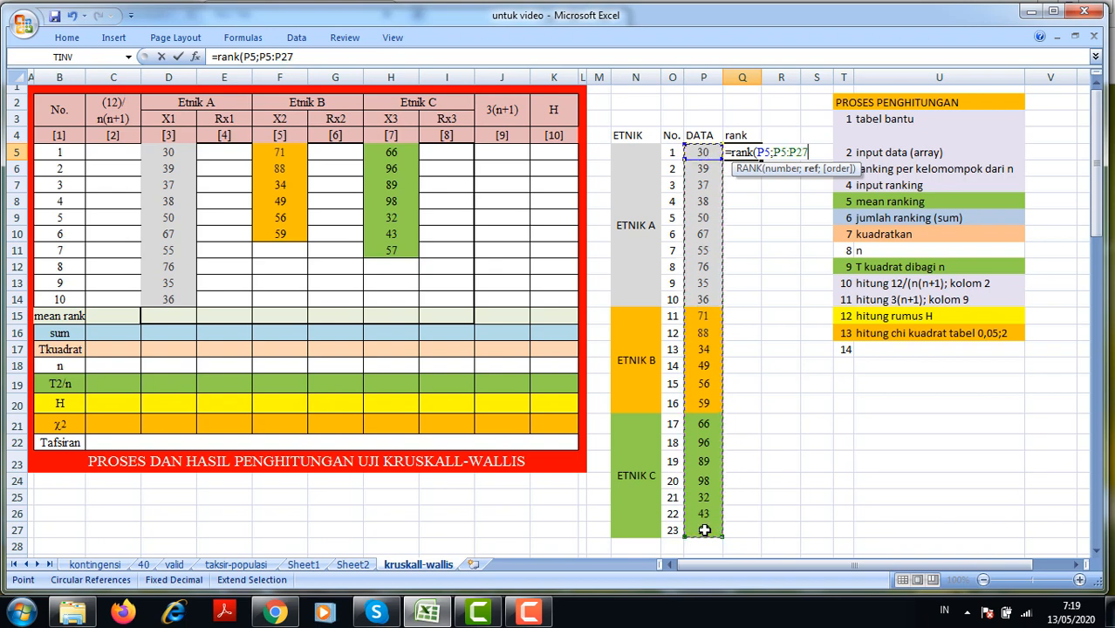
text(;)
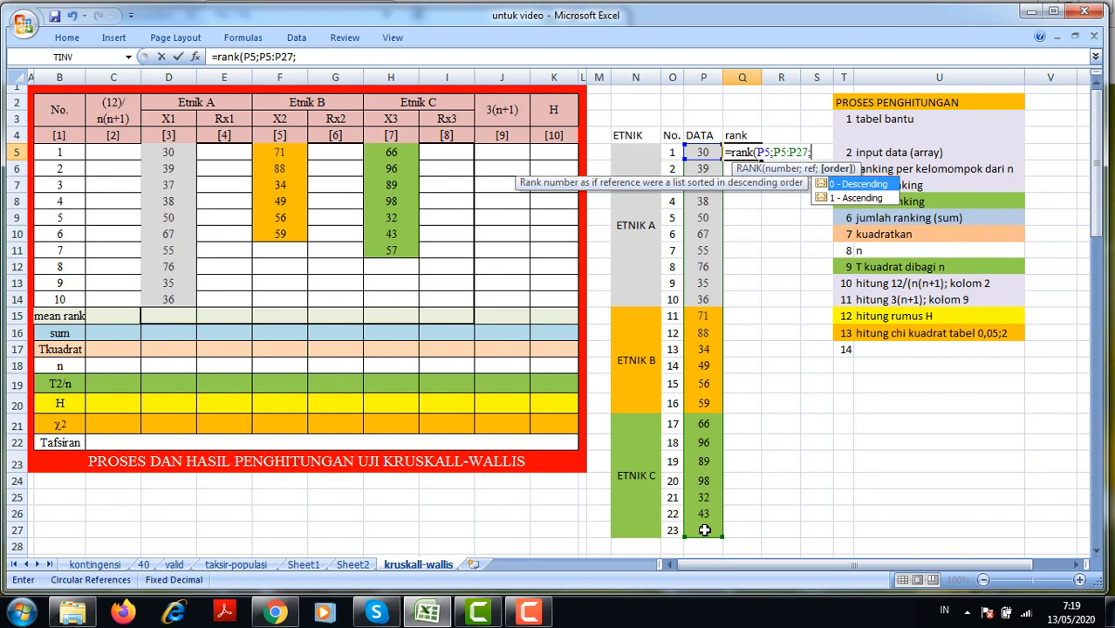
text(1)
Make the formula's reference range absolute as $P$5:$P$27, commit the formula, and dismiss the Windows color scheme prompt.
click(775, 153)
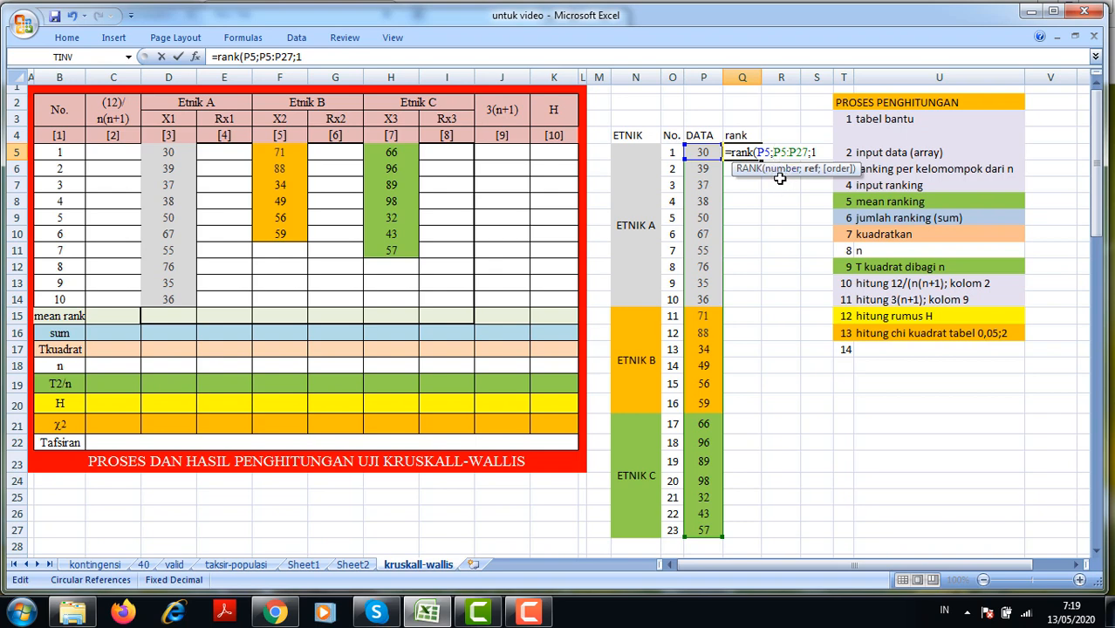
text($)
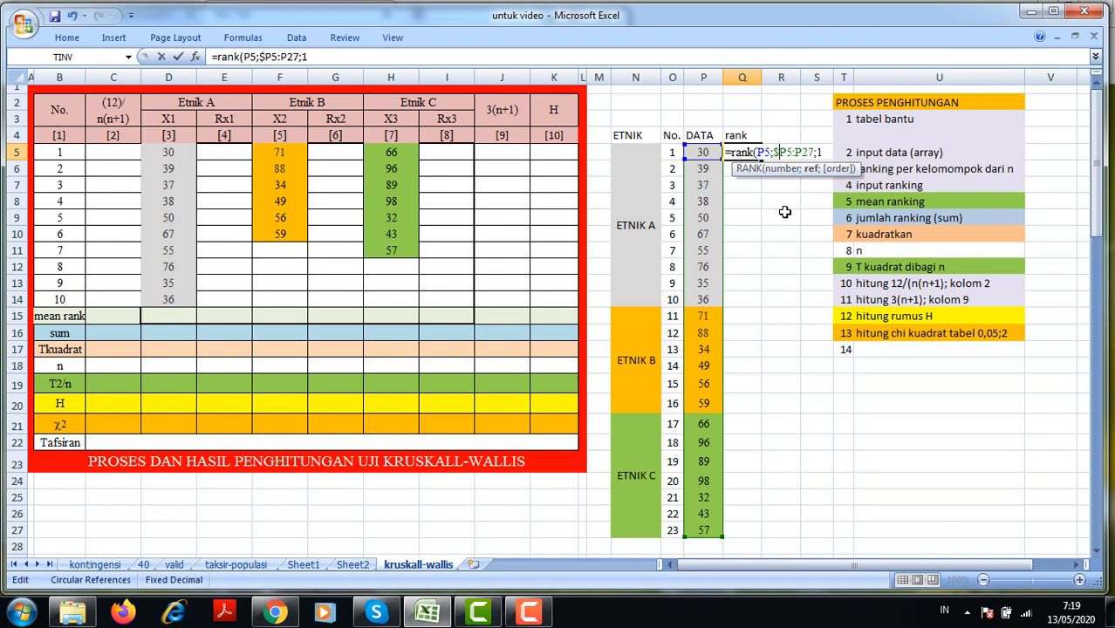
click(787, 154)
text($)
click(797, 154)
text($)
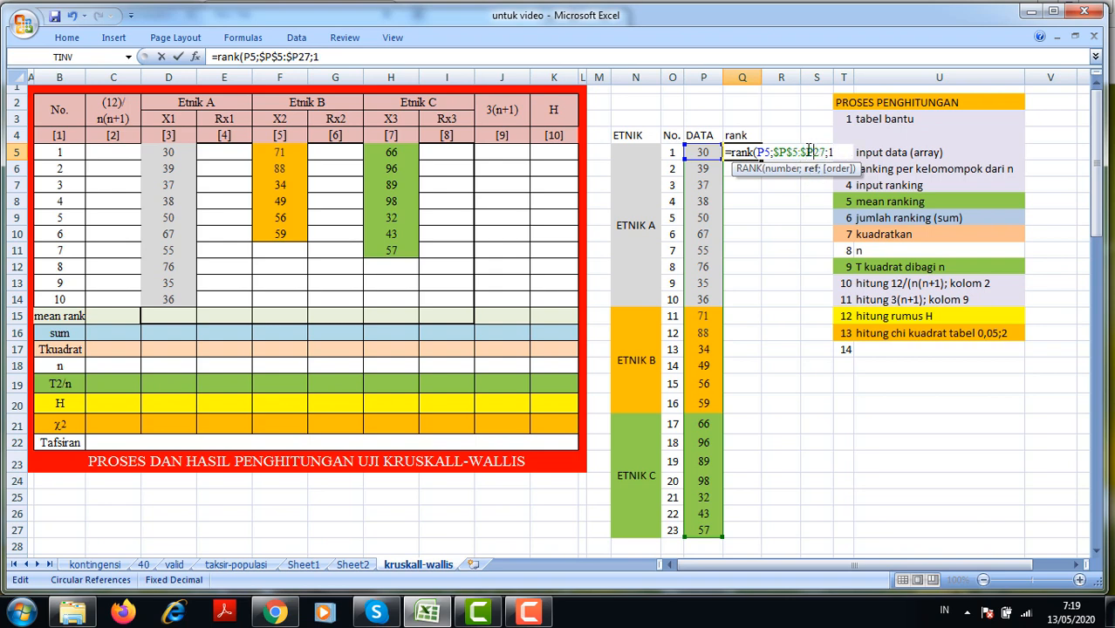
text($)
click(846, 153)
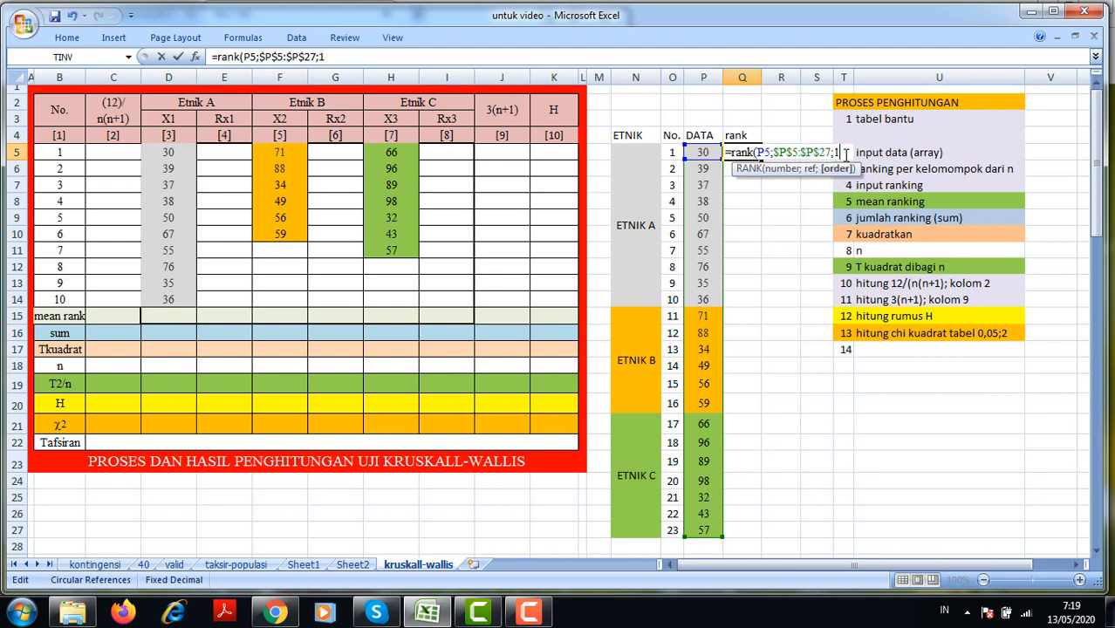
key(Return)
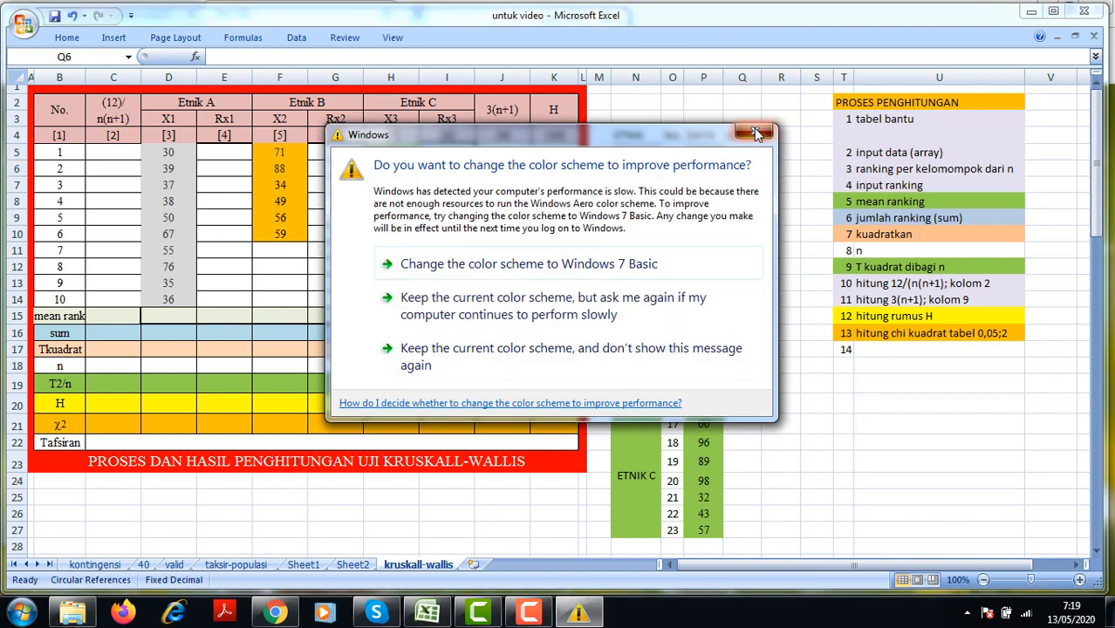
click(755, 131)
Fill the rank formula from Q5 down to Q27 and inspect the copied formula in Q6.
click(744, 153)
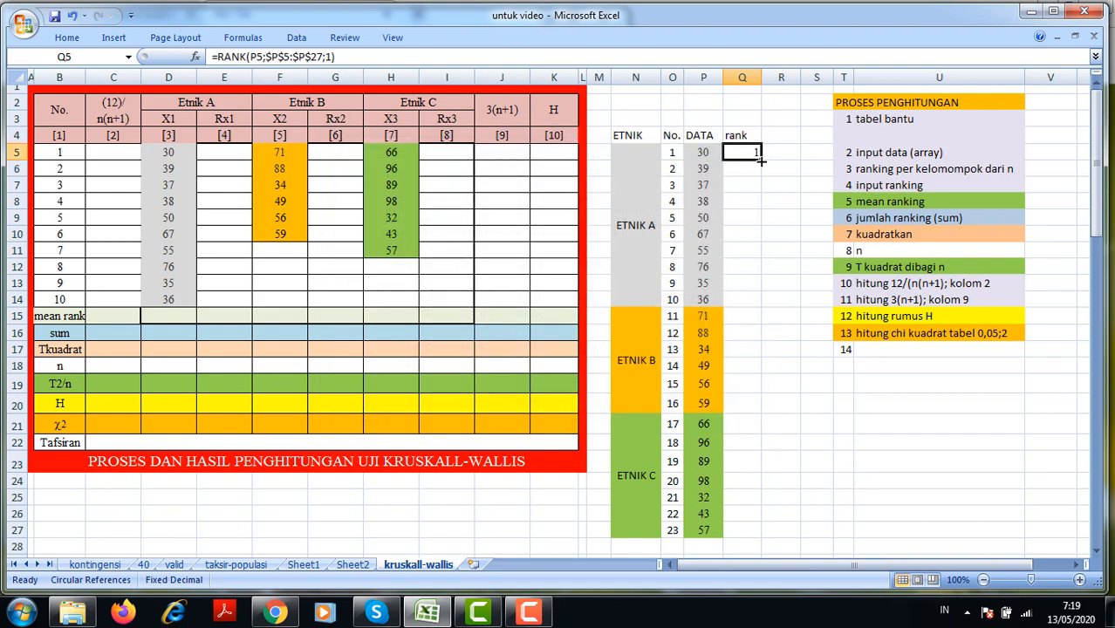
drag(760, 161, 757, 536)
click(796, 349)
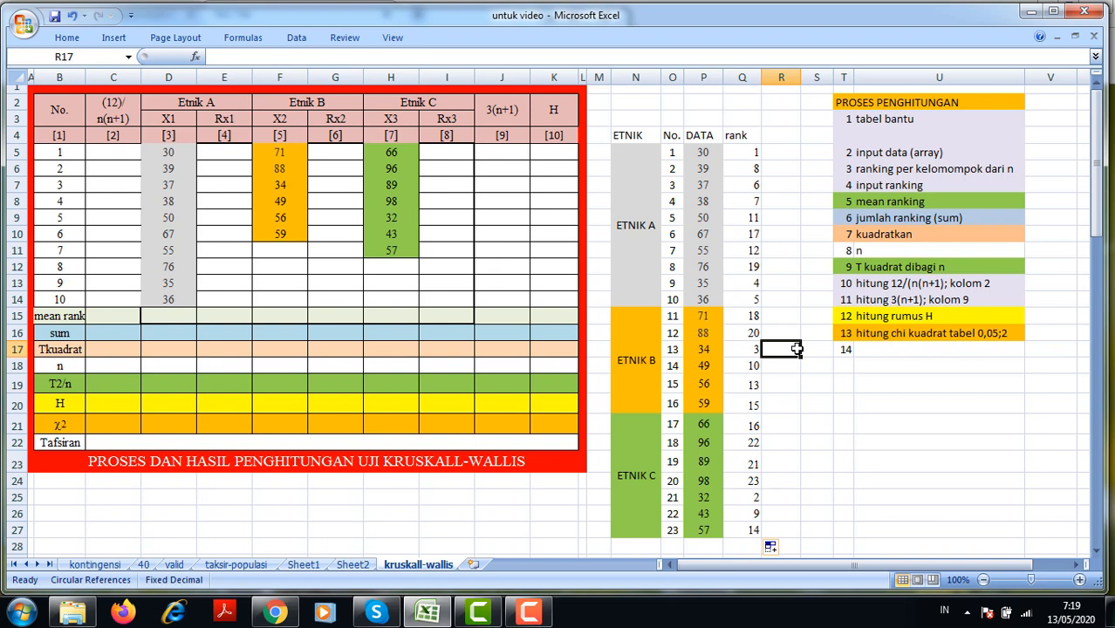
click(744, 169)
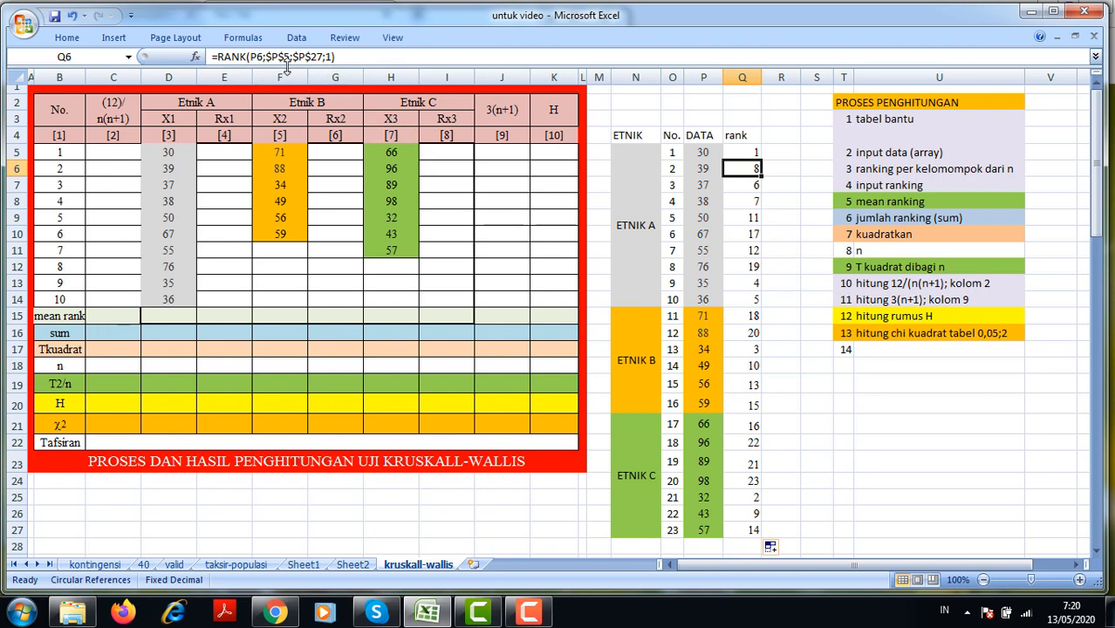
click(777, 252)
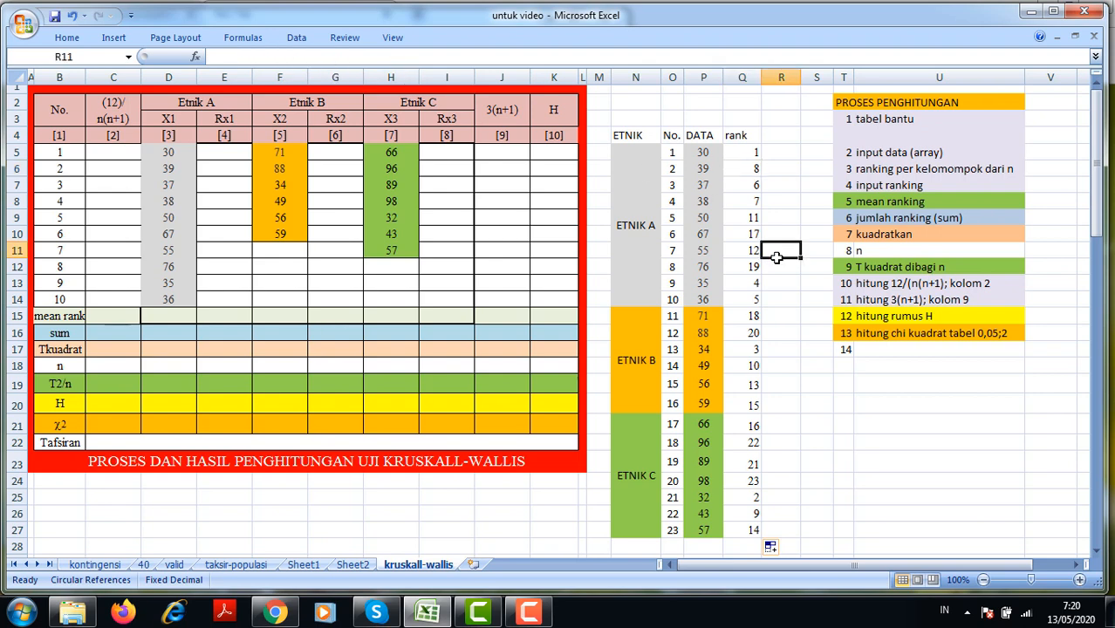
Copy the Etnik A ranks from Q5:Q14 into the Rx1 column starting at E5.
drag(748, 152, 755, 301)
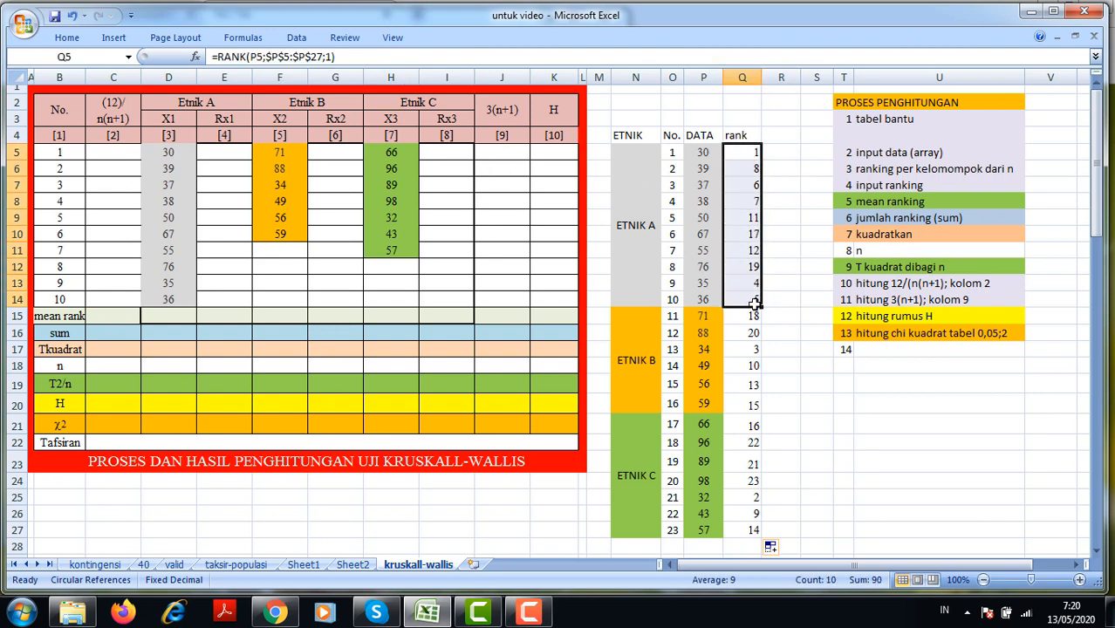
key(ctrl+c)
click(219, 151)
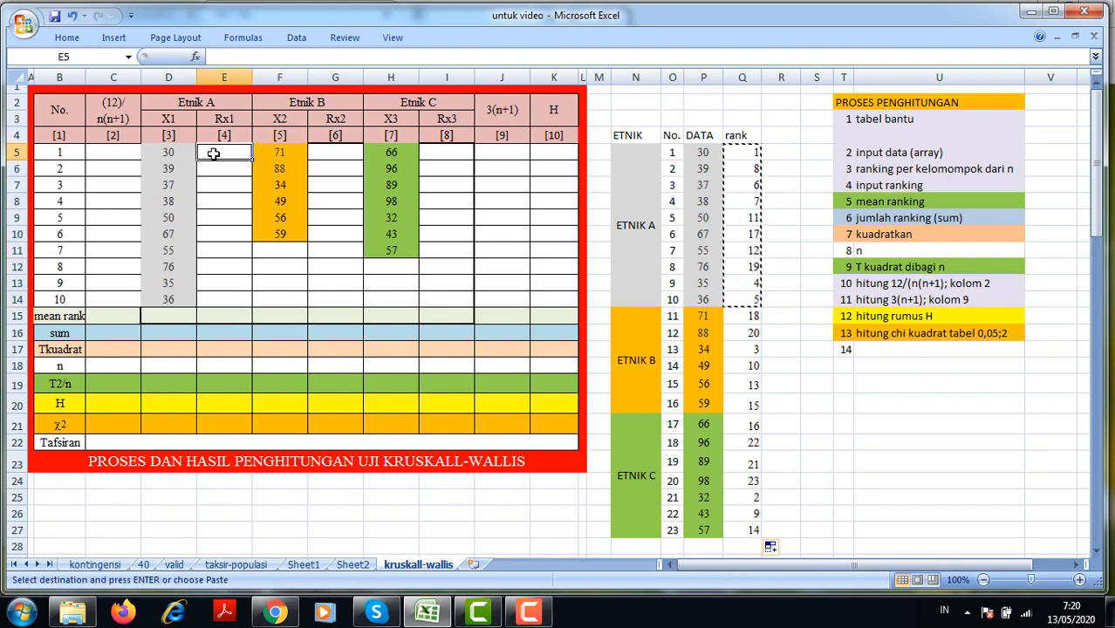
key(ctrl+v)
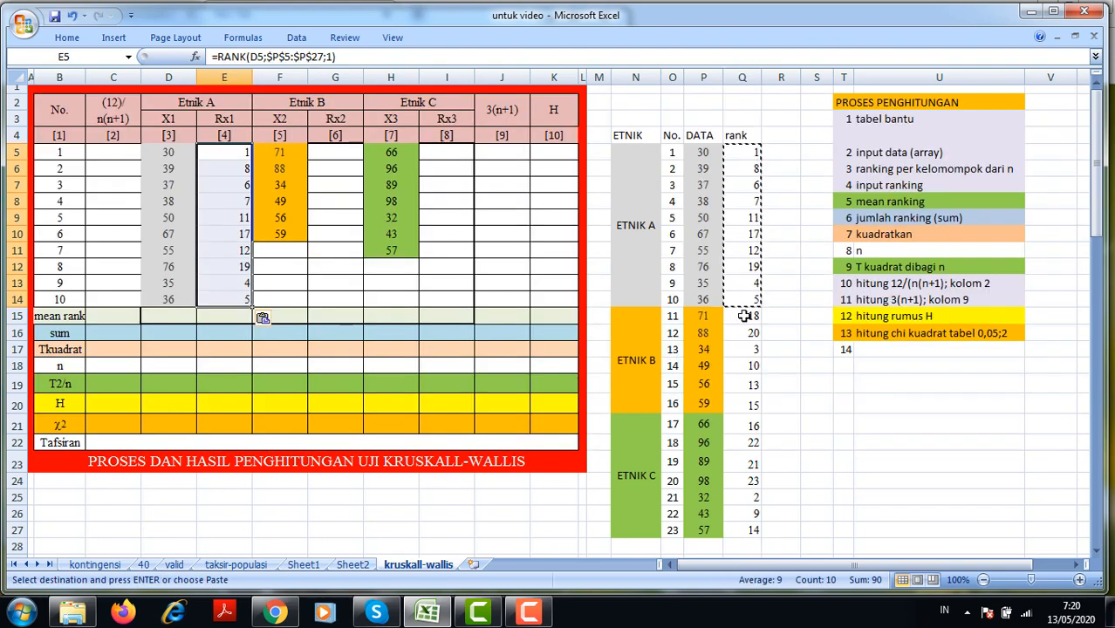
Copy the Etnik B ranks from Q15:Q20 into the Rx2 column starting at G5.
drag(743, 315, 752, 412)
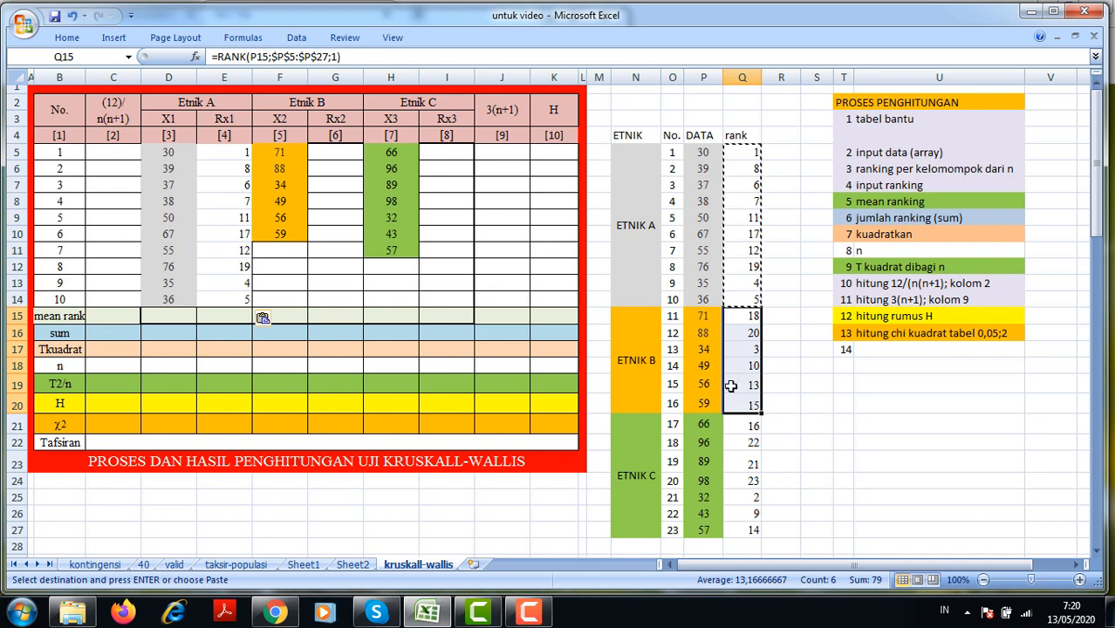
key(ctrl+c)
click(327, 154)
key(ctrl+v)
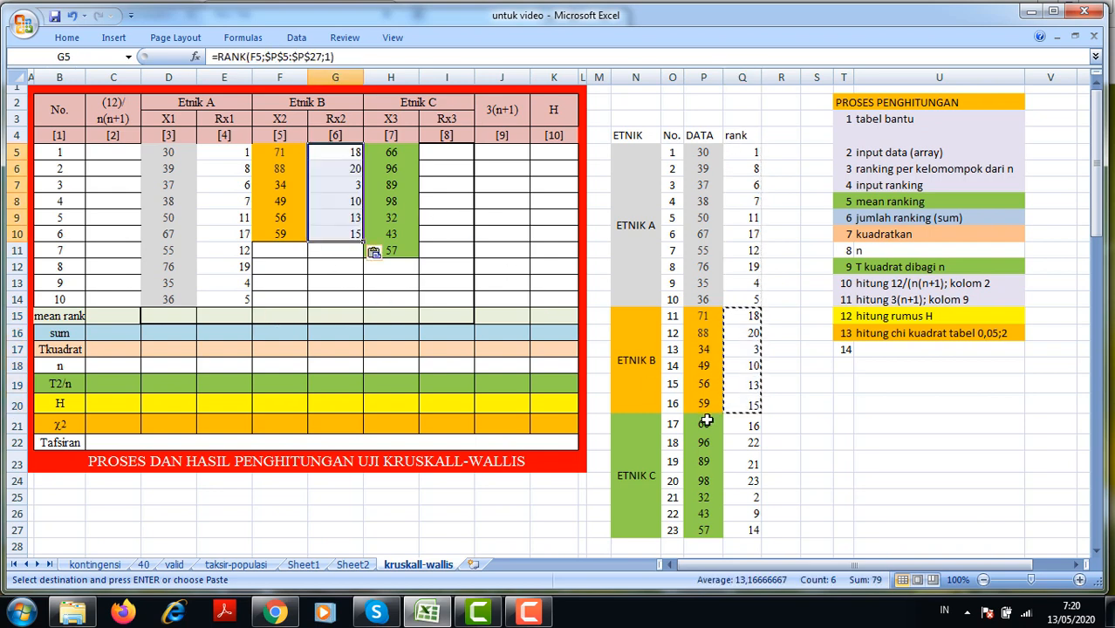
Copy the Etnik C ranks from Q21:Q27 into the Rx3 column starting at I5.
drag(742, 426, 752, 524)
key(ctrl+c)
click(433, 155)
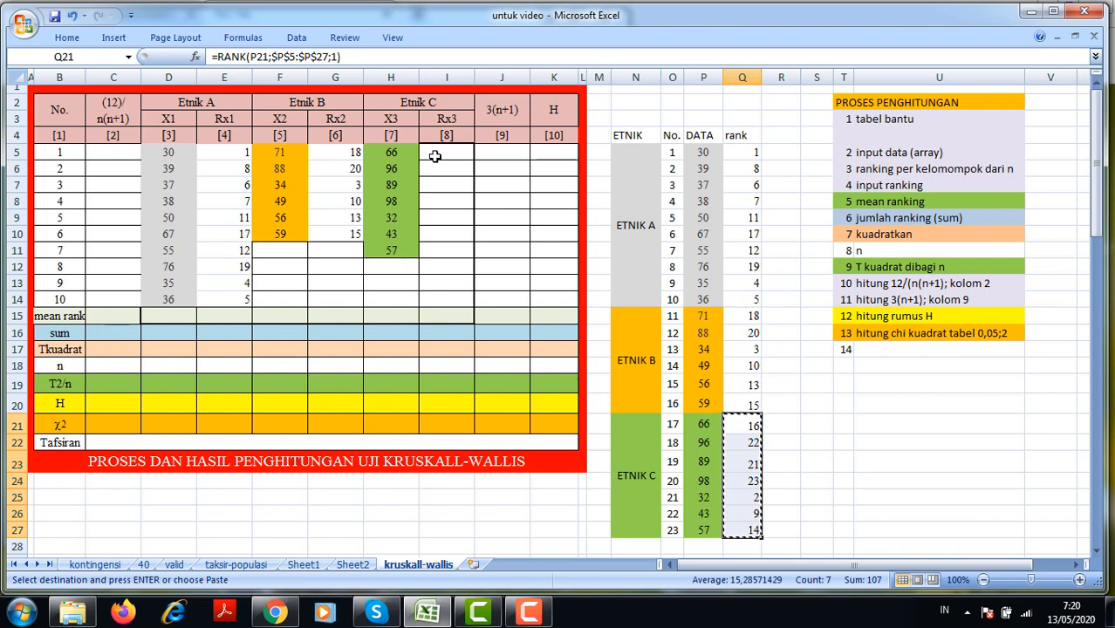
key(ctrl+v)
click(862, 419)
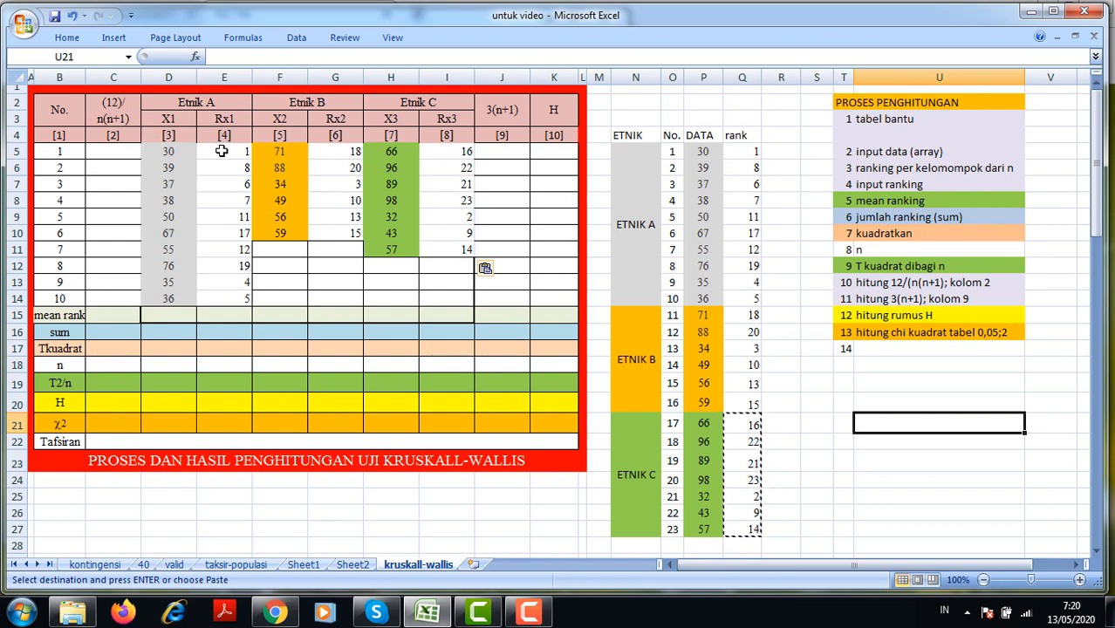
Center the contents of E5:I15 horizontally and align them to the bottom of their cells.
drag(231, 151, 432, 318)
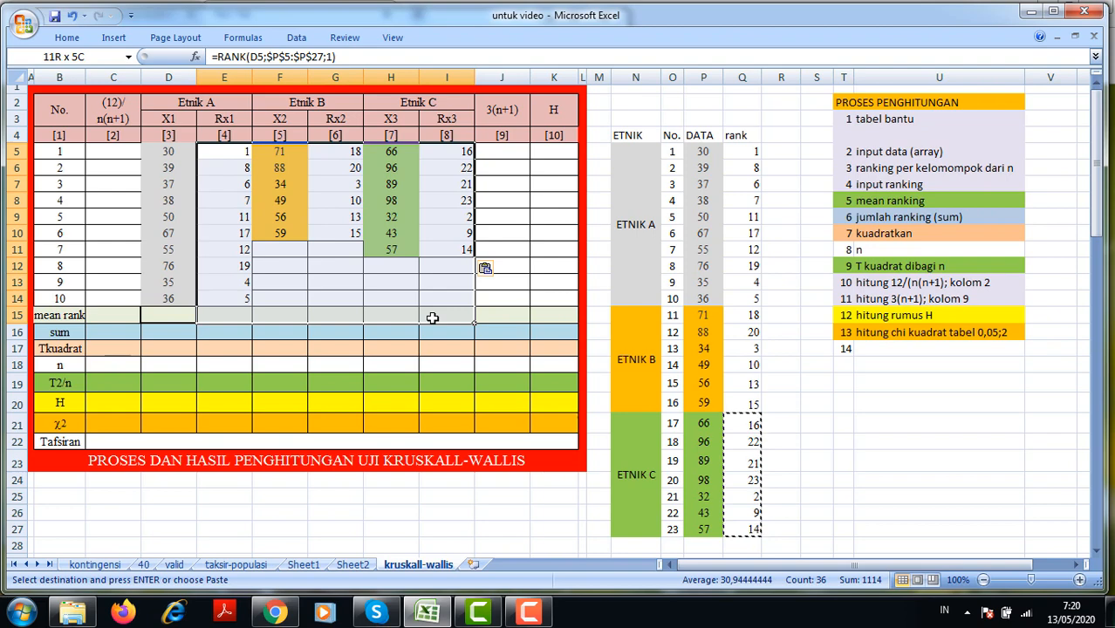
click(66, 38)
click(329, 89)
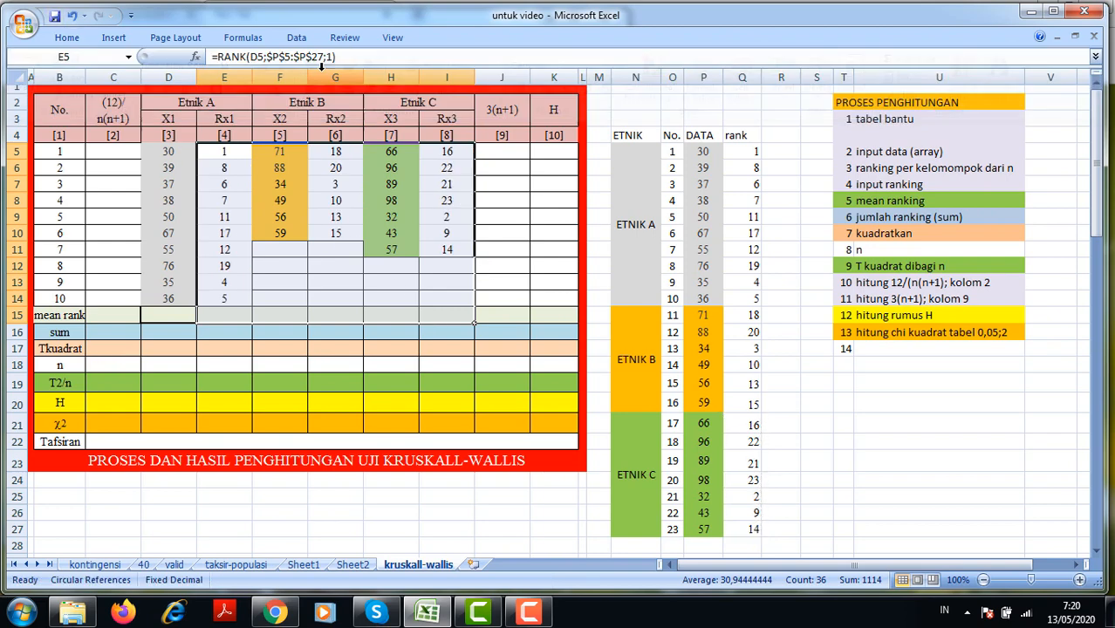
click(68, 38)
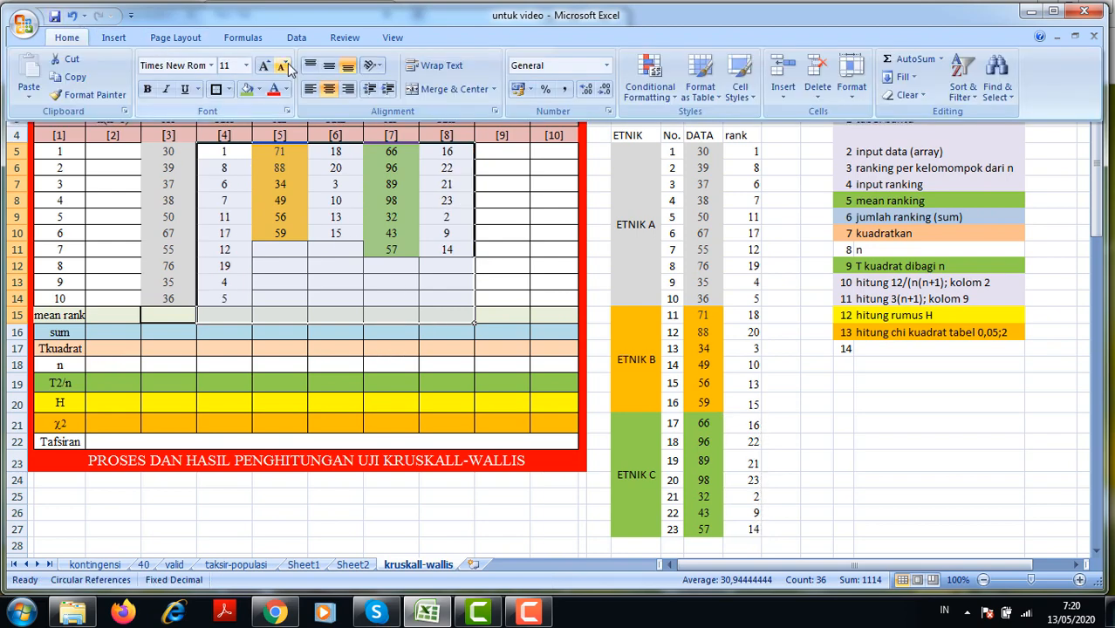
click(346, 67)
click(843, 402)
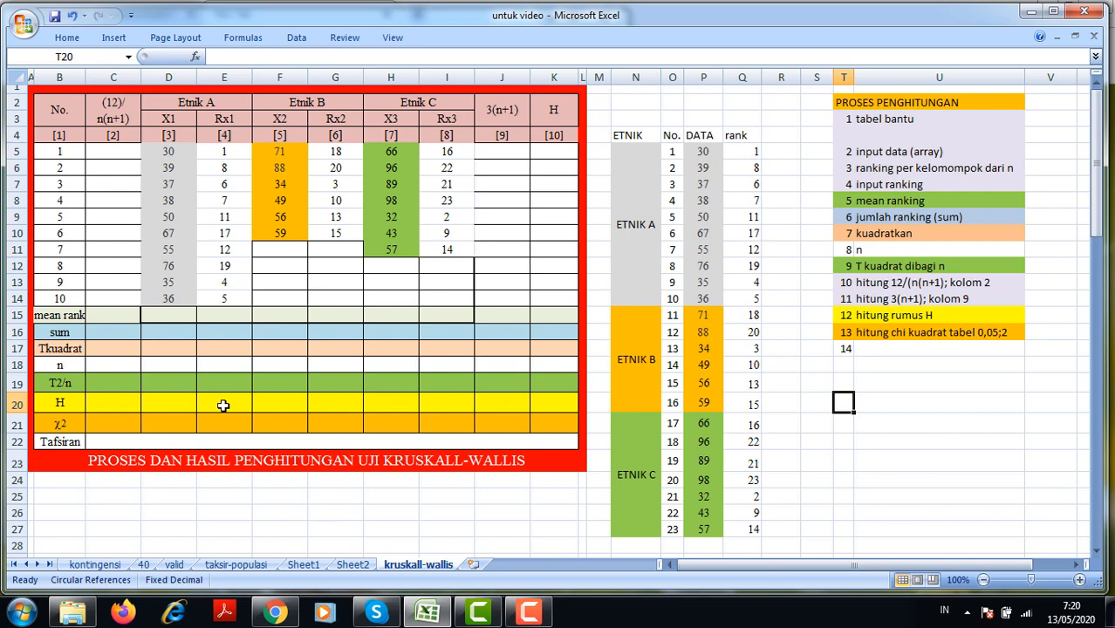
click(220, 333)
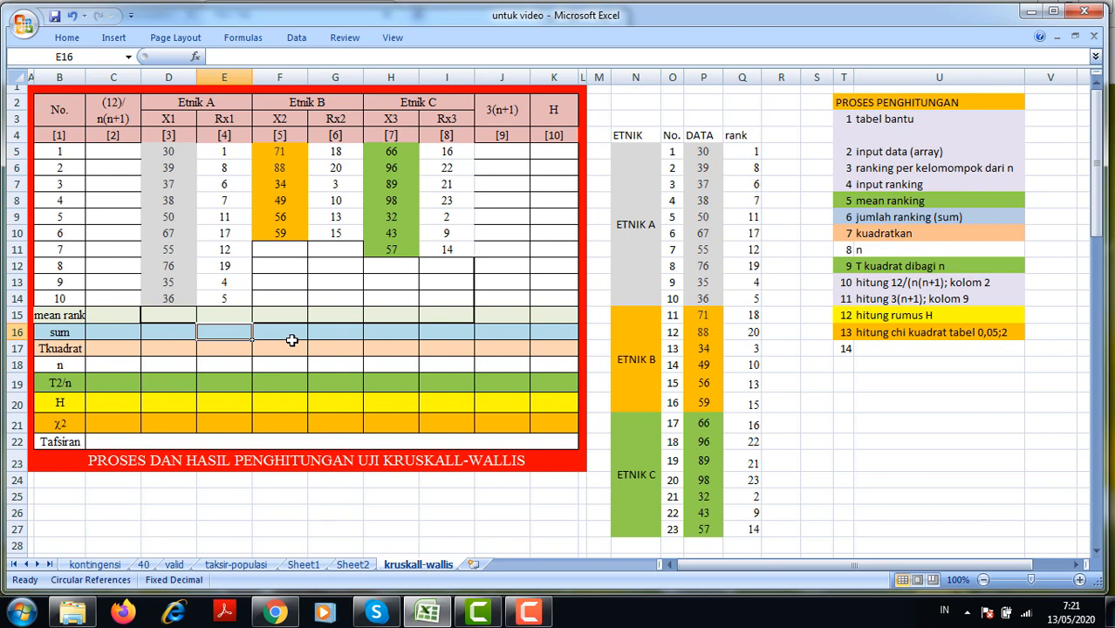
click(221, 313)
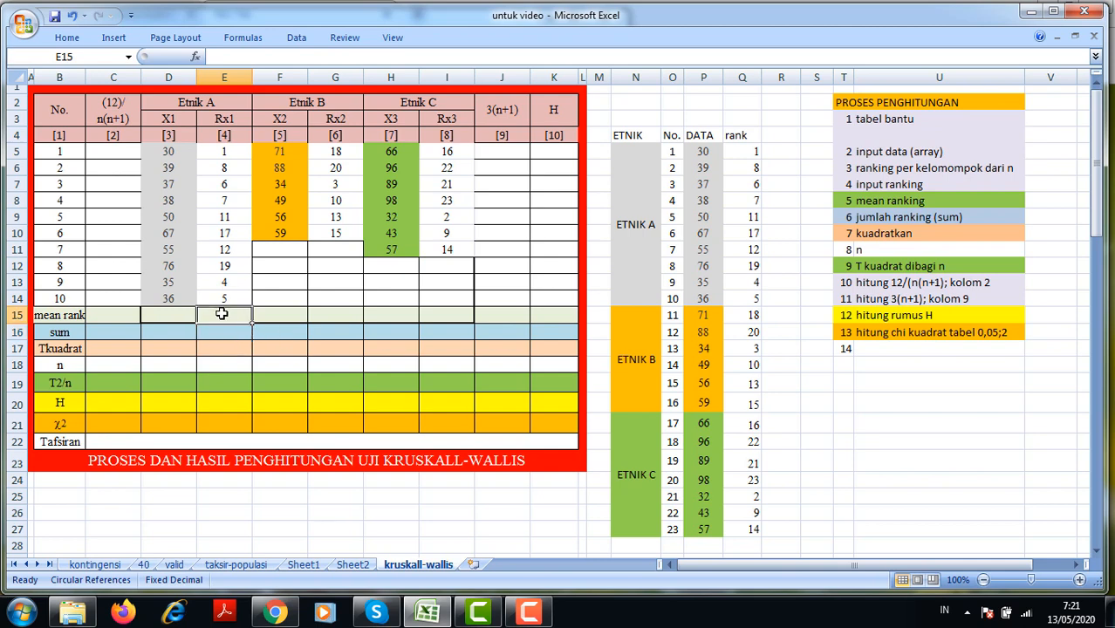
text(=SUM()
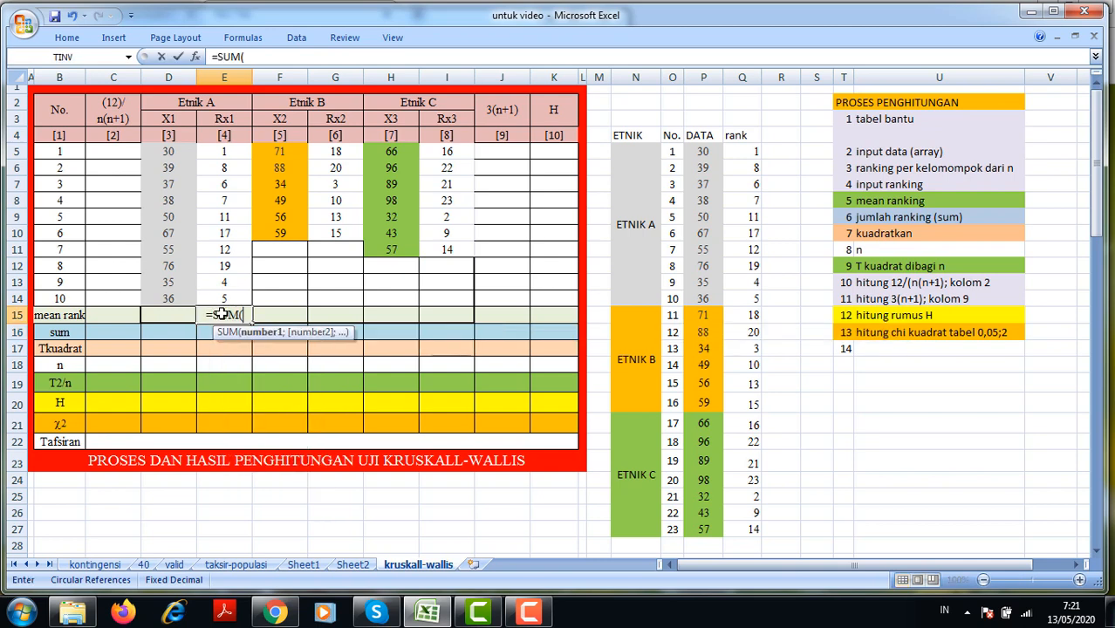
drag(221, 150, 222, 296)
key(Return)
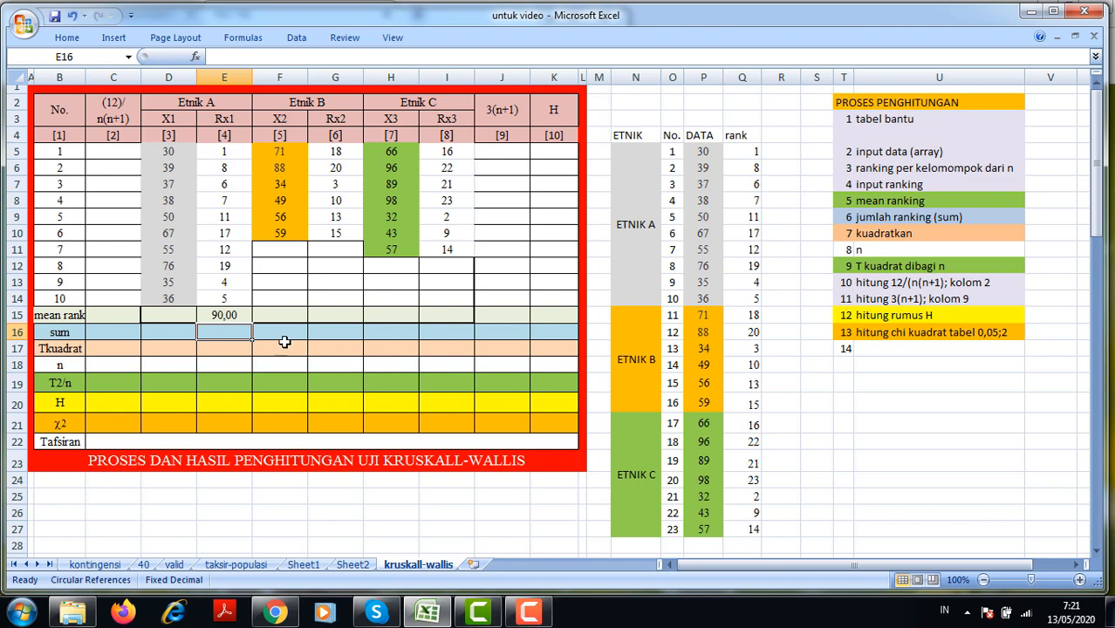
click(219, 315)
key(BackSpace)
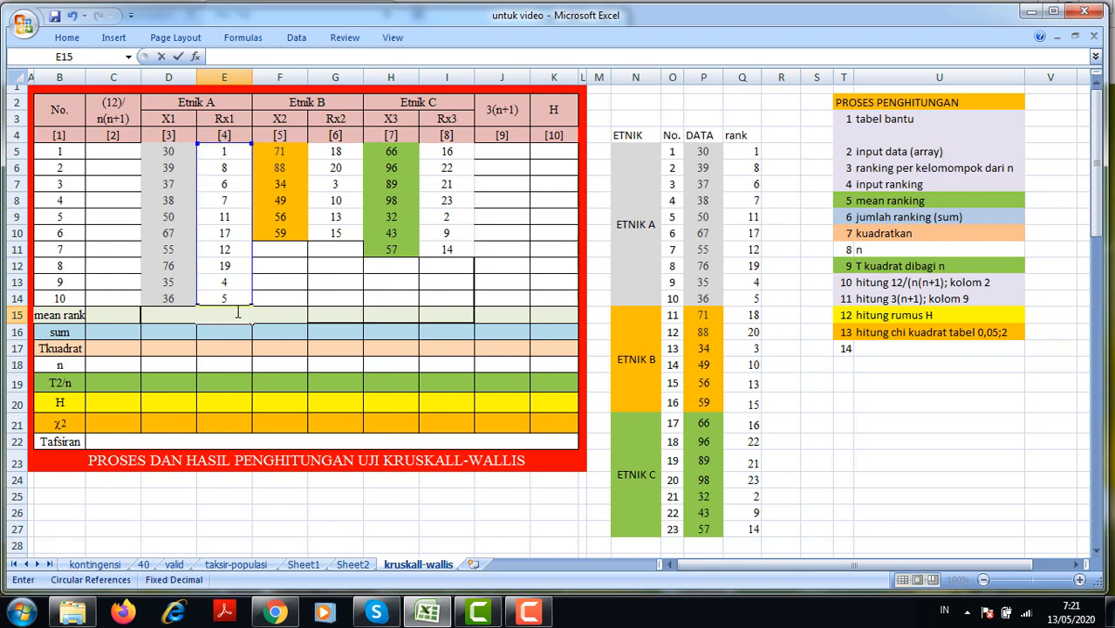
click(217, 367)
Sum the Etnik A ranks E5:E14 in cell E16 of the sum row.
click(234, 330)
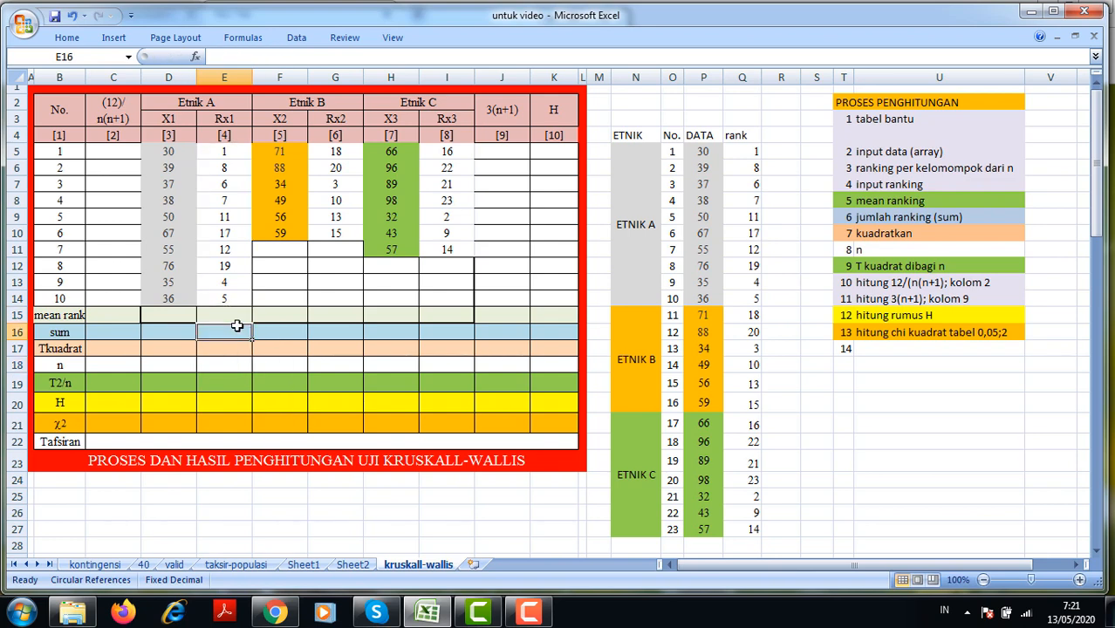
text(=SUM()
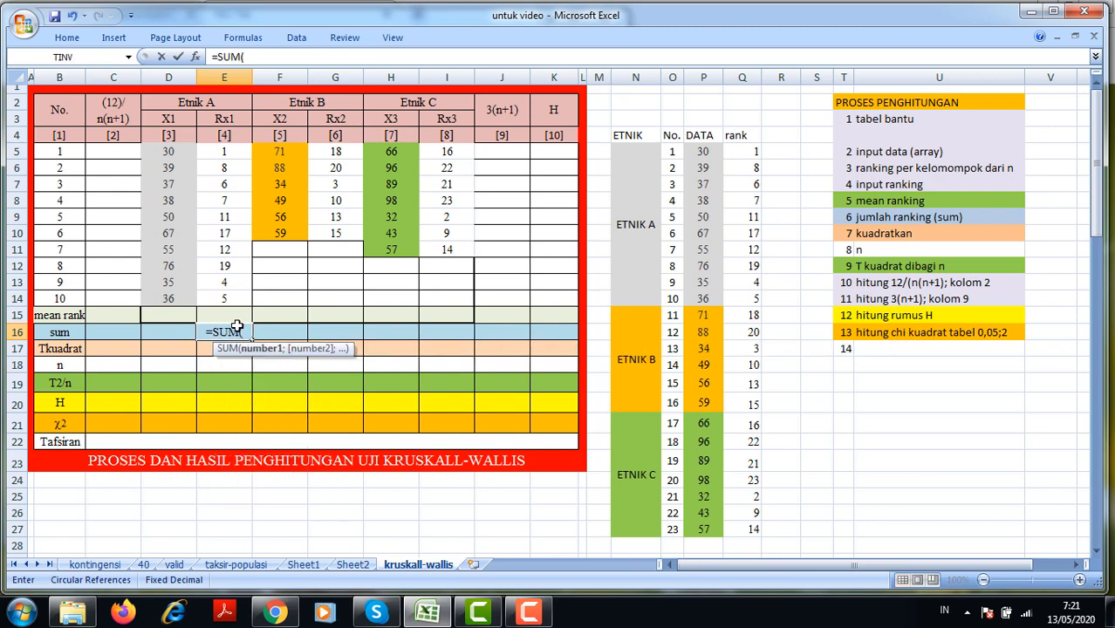
drag(219, 151, 234, 295)
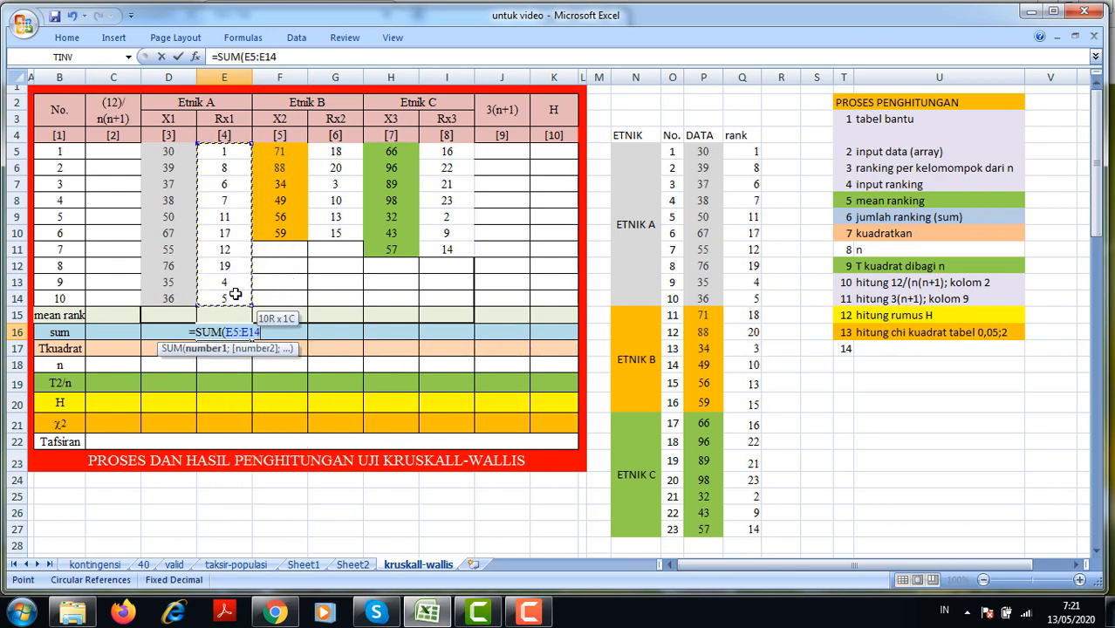
key(Return)
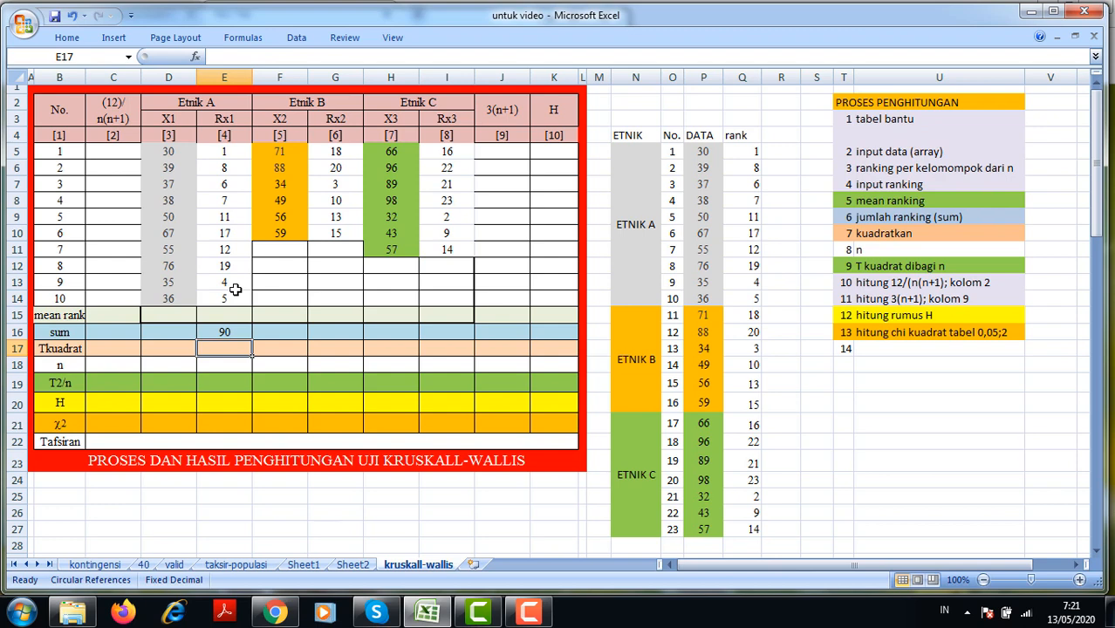
Fill the sum formula from E16 across to I16, and clear the unneeded X2 and X3 totals in F16 and H16.
click(222, 329)
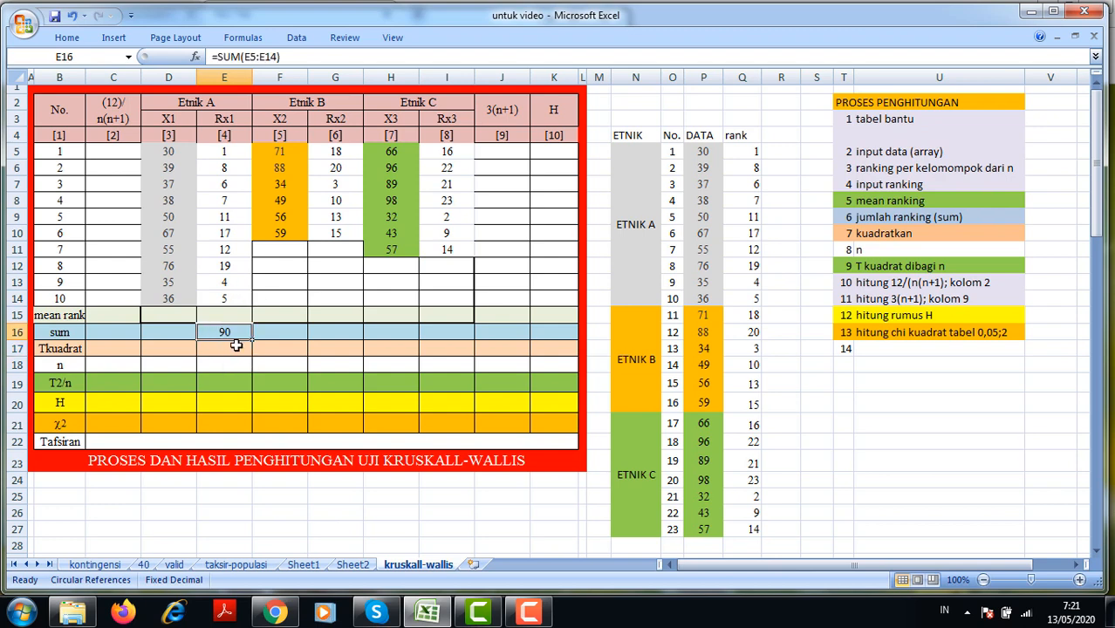
drag(252, 340, 478, 349)
click(285, 336)
key(Delete)
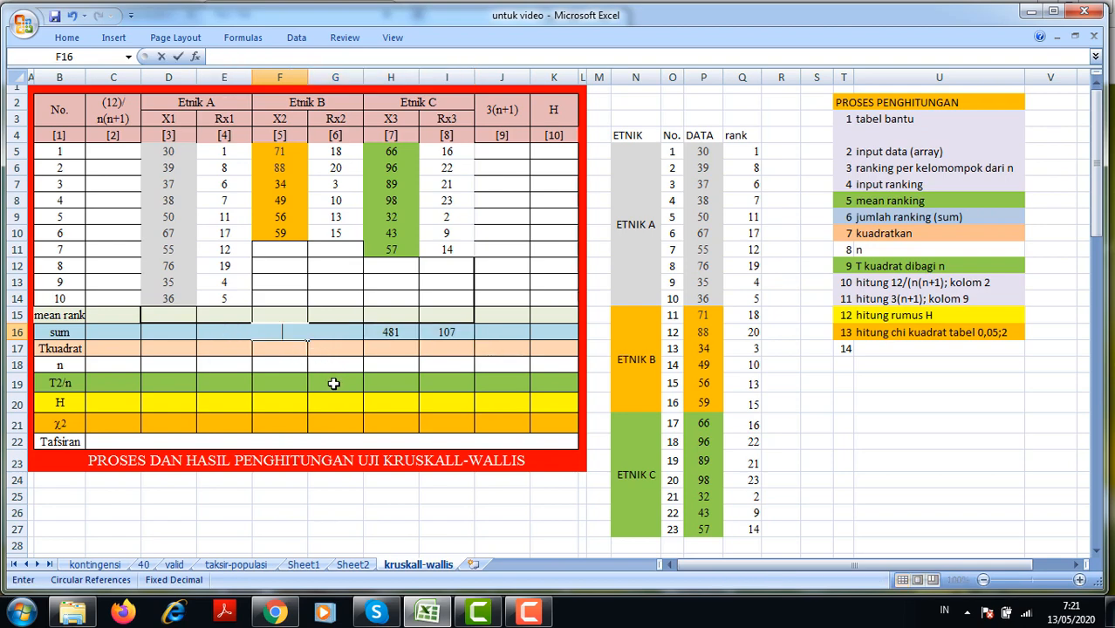
click(332, 382)
click(391, 332)
key(Delete)
click(391, 367)
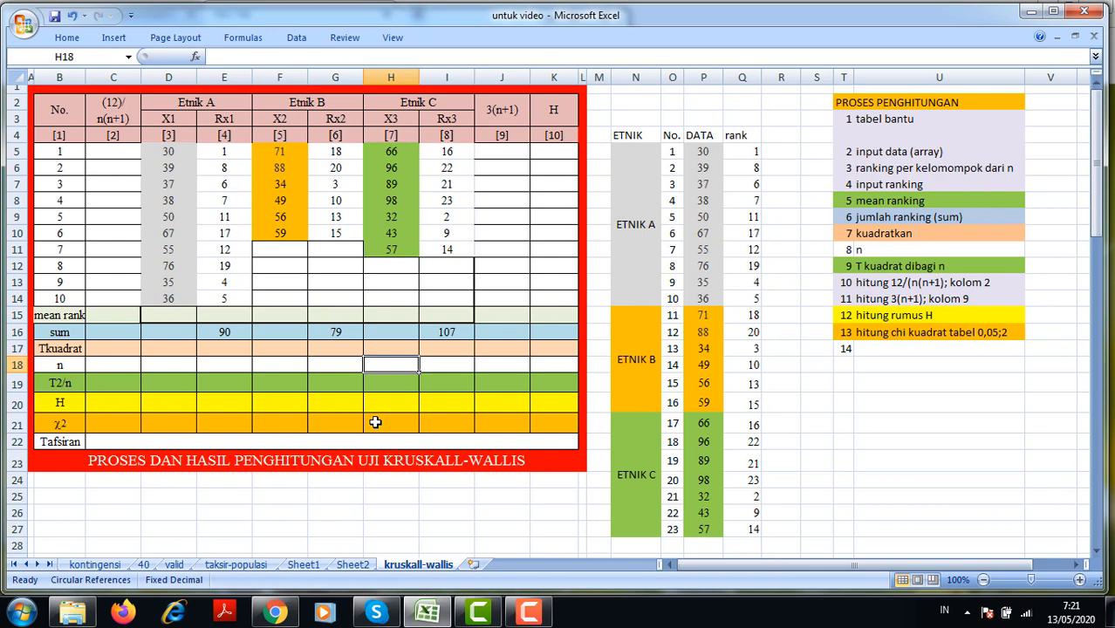
Square the Etnik A rank sum in the Tkuadrat row by entering =E16*E16 in E17.
click(229, 346)
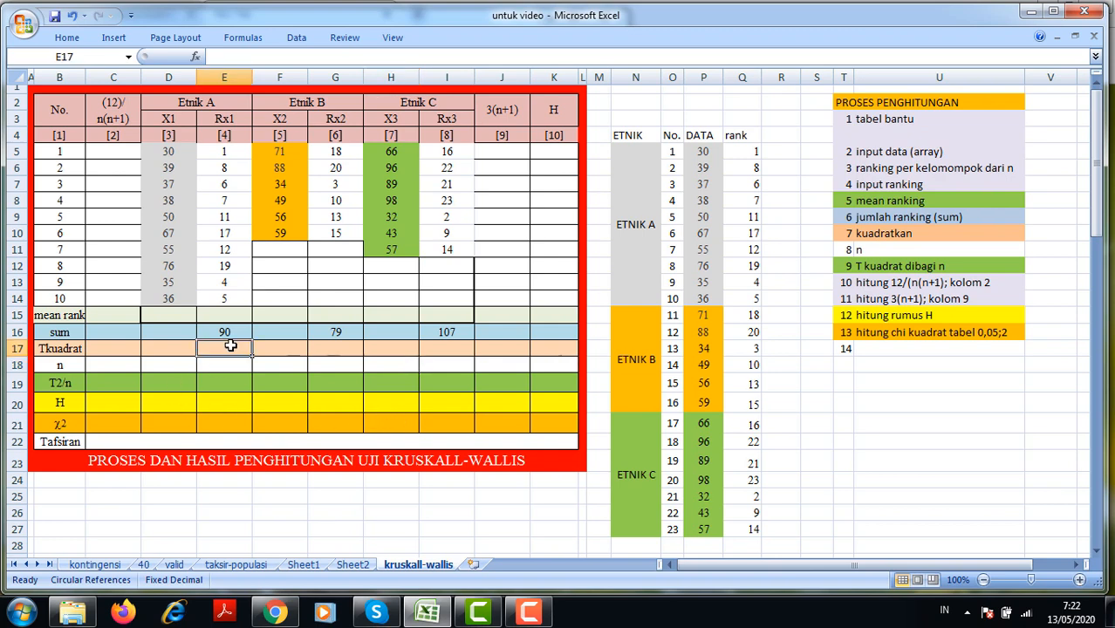
text(=)
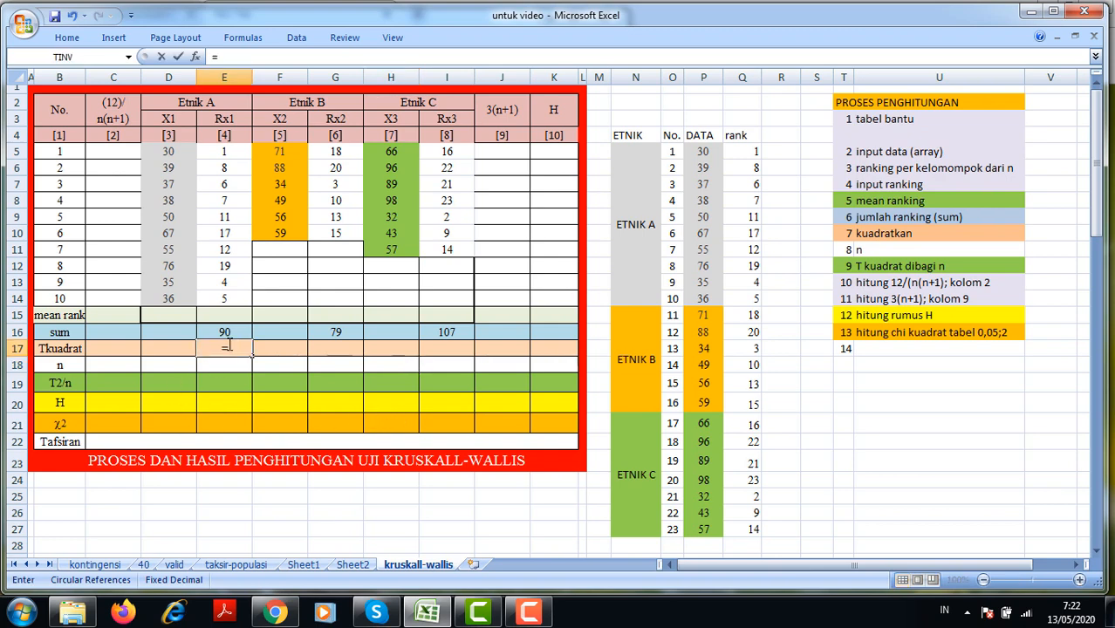
click(225, 333)
text(*)
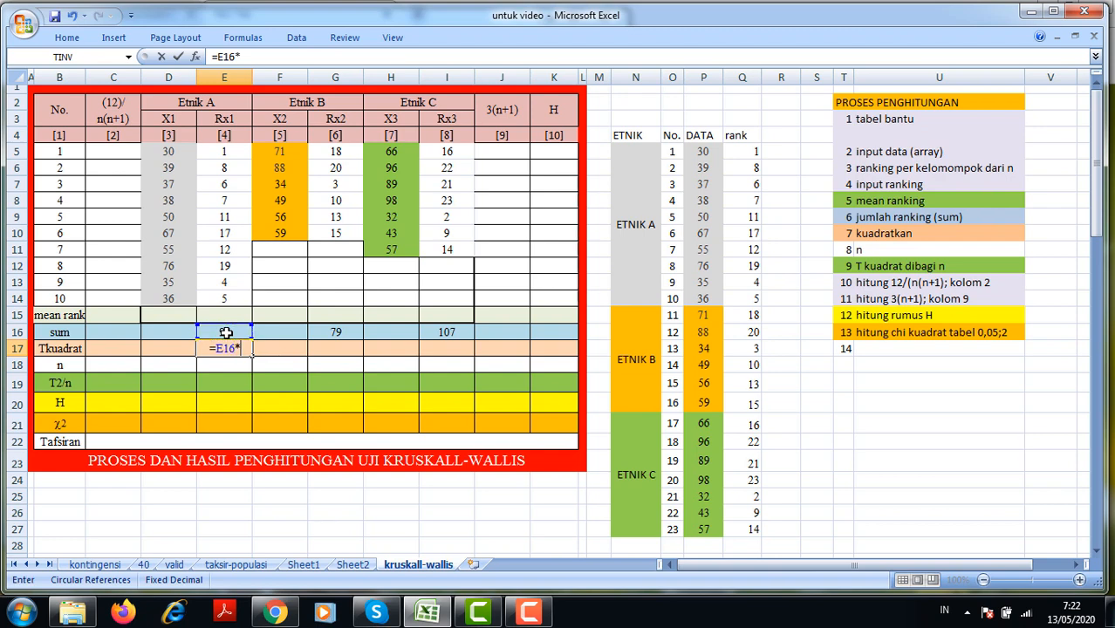
click(225, 332)
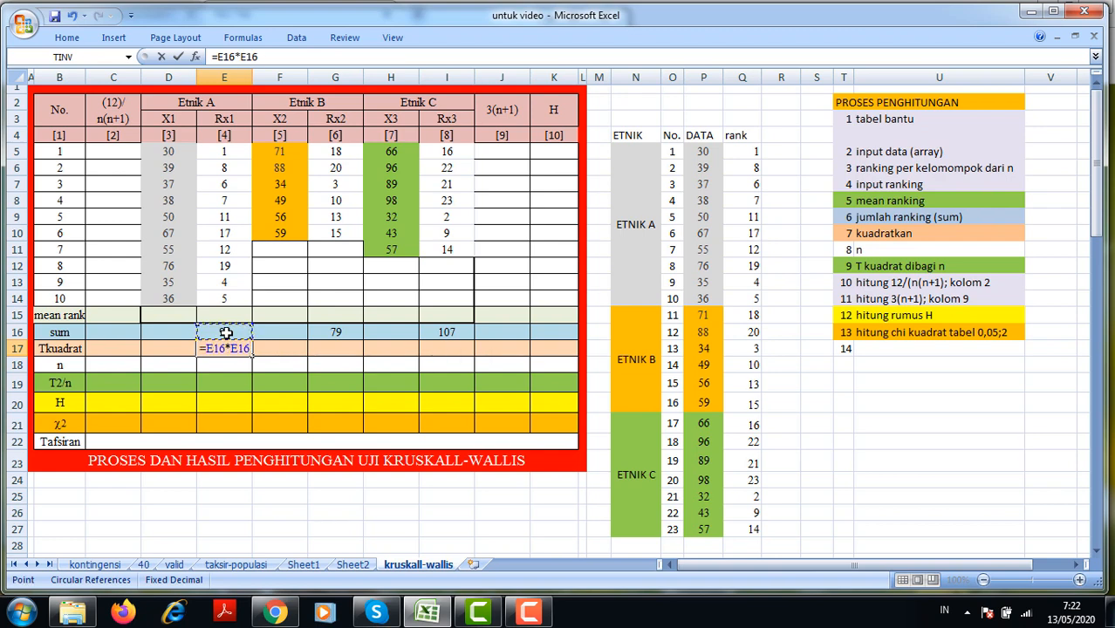
key(Return)
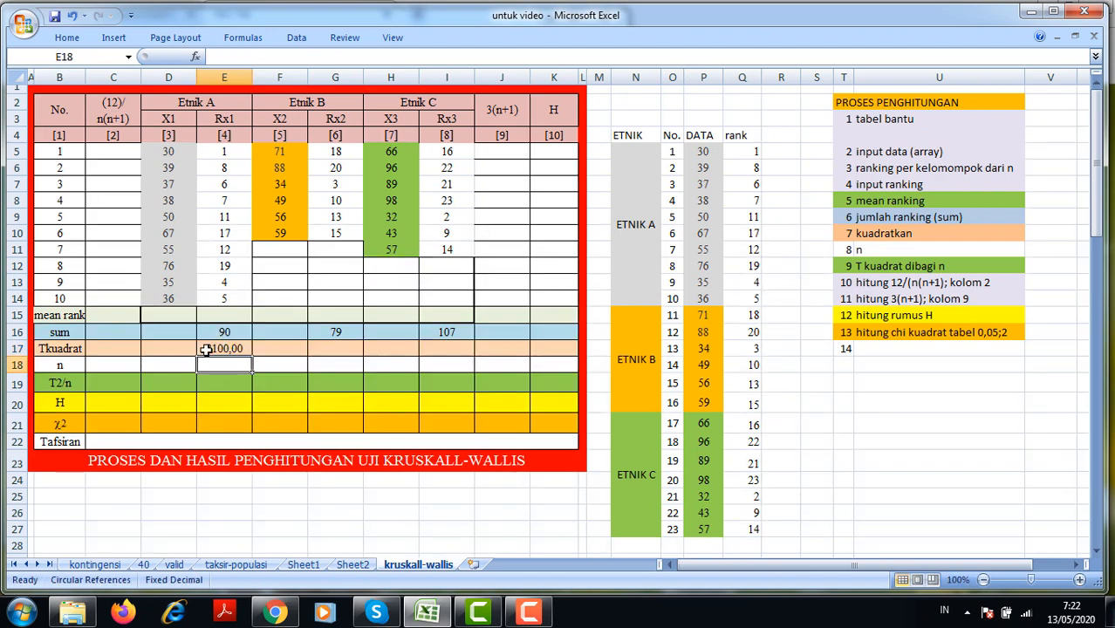
Fill the squaring formula from E17 across to I17, and clear the unneeded results in F17 and H17.
click(206, 349)
drag(252, 356, 456, 365)
click(292, 348)
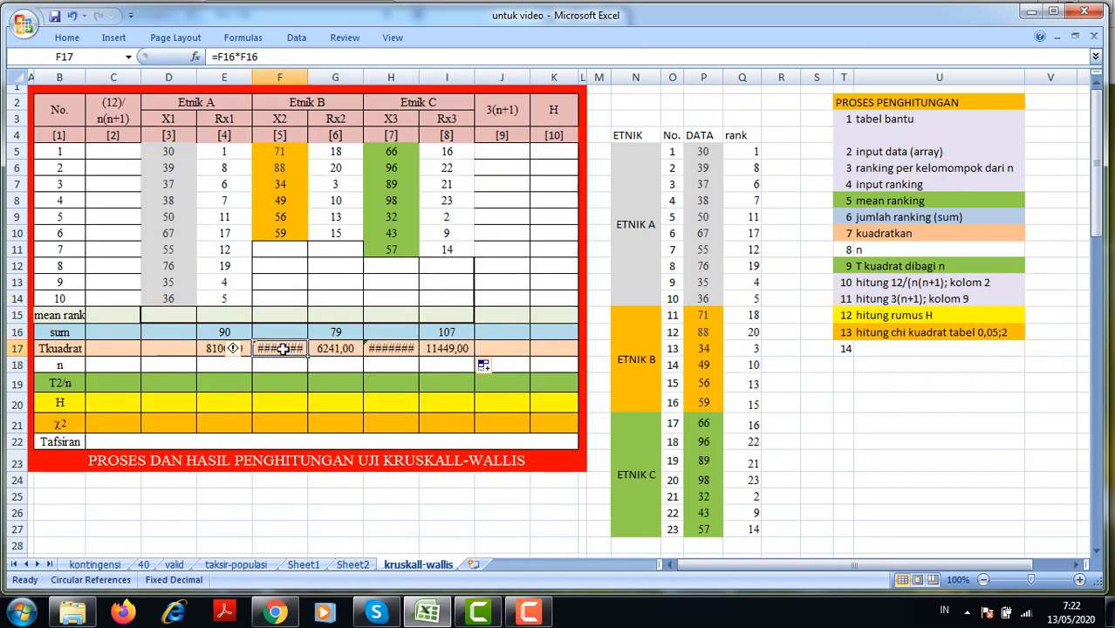
key(BackSpace)
click(332, 409)
click(386, 348)
key(BackSpace)
click(413, 387)
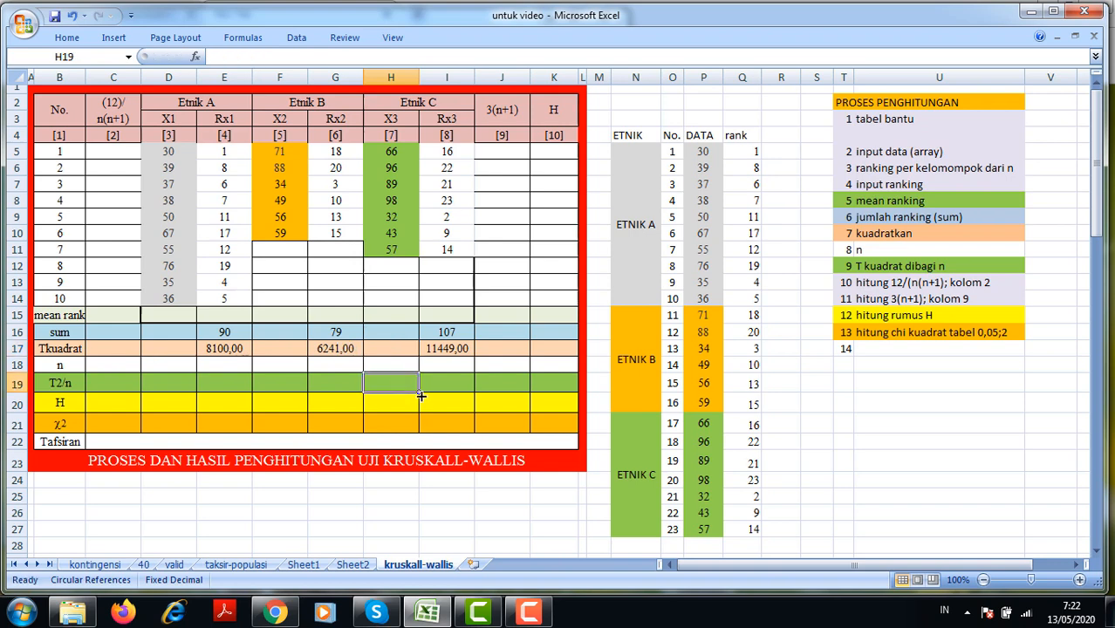
Enter the group sizes in the n row: 10 in E18, 6 in G18 and 7 in I18.
click(226, 366)
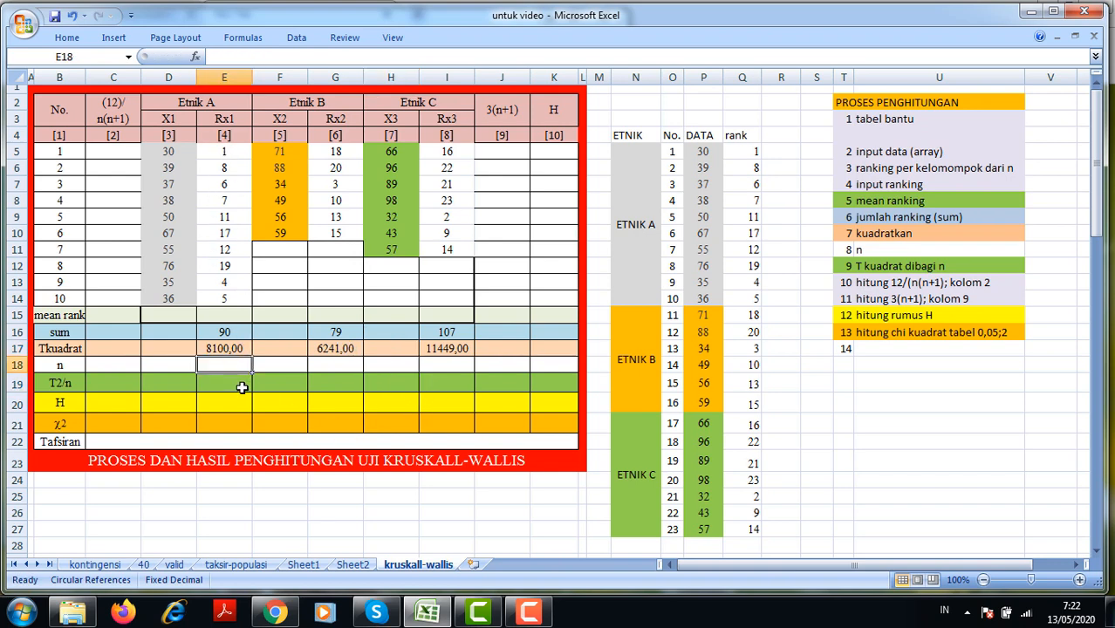
text(10)
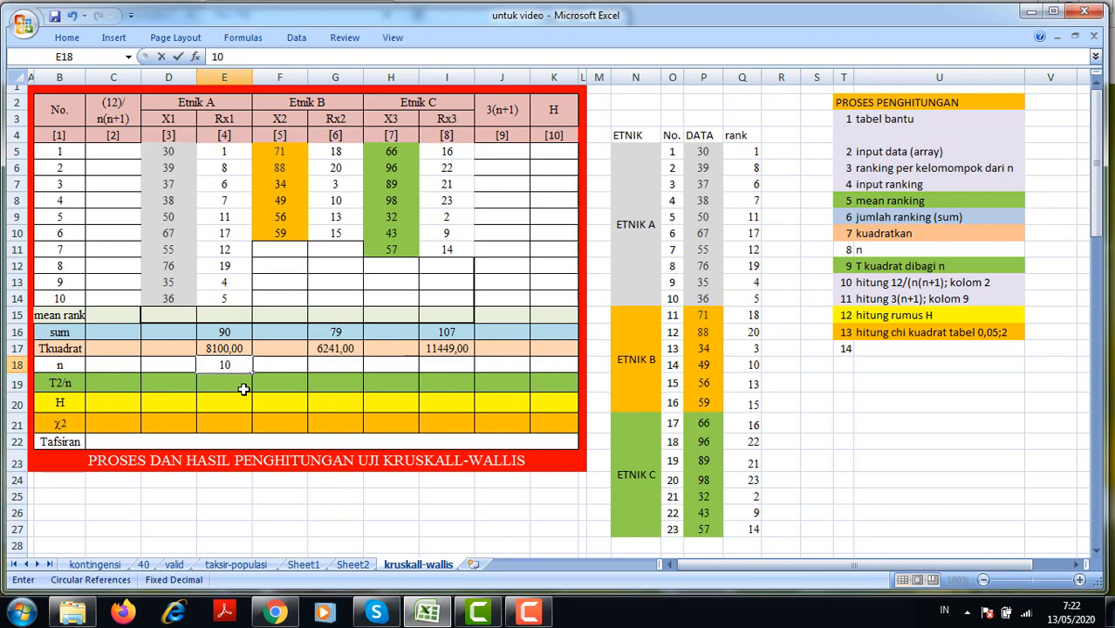
click(342, 363)
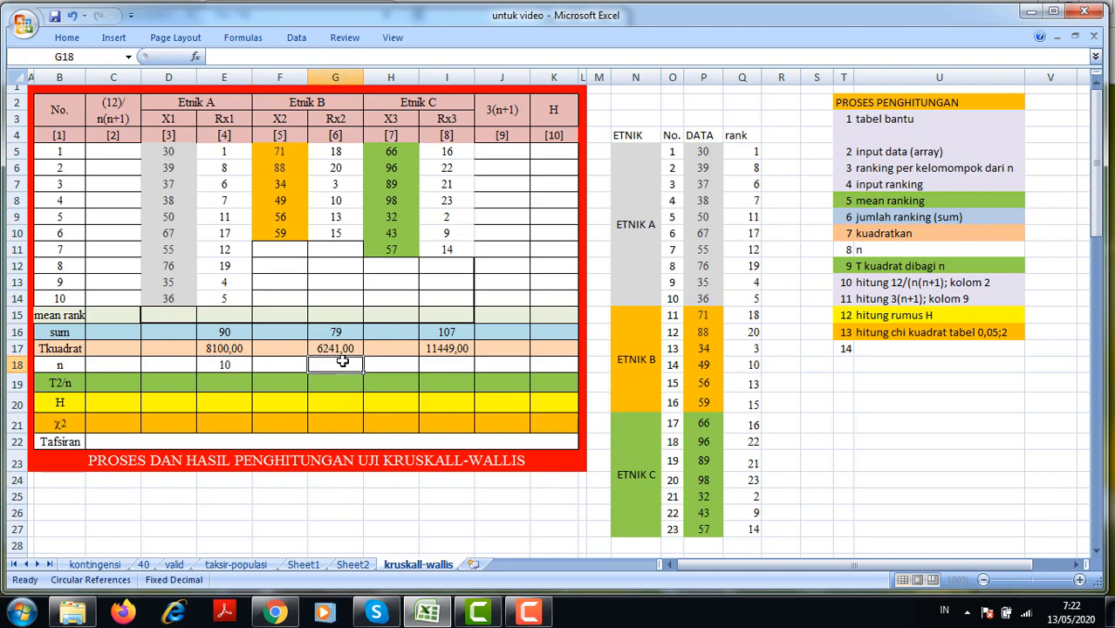
text(6)
click(444, 367)
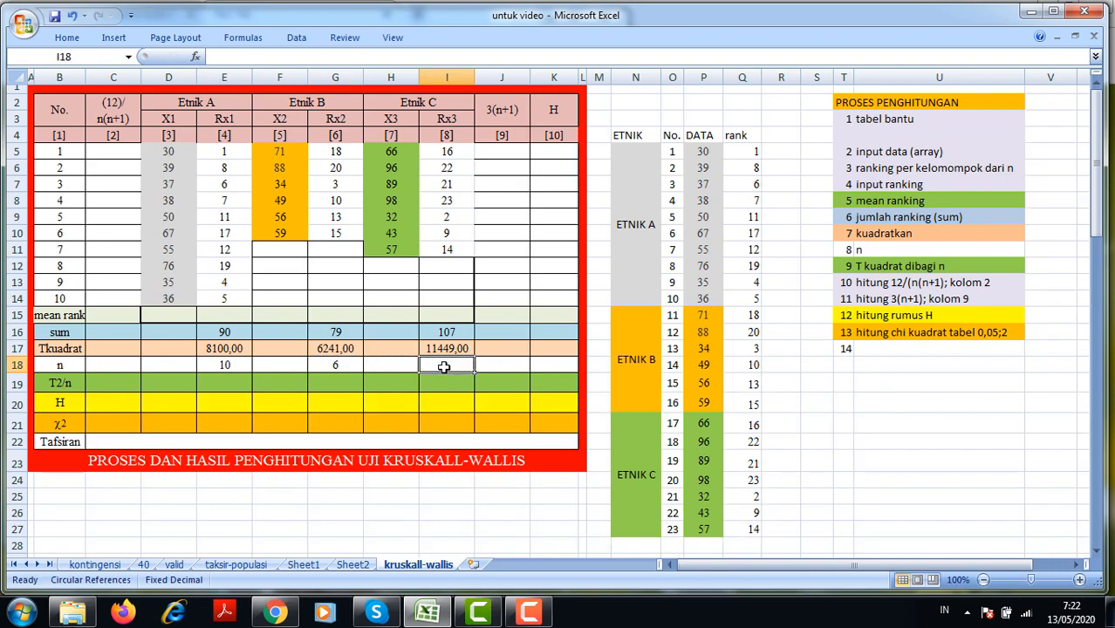
text(7)
click(413, 401)
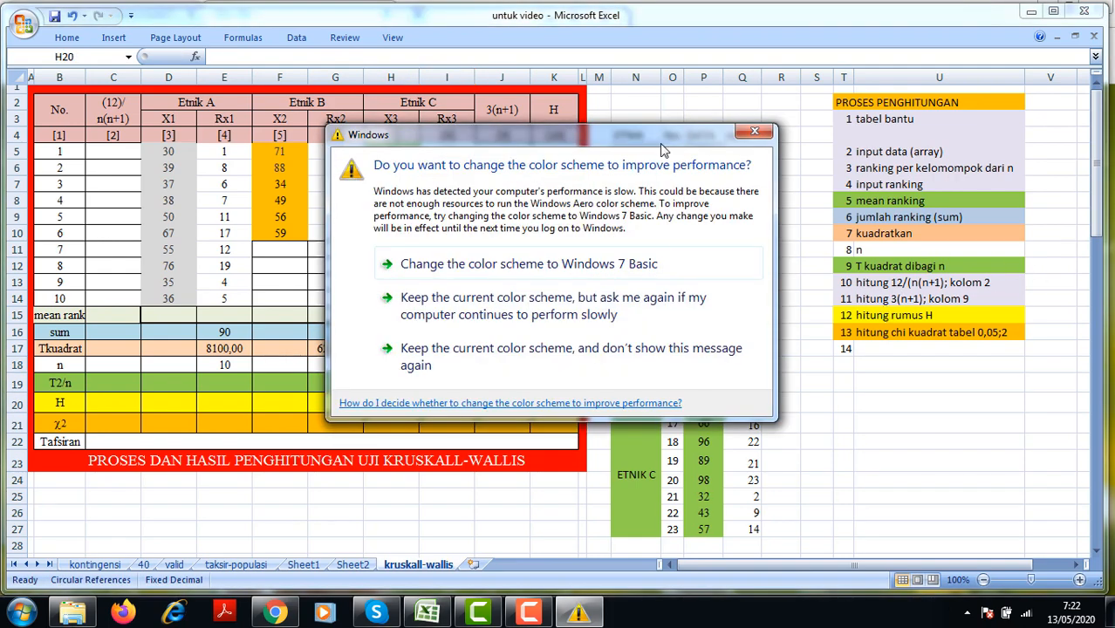
Dismiss the Windows color scheme prompt and enter =AVERAGE(E17/E18) in E19 as Etnik A's T2/n value.
click(752, 131)
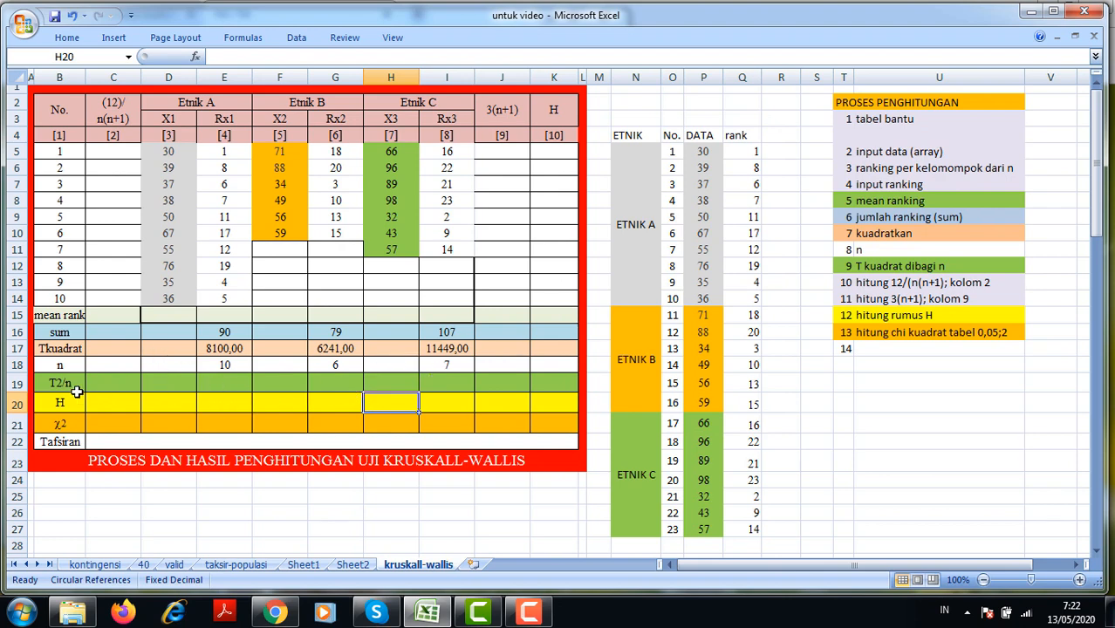
click(220, 384)
text(=)
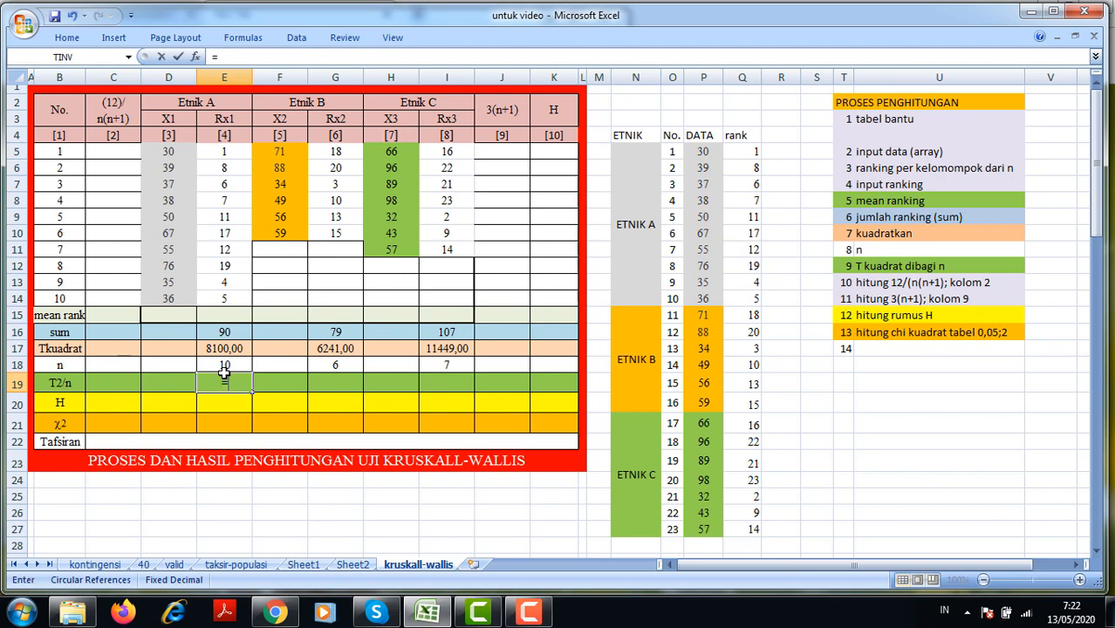
text(ave)
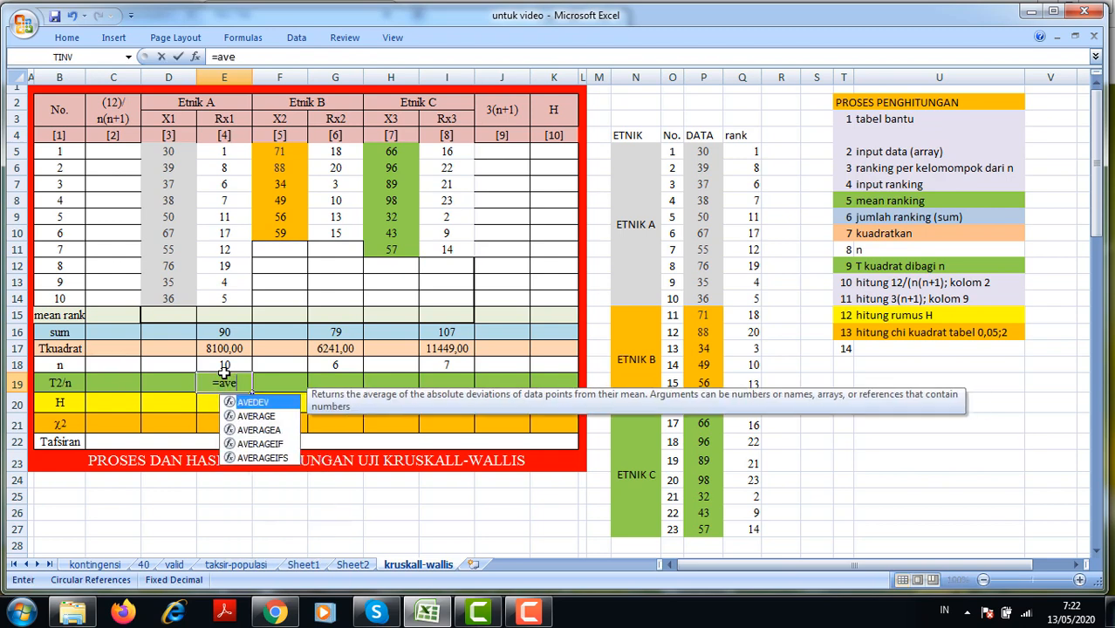
text(rage()
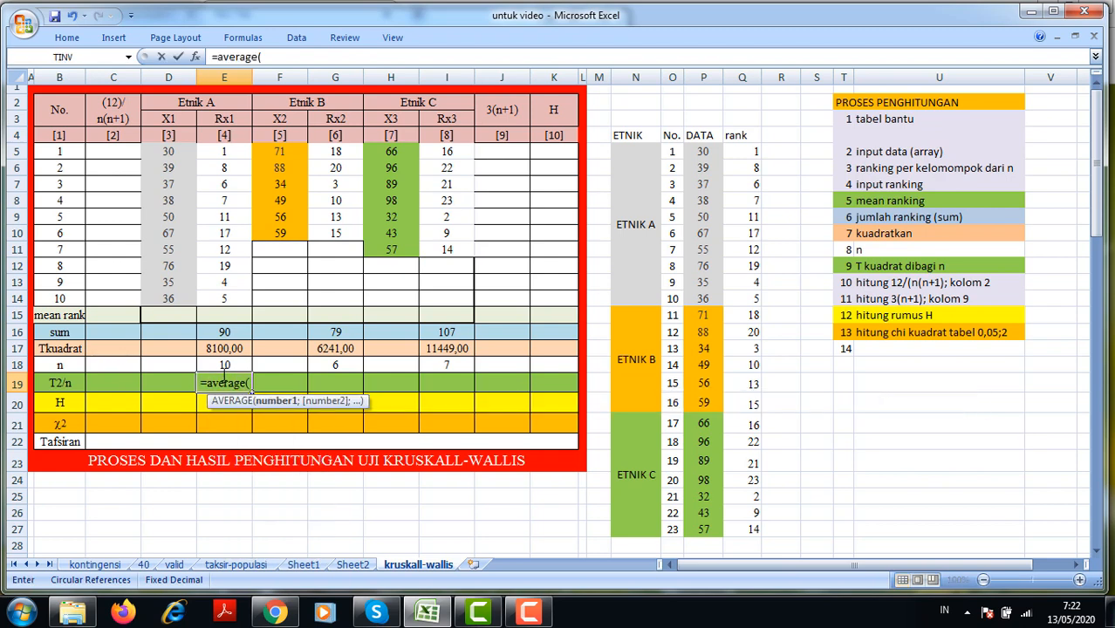
click(218, 350)
text(/)
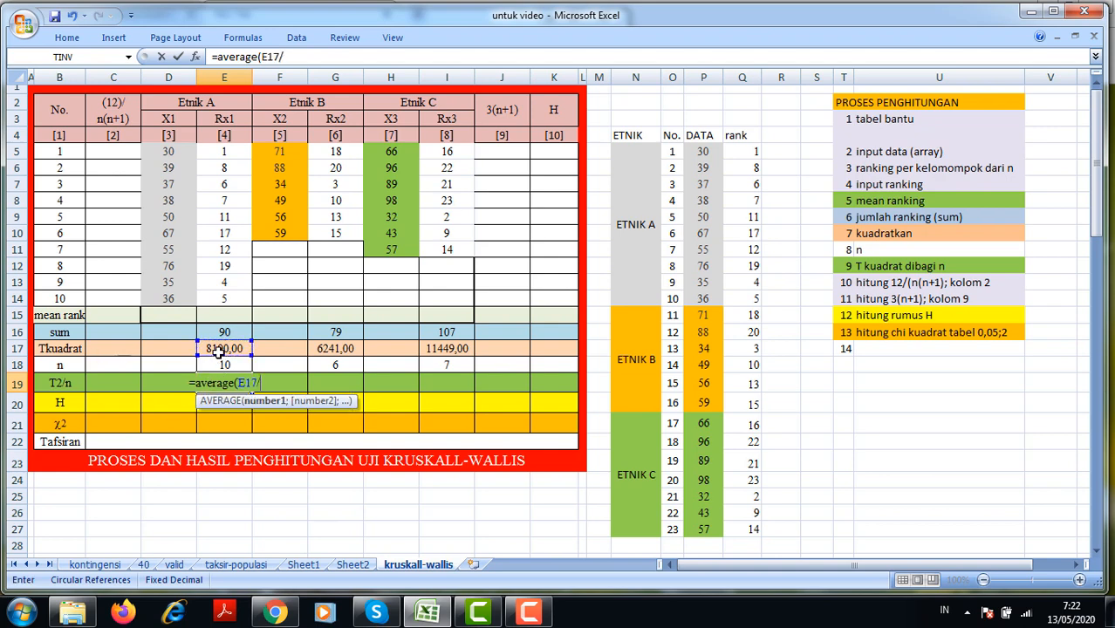
click(224, 364)
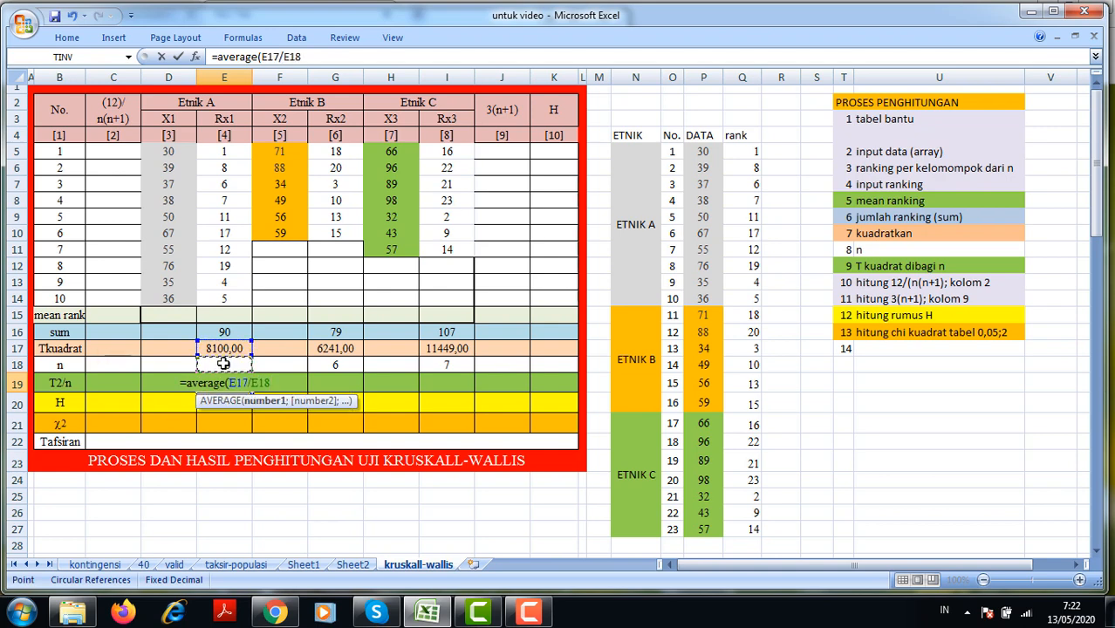
key(Return)
Fill the T2/n formula from E19 across to I19, and clear the unneeded results in F19 and H19.
click(216, 385)
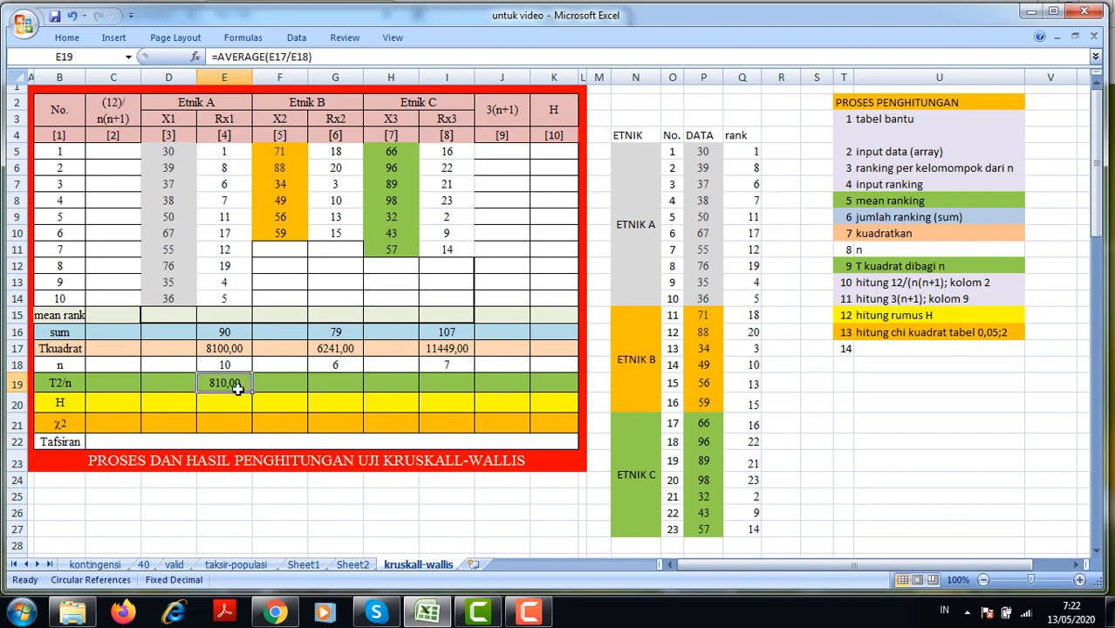
drag(252, 391, 485, 392)
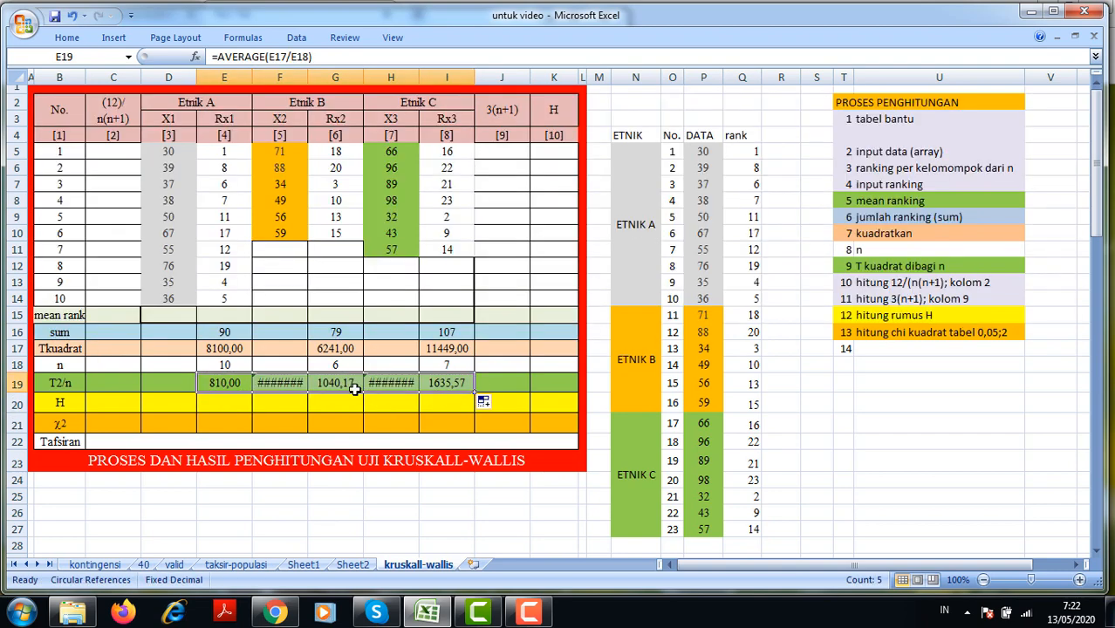
click(289, 384)
key(Delete)
key(Return)
click(373, 390)
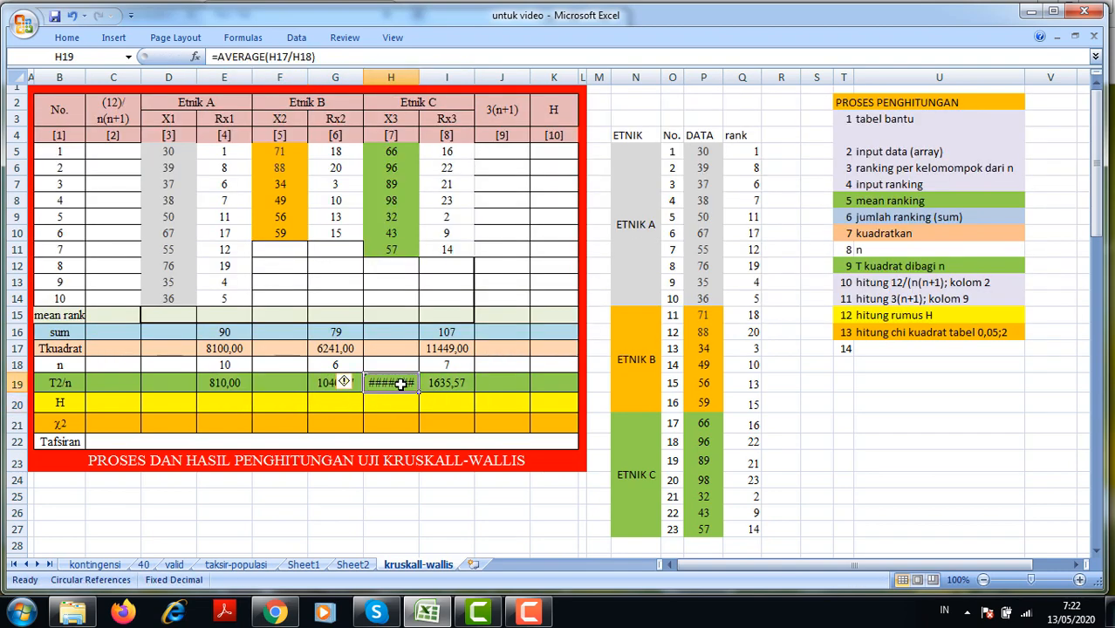
key(Delete)
click(520, 421)
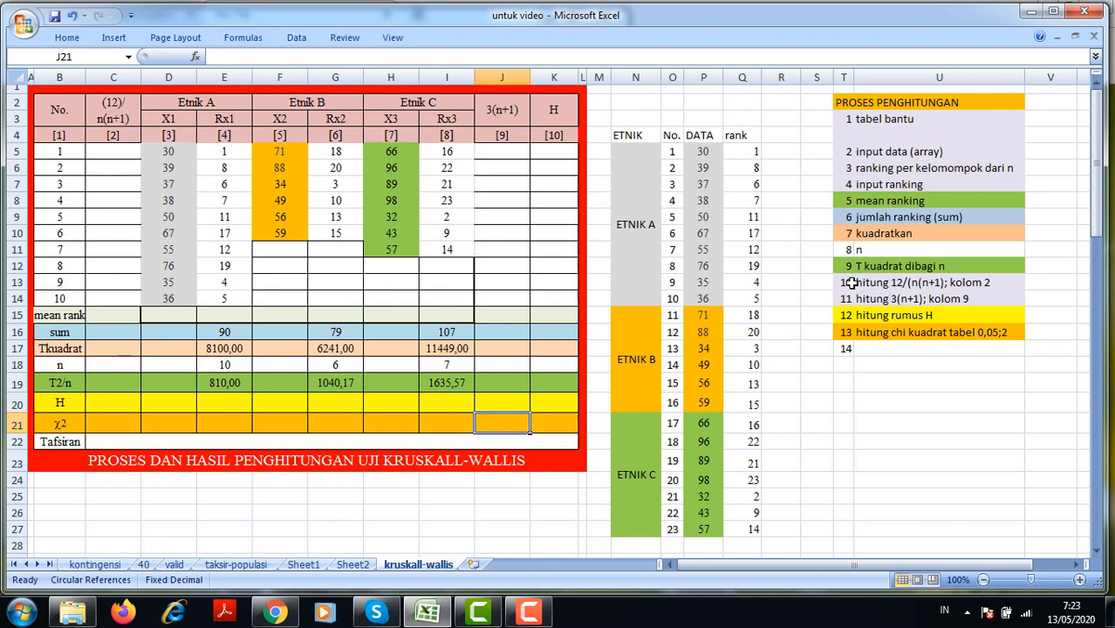
Calculate the 12/n(n+1) term in the H row by entering =12/(23*24) in C20.
click(245, 529)
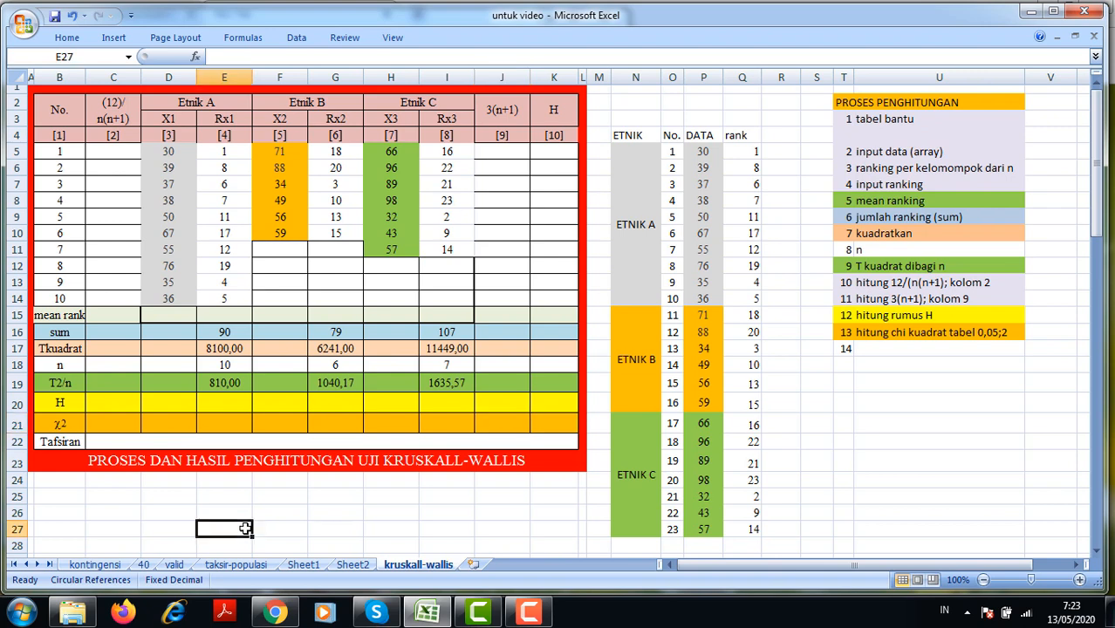
click(153, 404)
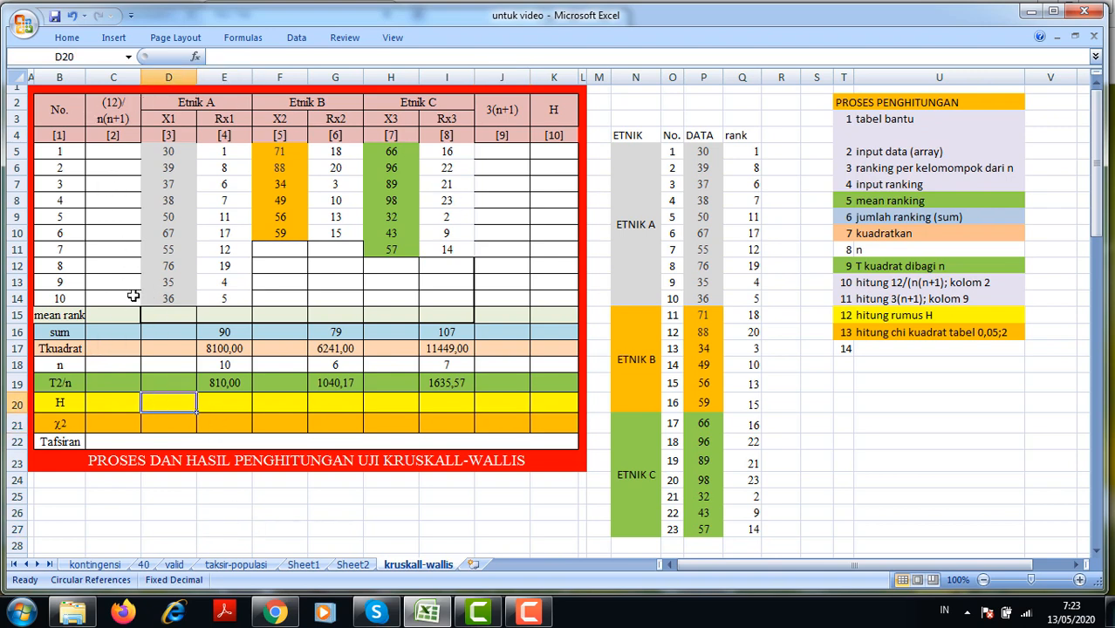
click(114, 404)
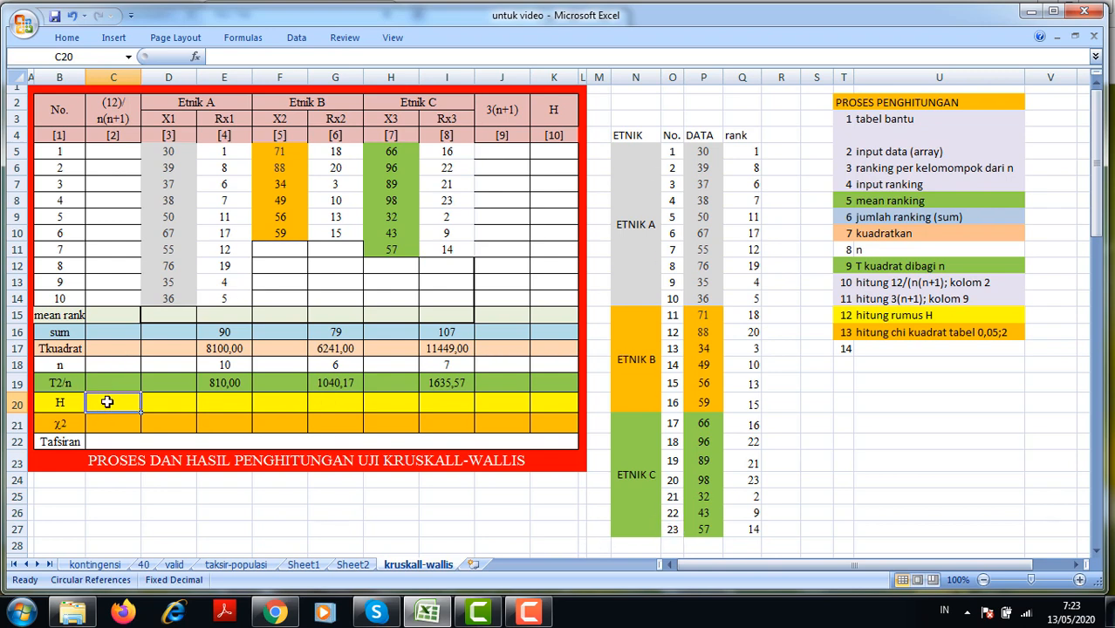
text(=)
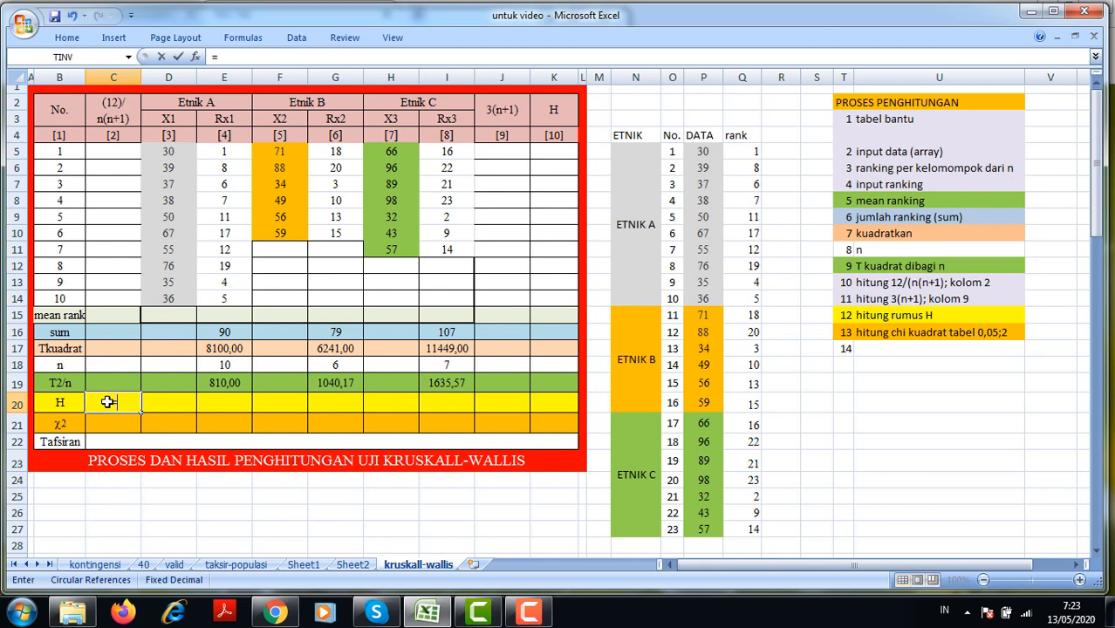
text(12/(23*24))
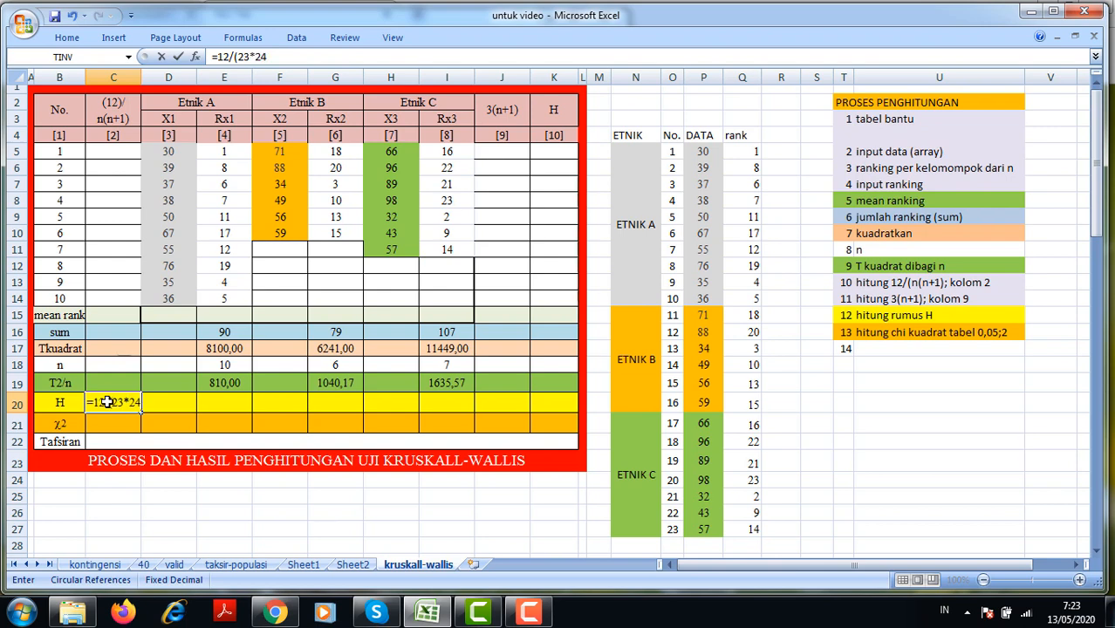
key(Return)
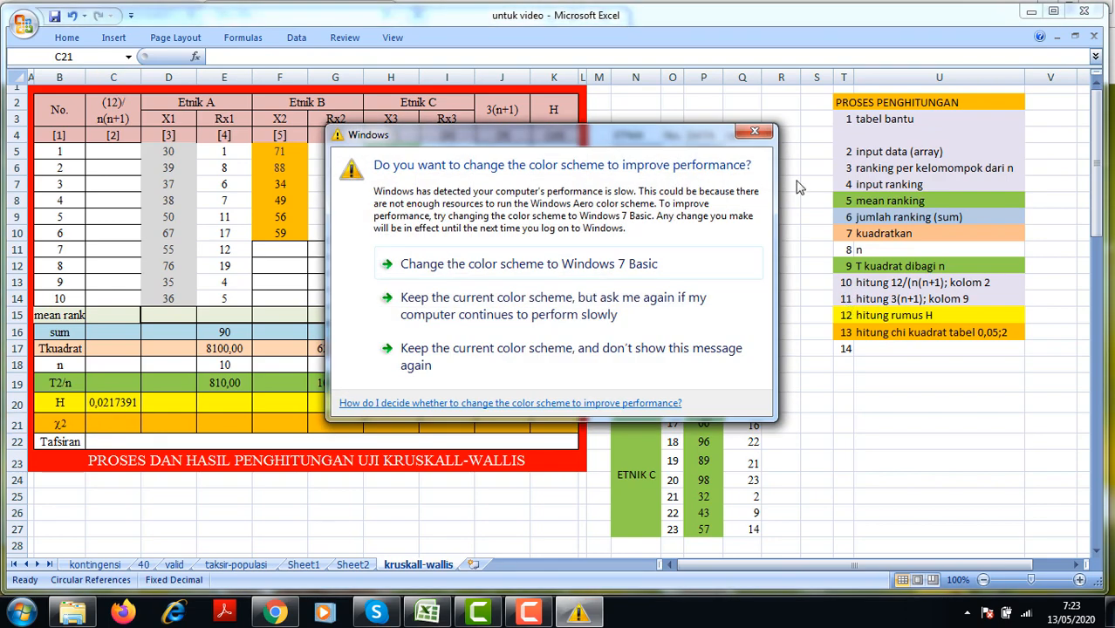
Dismiss the Windows color scheme prompt and calculate the 3(n+1) term in the H row by entering =3*24 in J20.
click(748, 135)
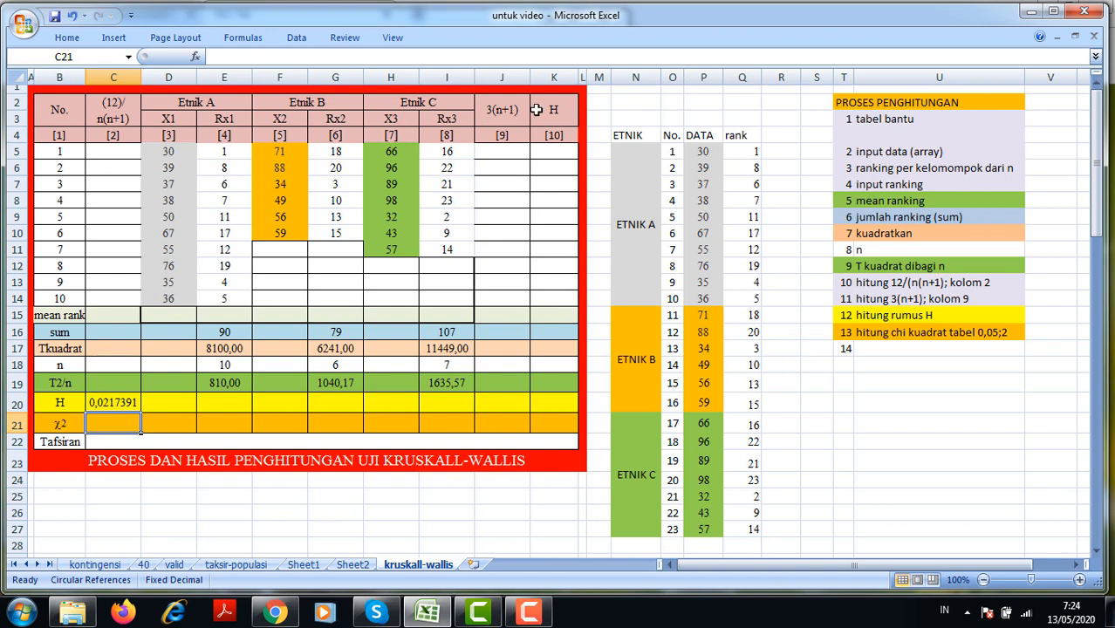
click(505, 106)
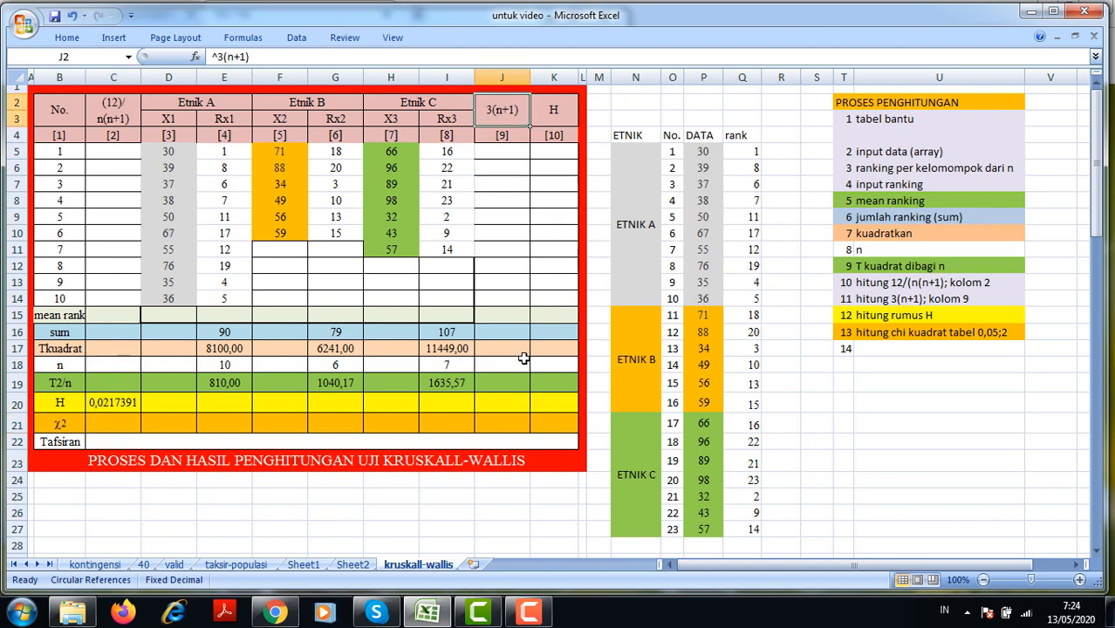
click(509, 404)
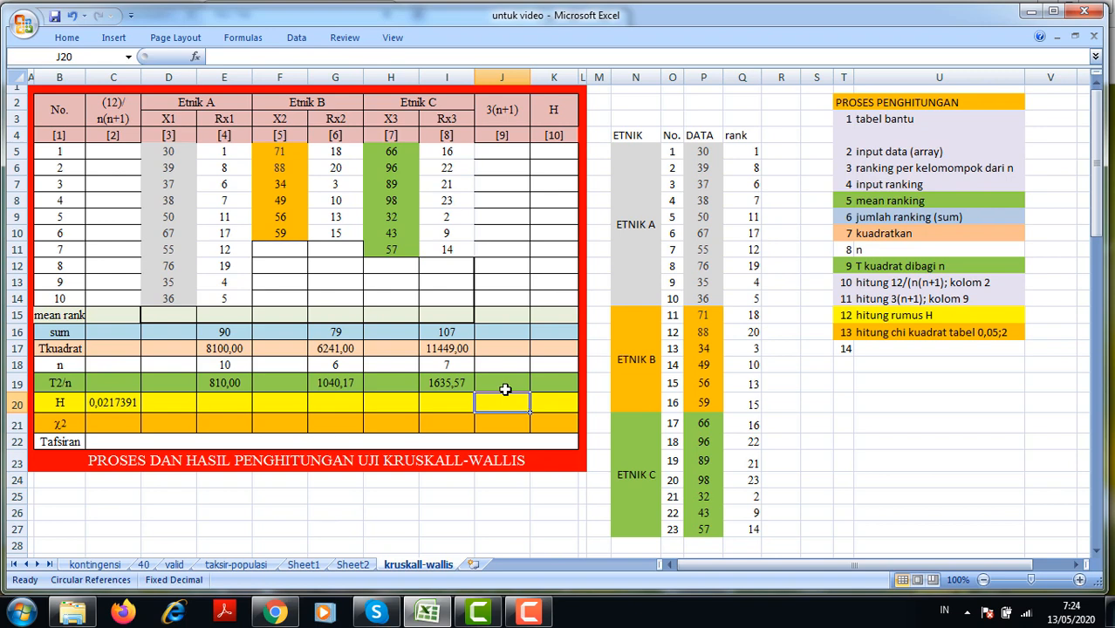
text(=)
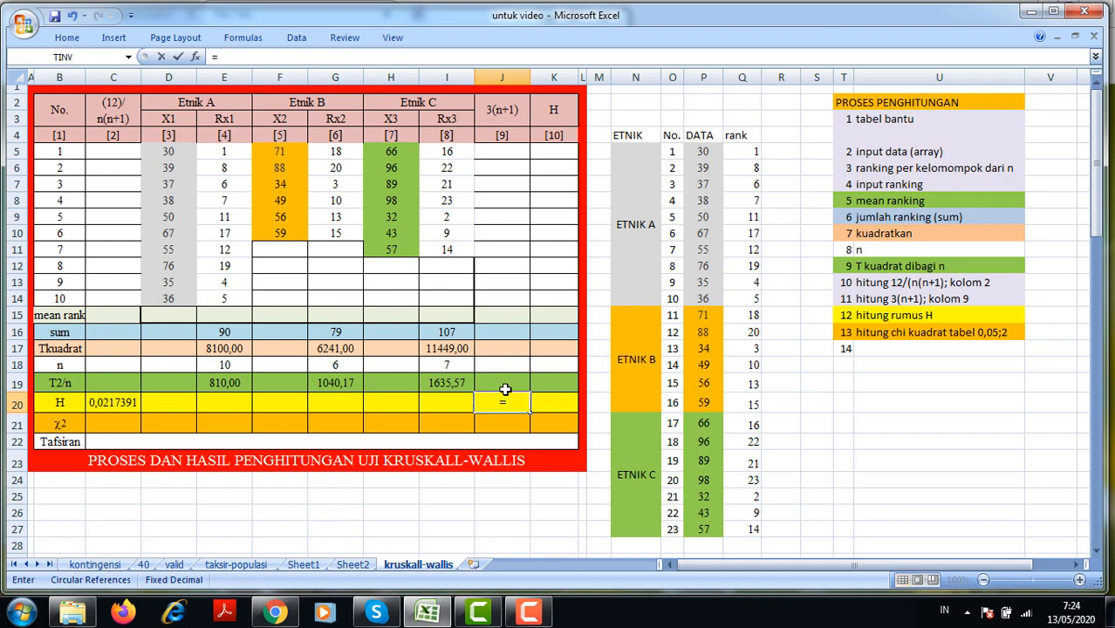
text(3*24)
key(Return)
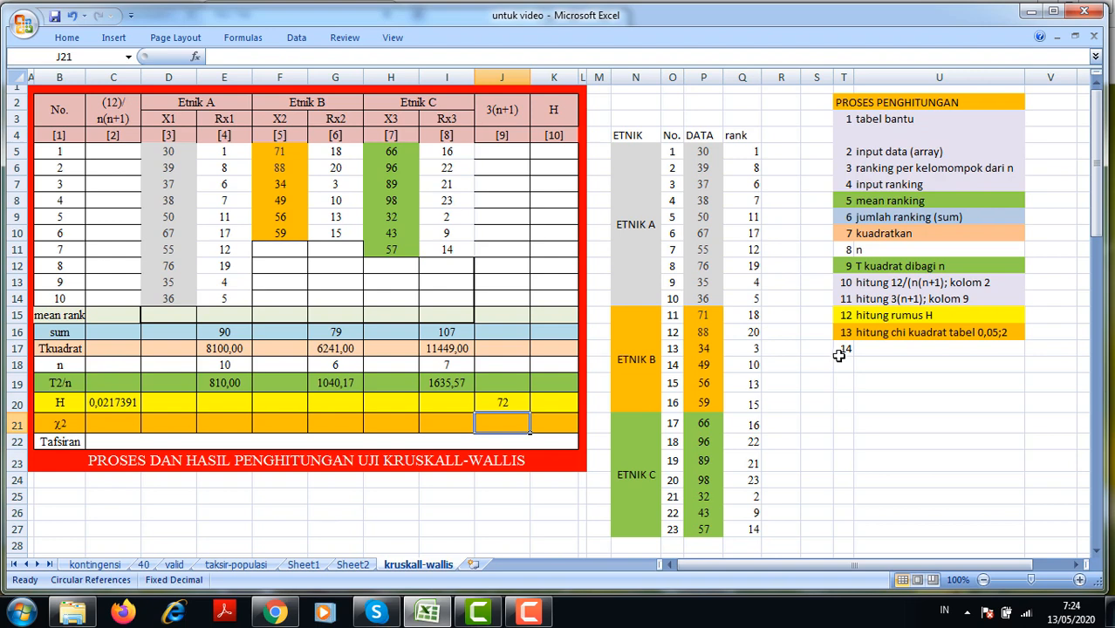
Calculate the H statistic in K20 by entering =C20*(E19+G19+I19)-J20, dismissing the Windows color scheme prompt.
click(864, 319)
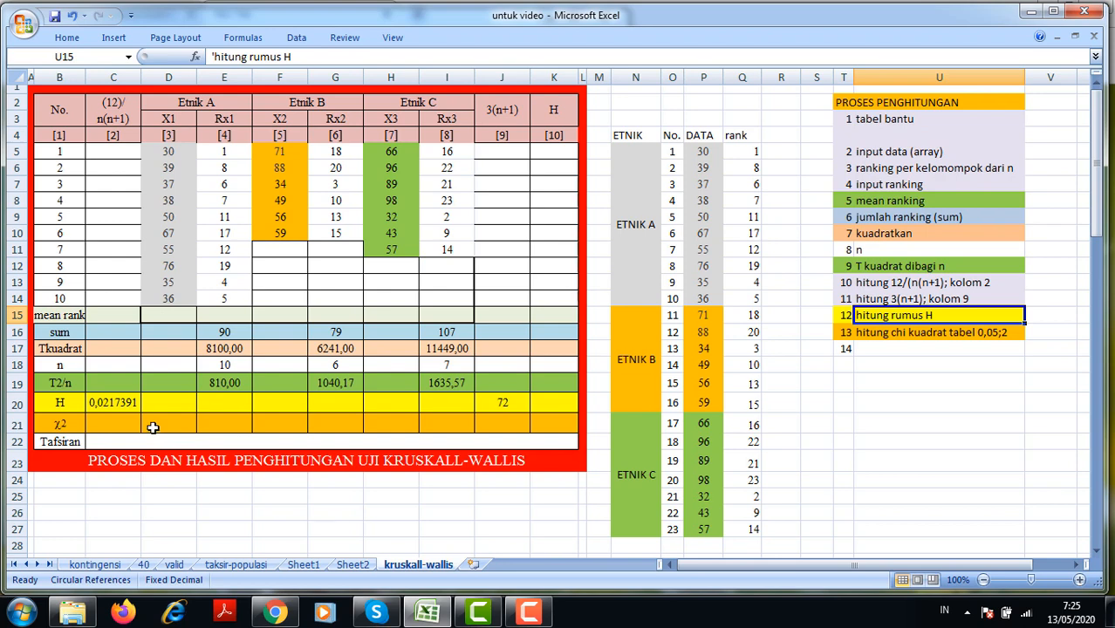
click(547, 405)
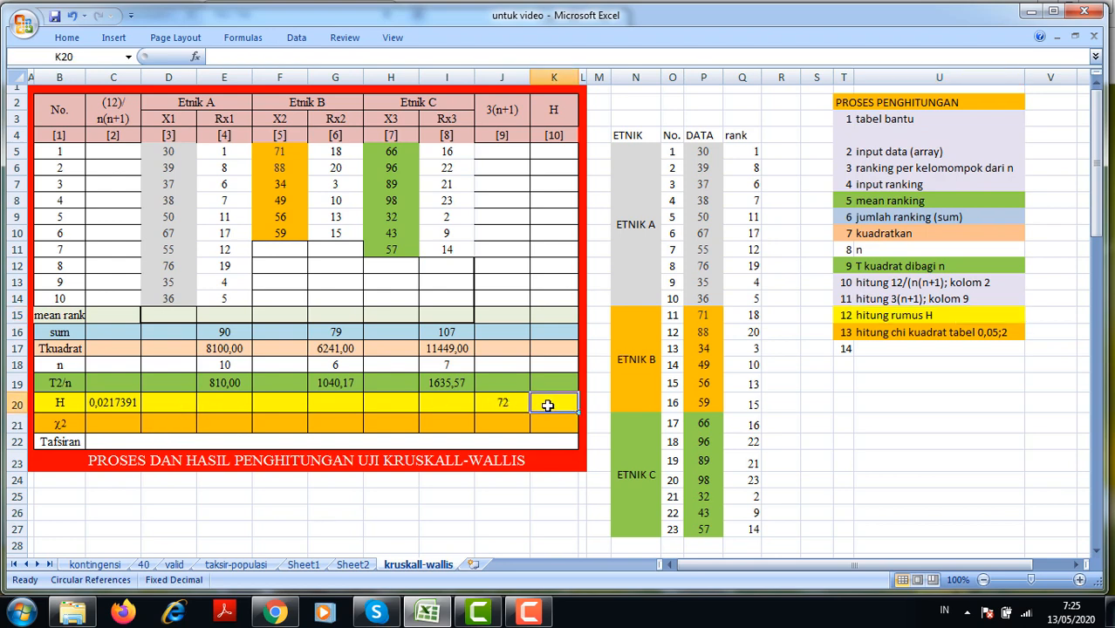
text(=)
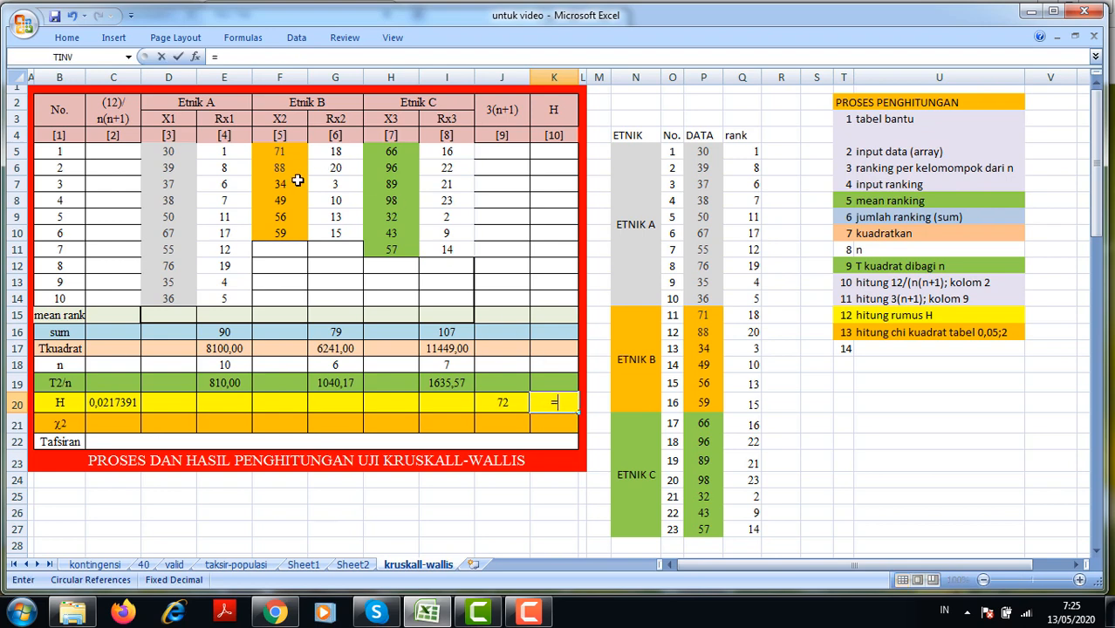
click(228, 56)
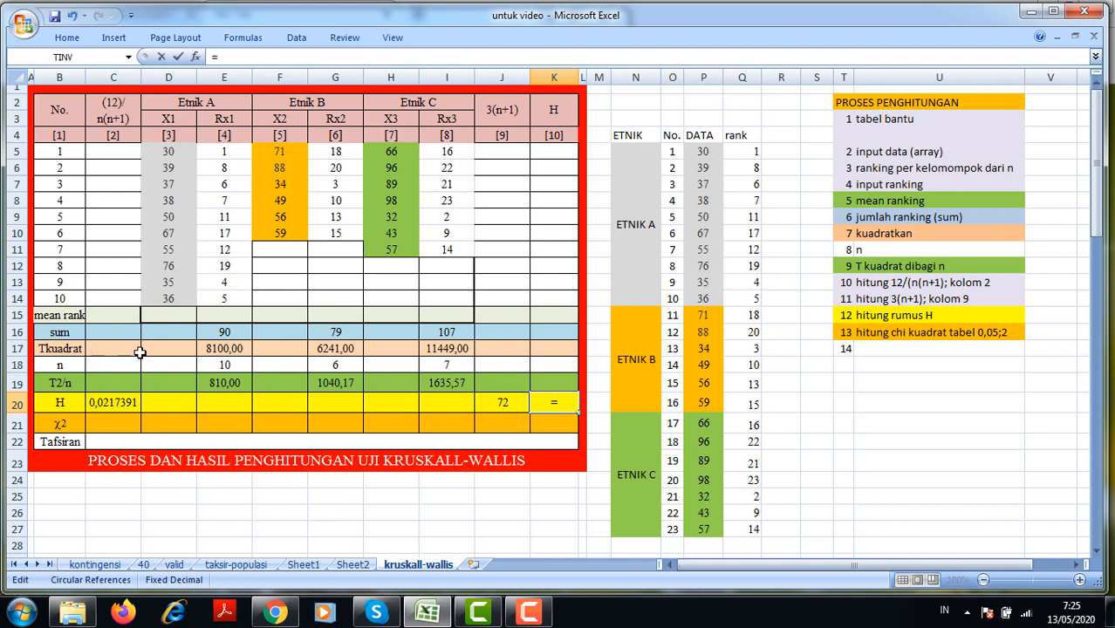
click(111, 404)
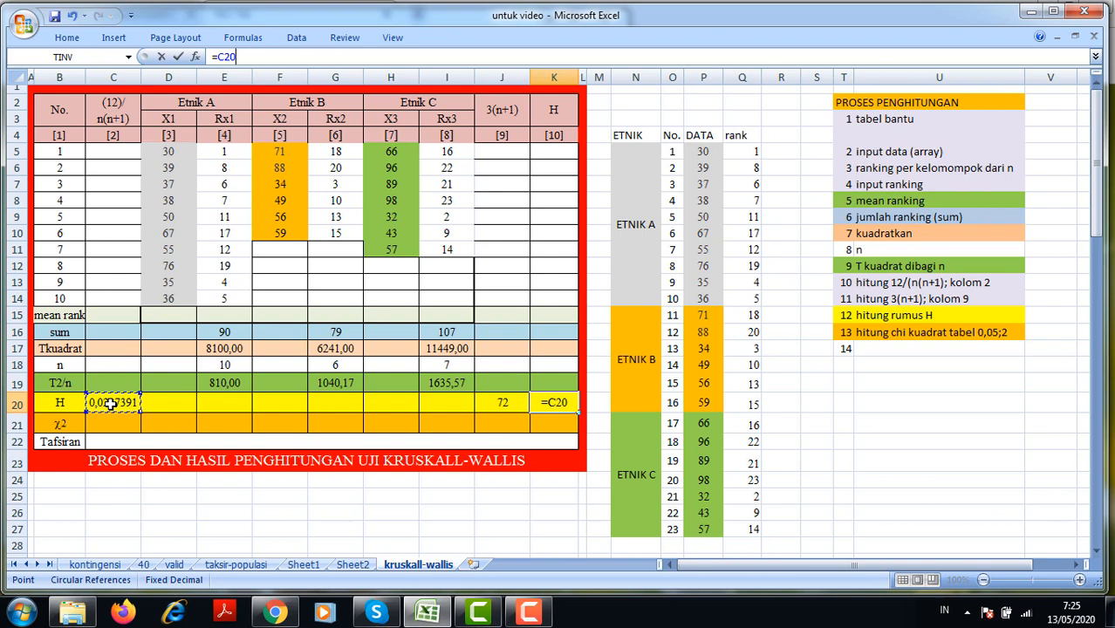
text(*()
click(225, 384)
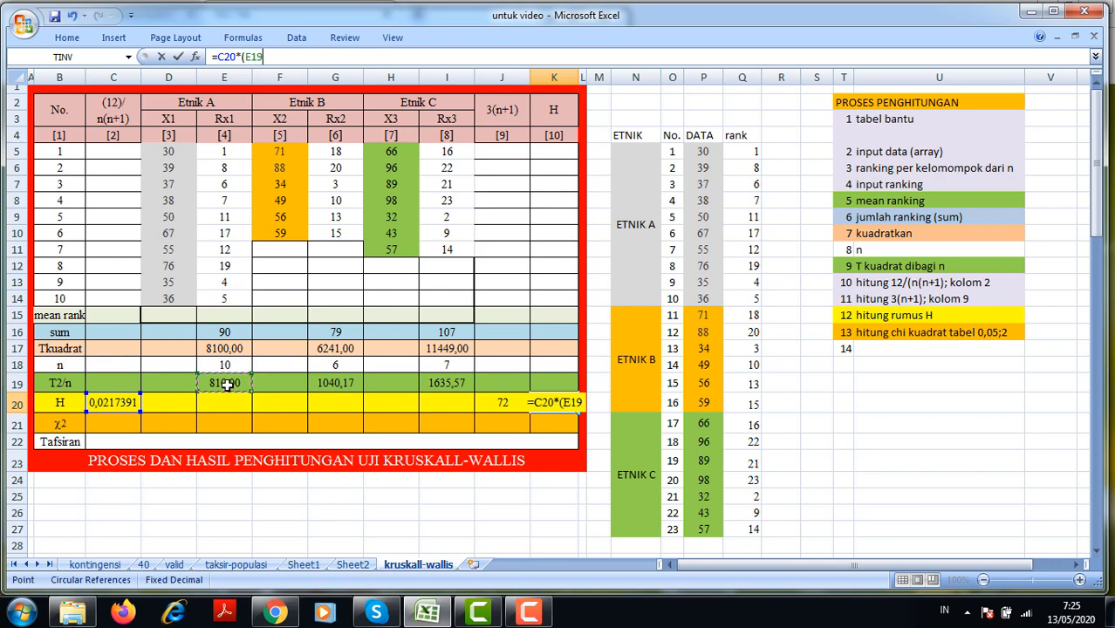
text(+)
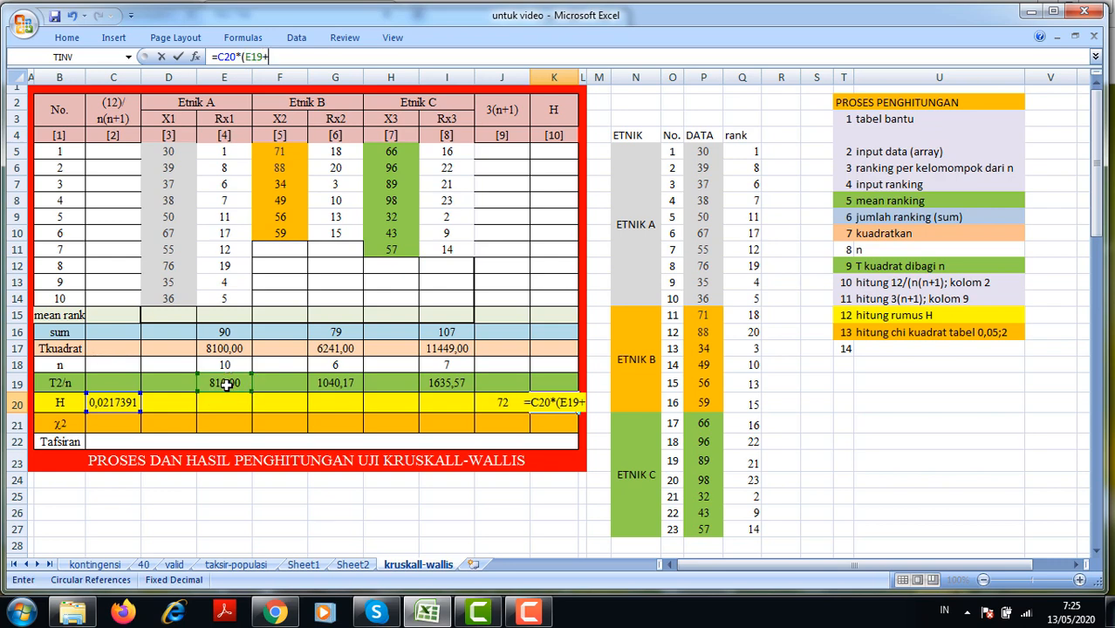
click(341, 382)
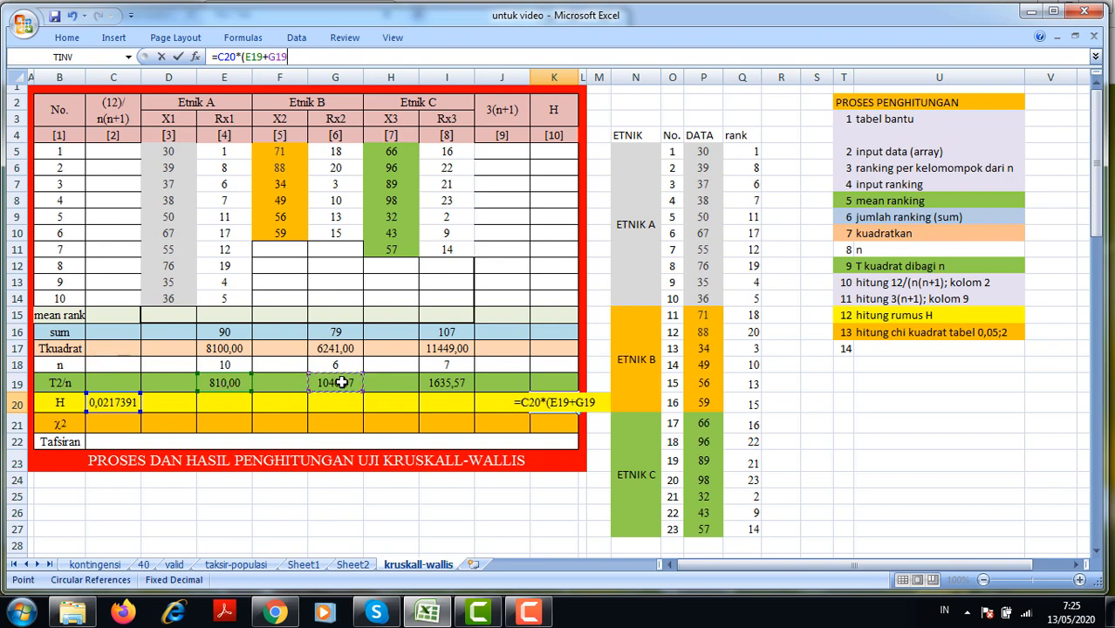
text(+)
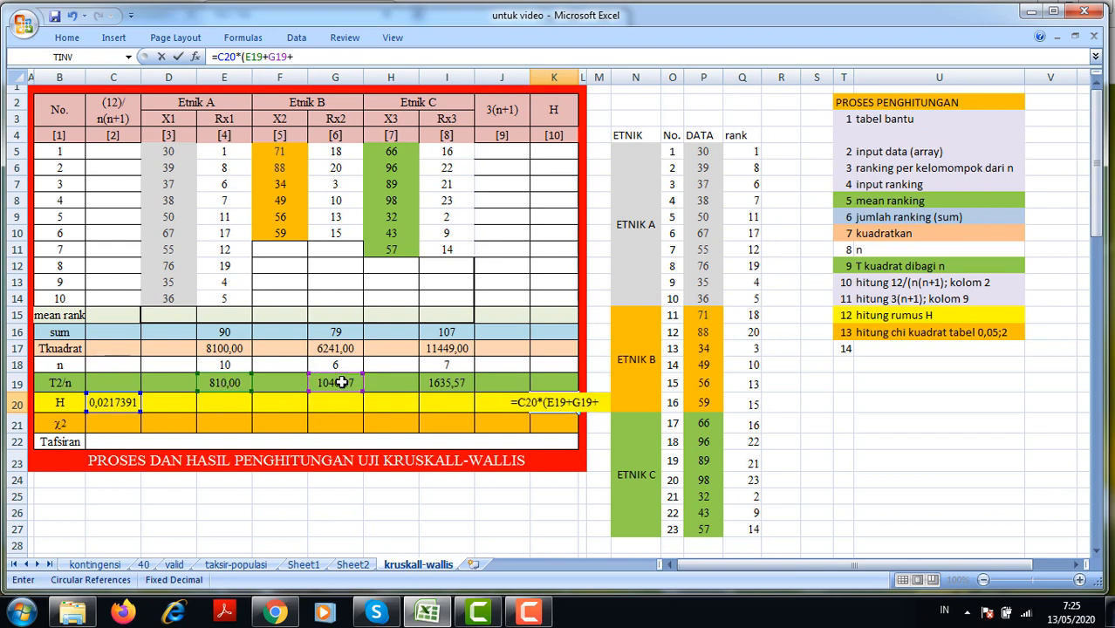
click(435, 385)
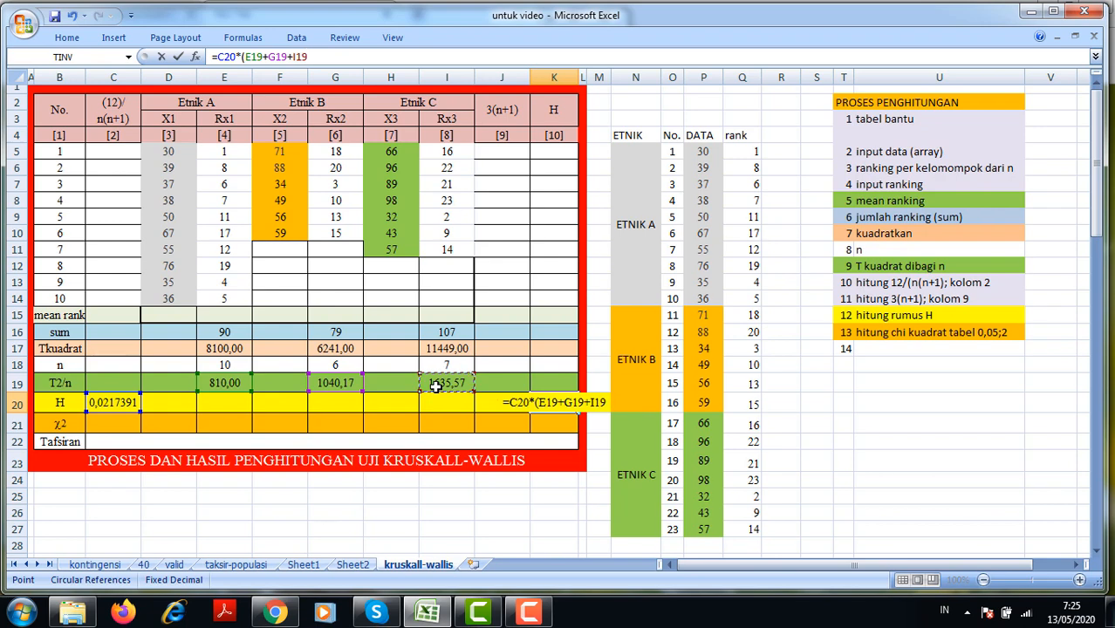
text())
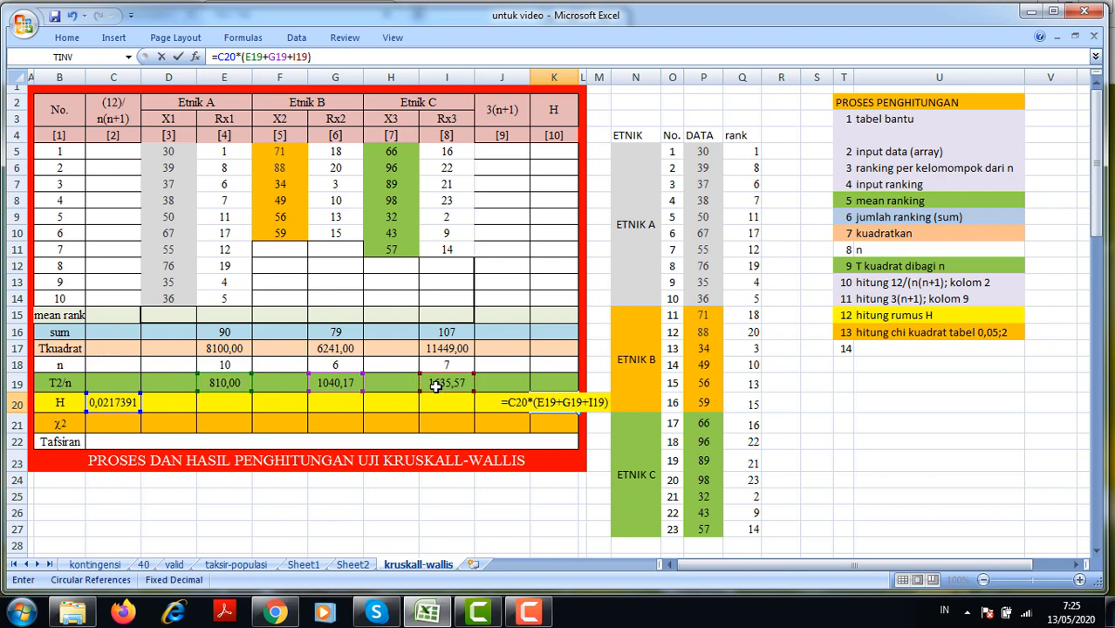
text(-)
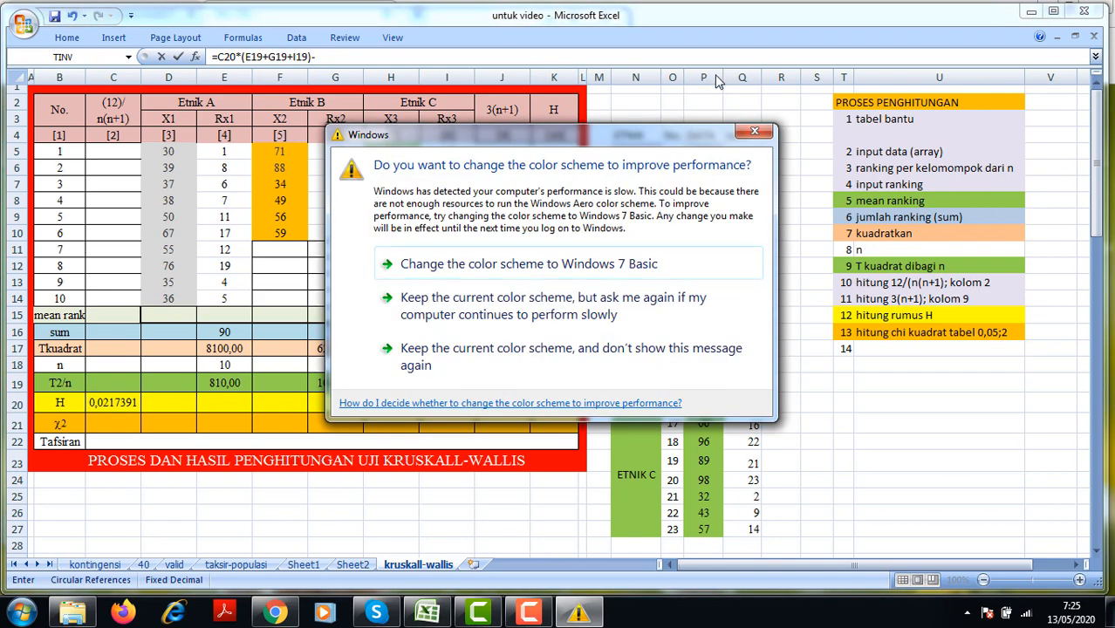
key(Escape)
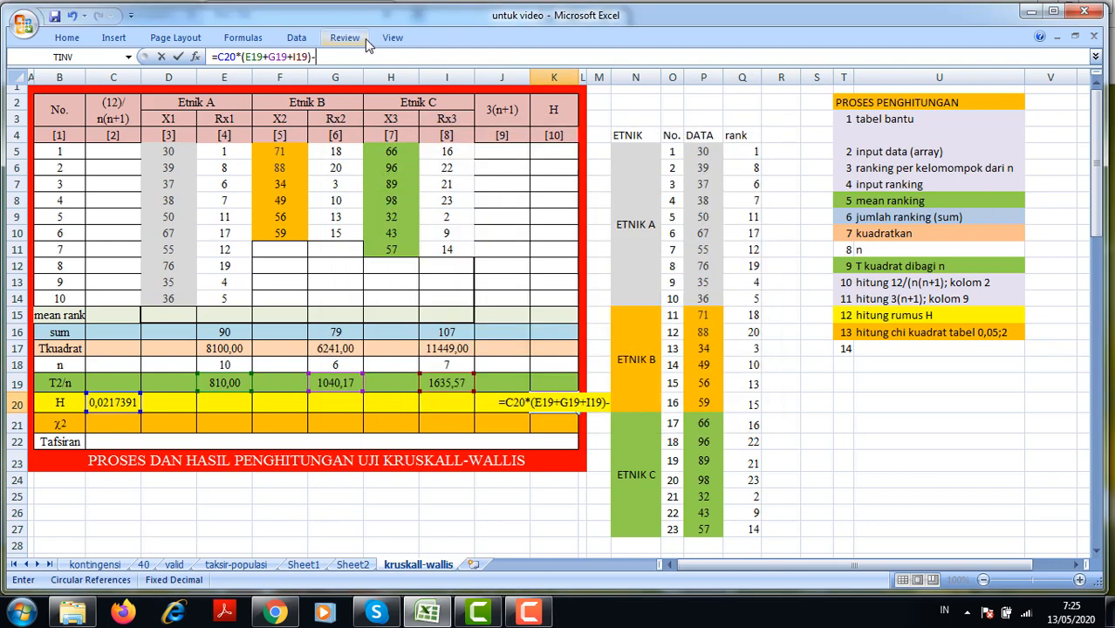
text(j20)
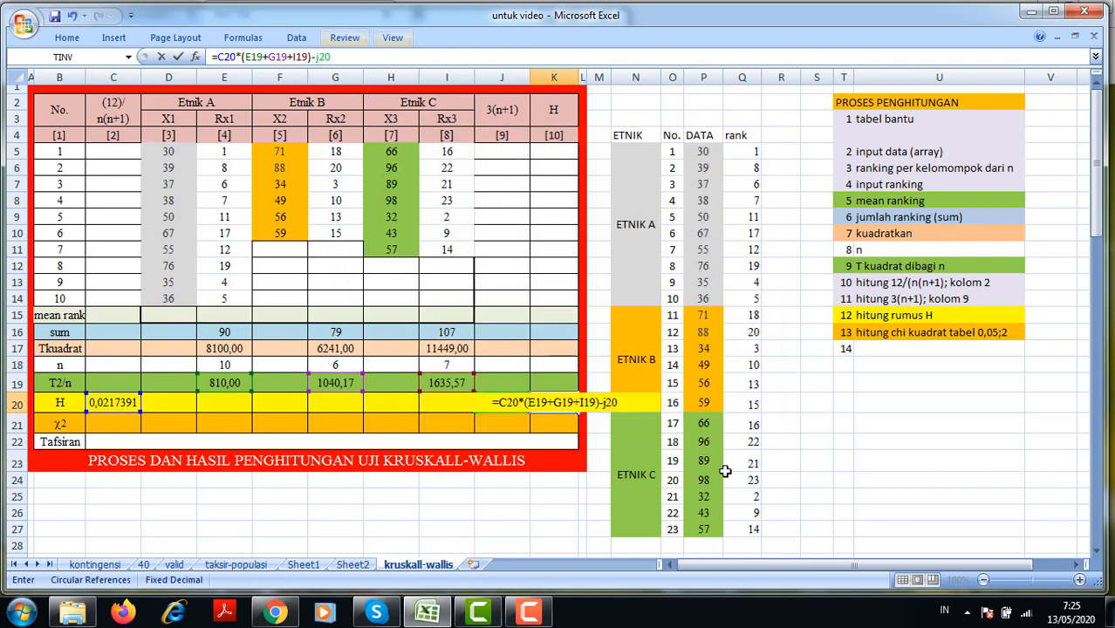
Calculate the chi-square table value in K21 by entering =CHIINV(0,05;2), and dismiss the Windows color scheme prompt.
click(535, 421)
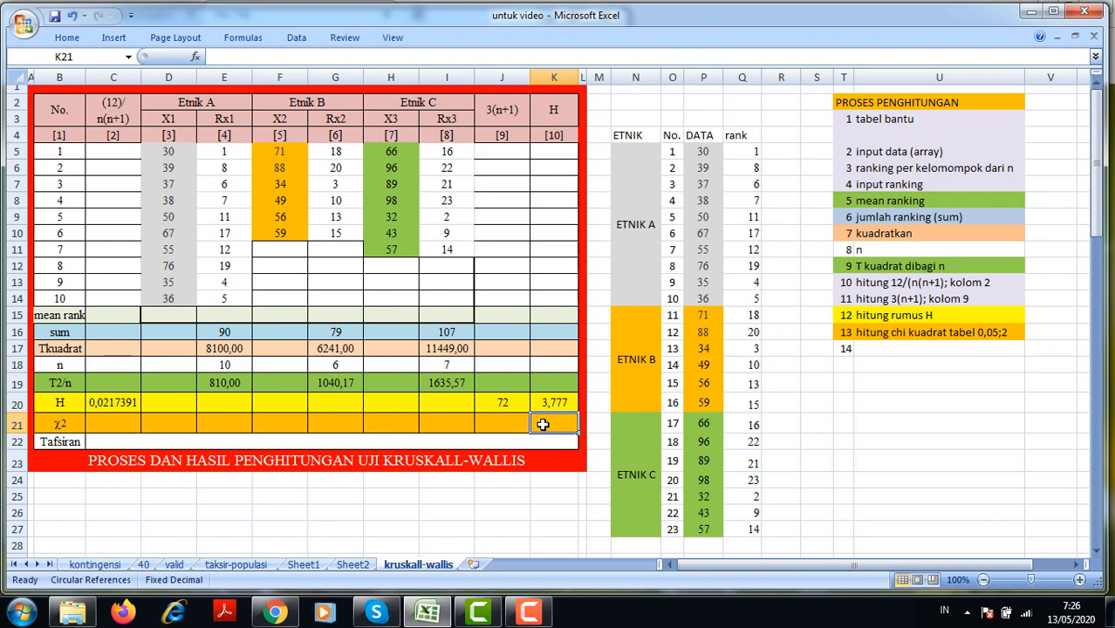
text(=)
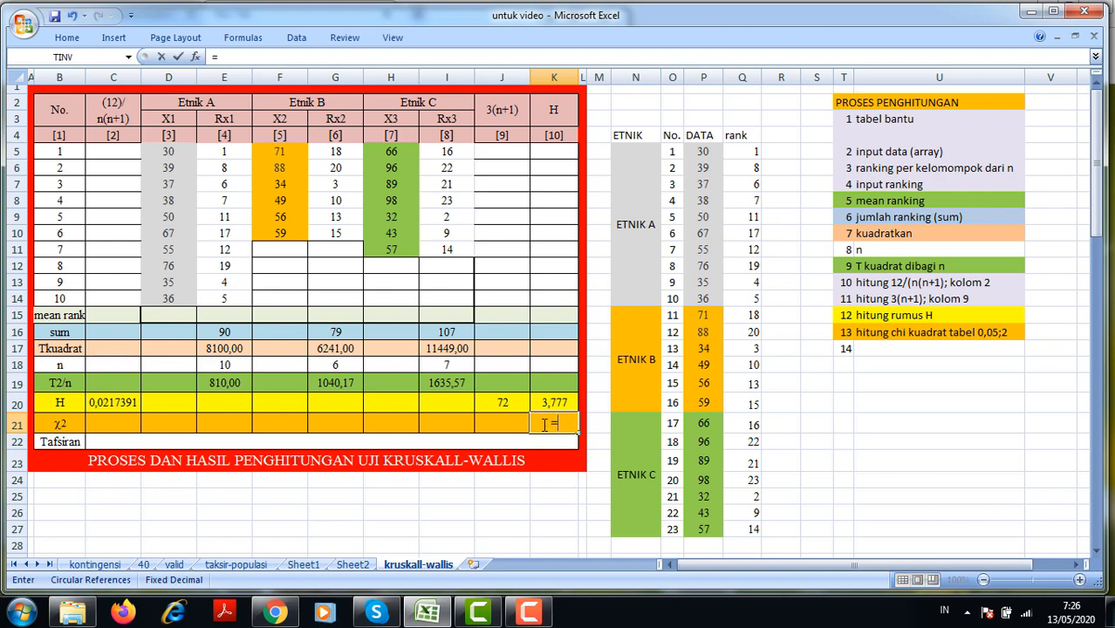
text(chi)
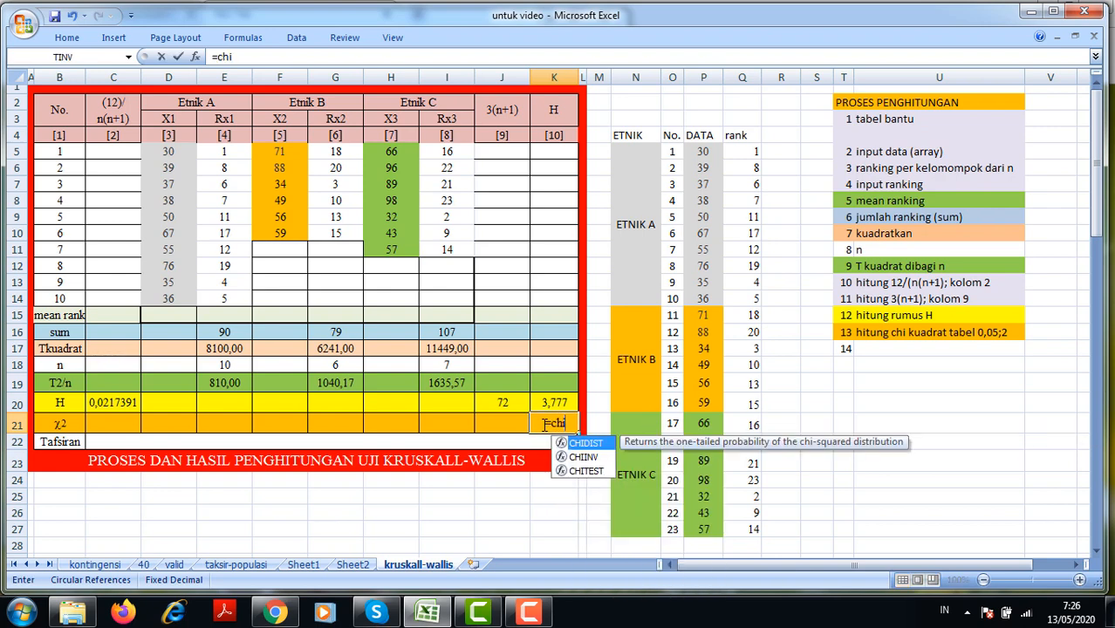
text(in)
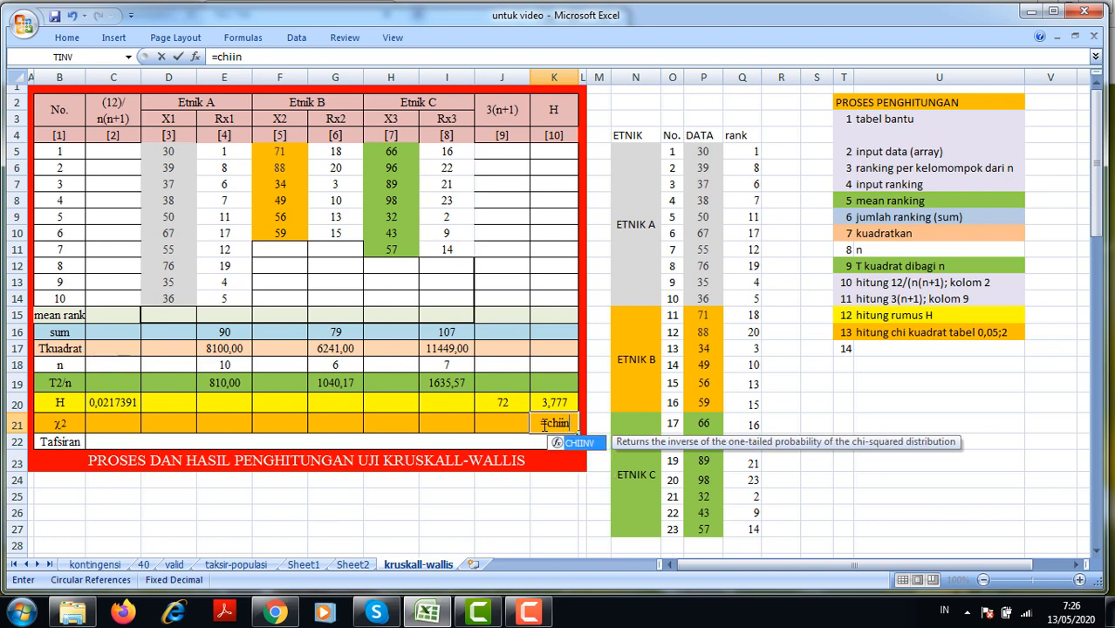
text(v)
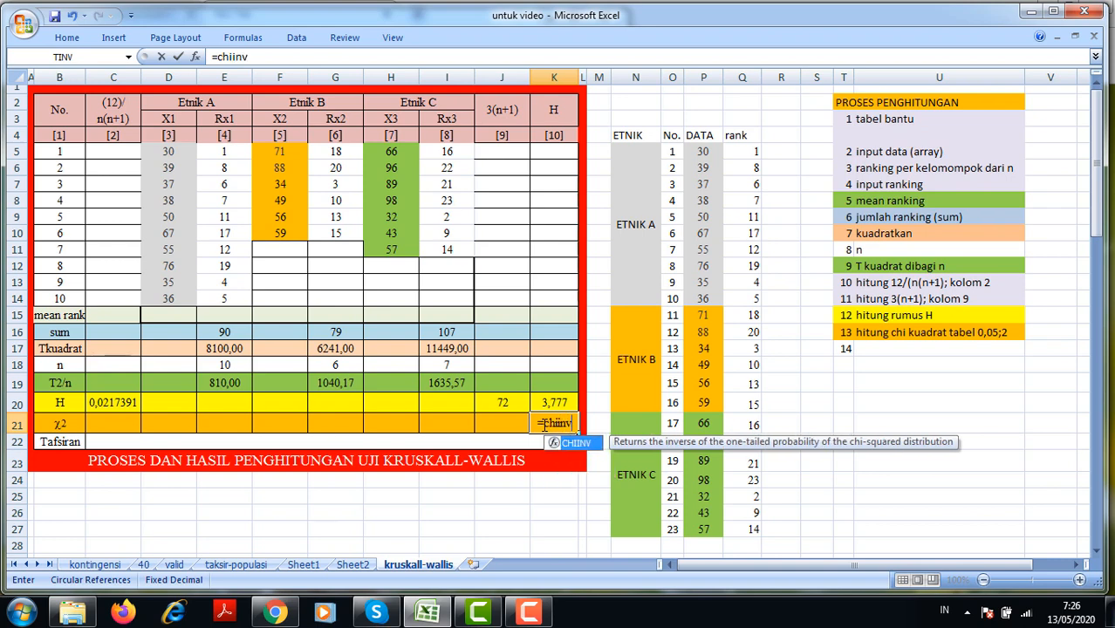
text((0,)
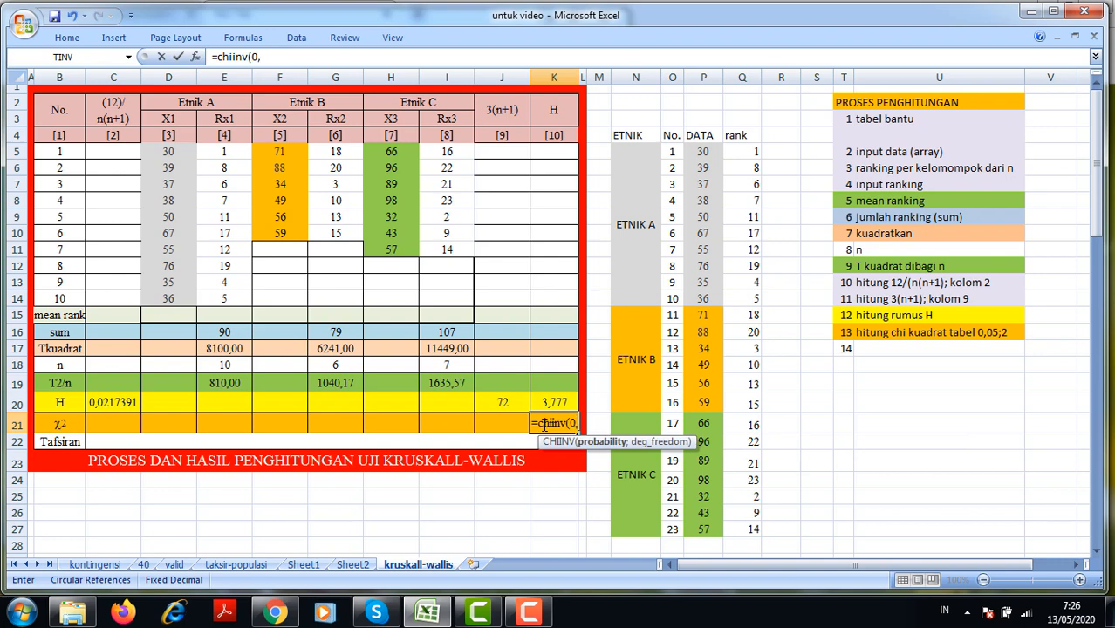
text(05)
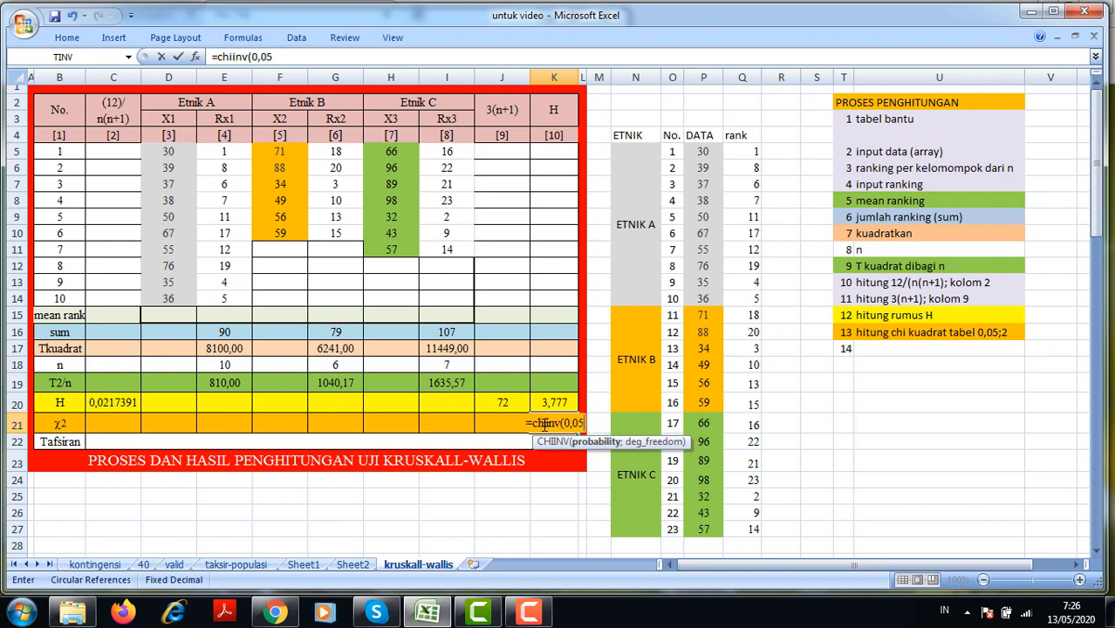
text(;)
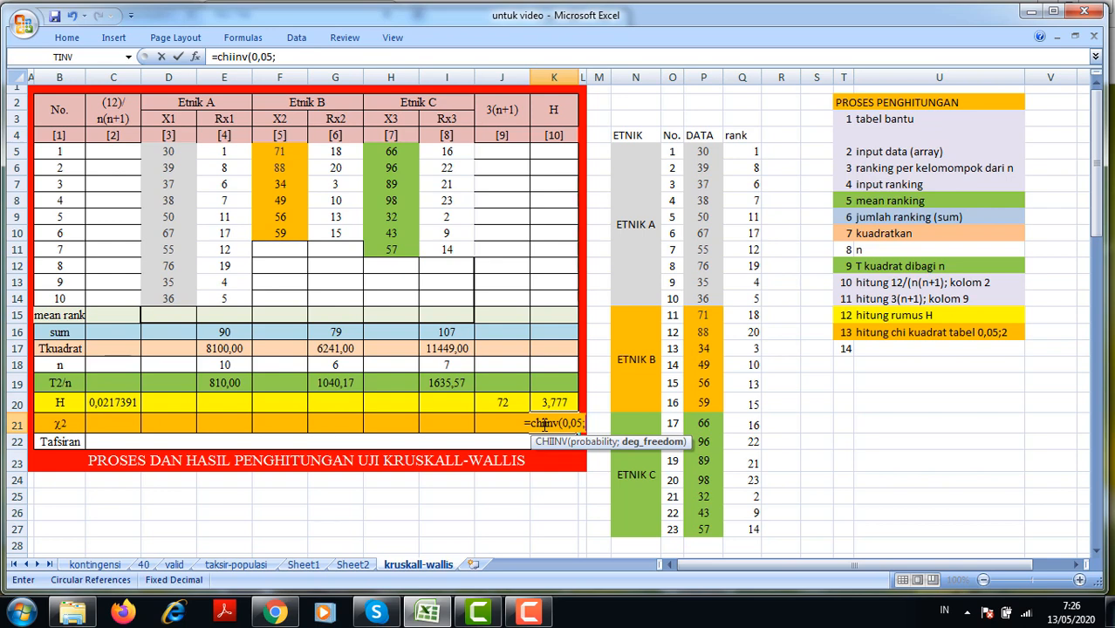
text(2))
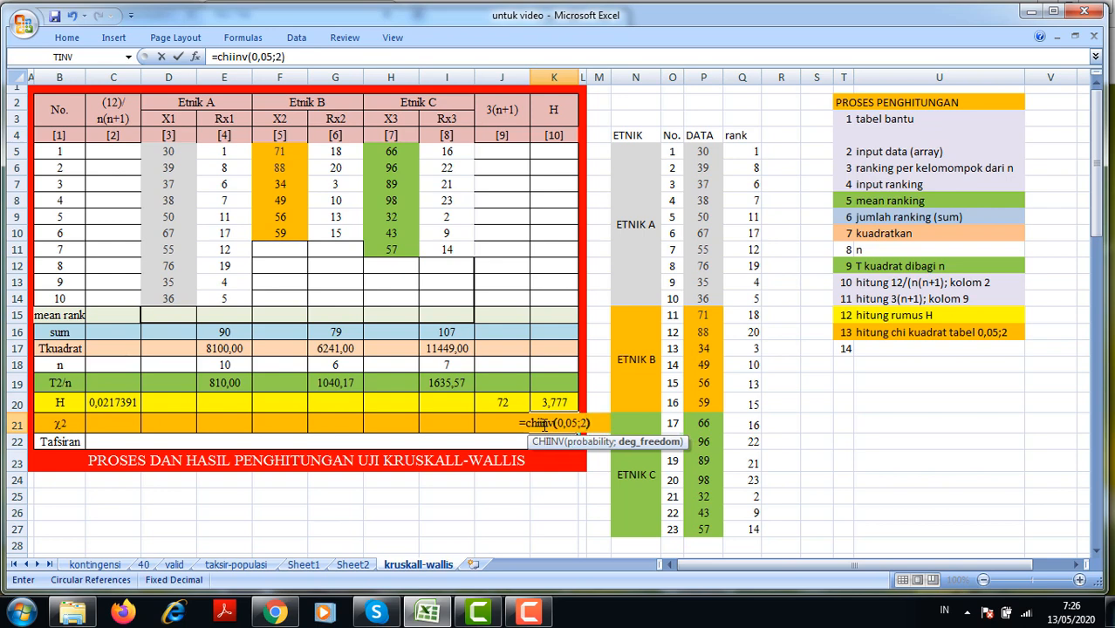
key(Return)
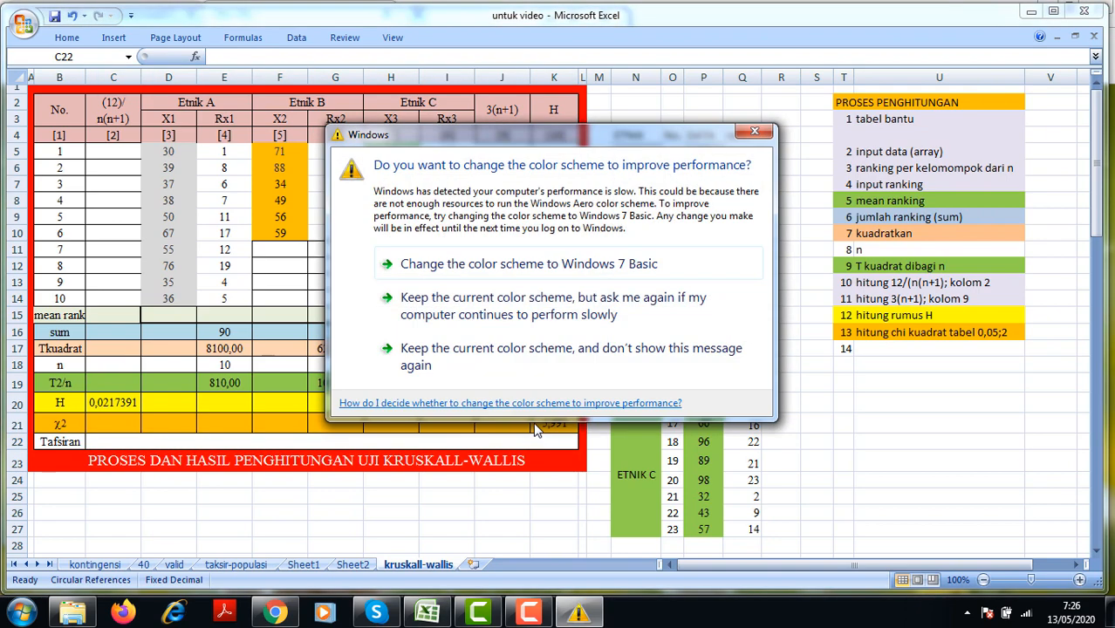
click(756, 134)
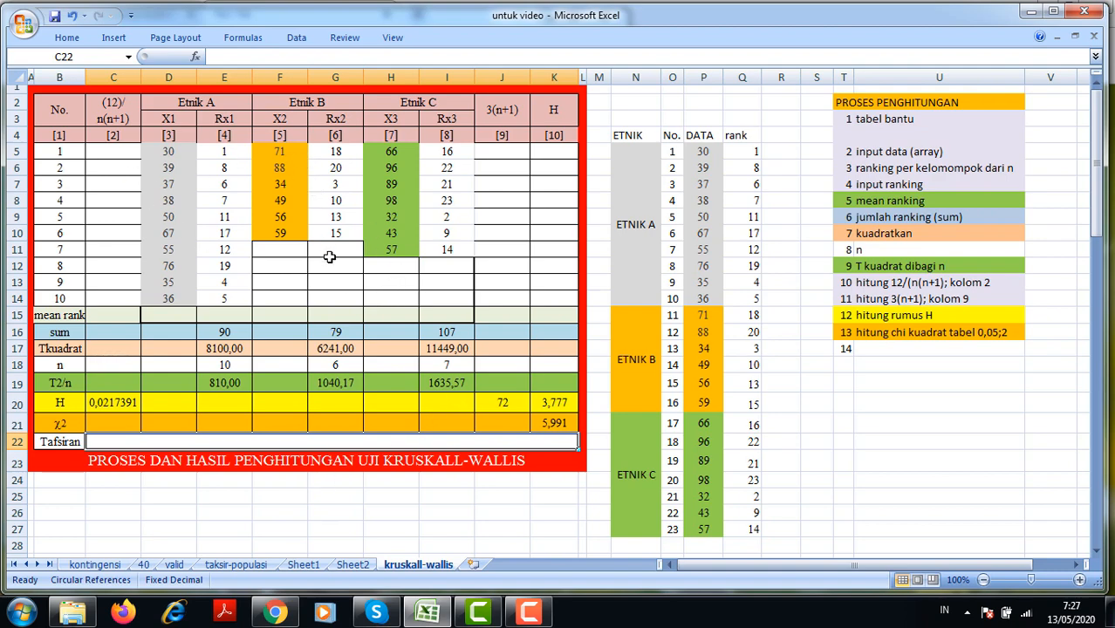
Copy the interpretation sentence from the Tafsiran row of the completed table (C81) into the Tafsiran cell C22.
scroll(372, 412, down, 18)
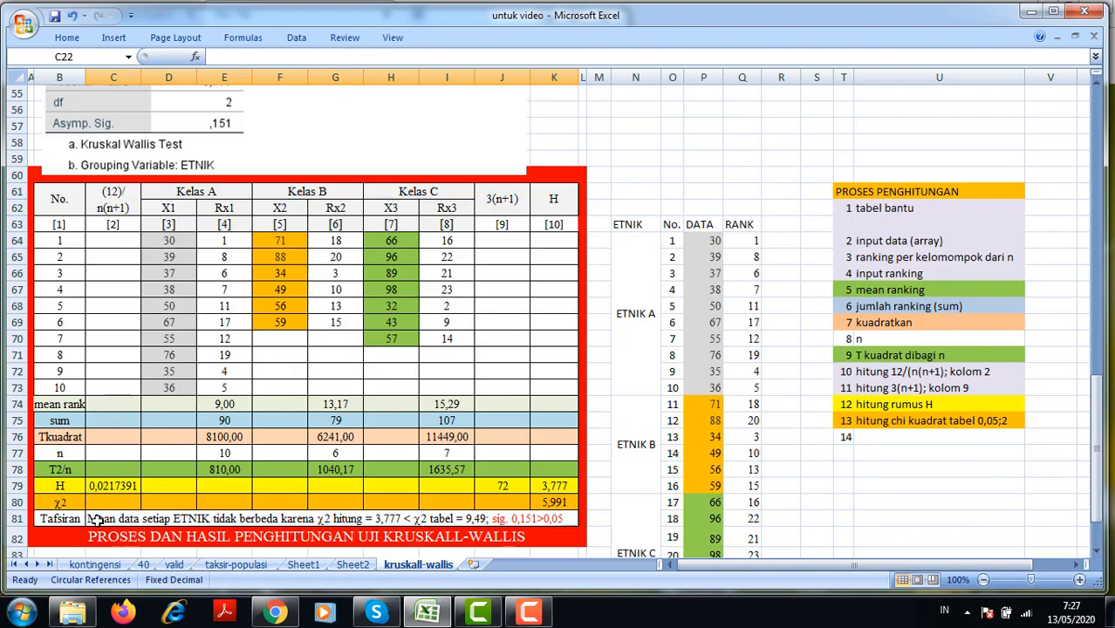
drag(94, 519, 578, 539)
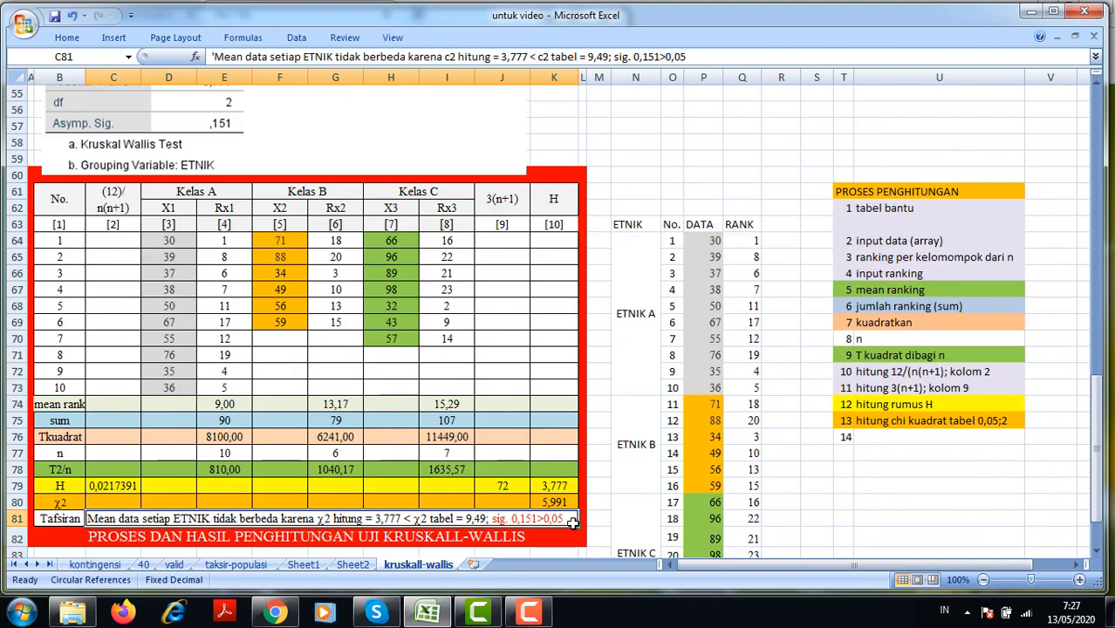
key(ctrl+c)
scroll(339, 399, up, 14)
scroll(338, 399, up, 4)
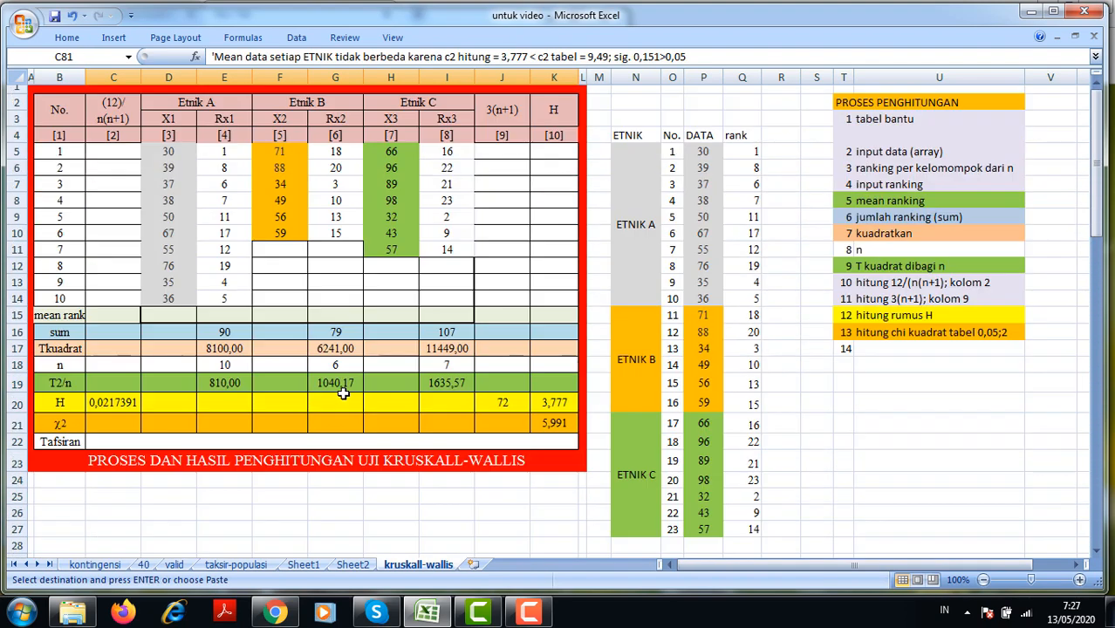
click(92, 442)
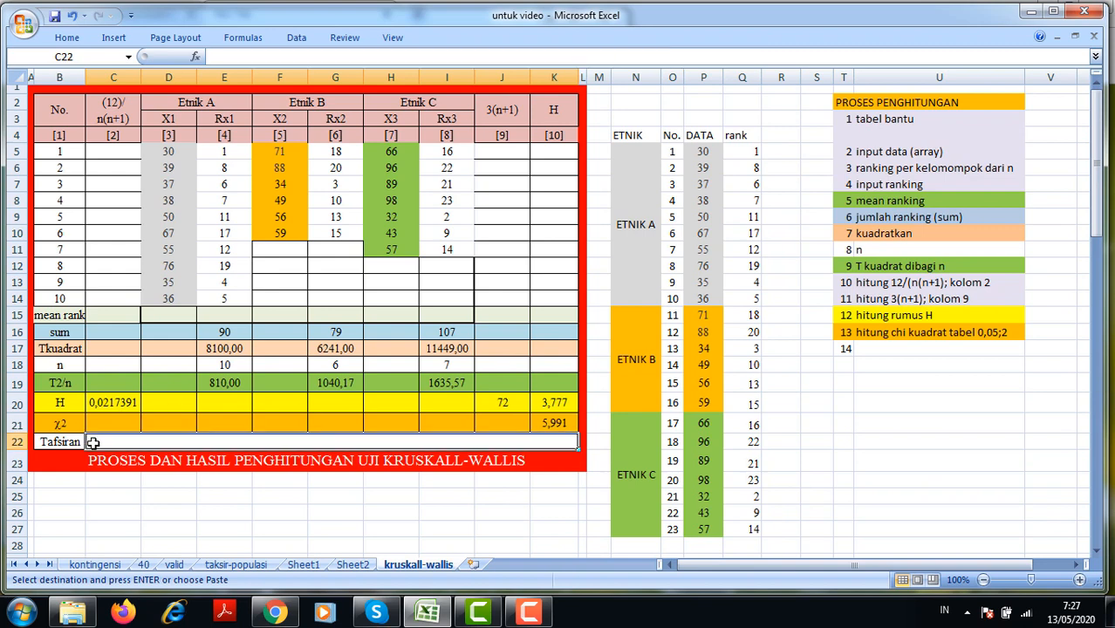
key(ctrl+v)
click(133, 481)
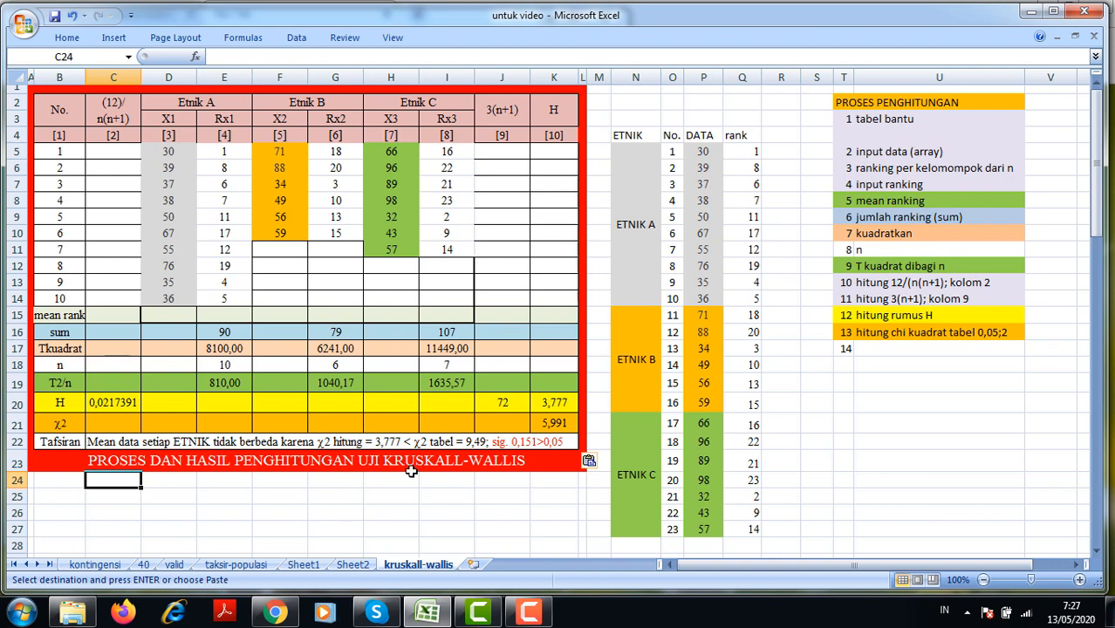
Replace "χ2 hitung" with "H" in the C22 interpretation sentence, keeping a space after "karena".
double_click(283, 442)
drag(319, 442, 366, 442)
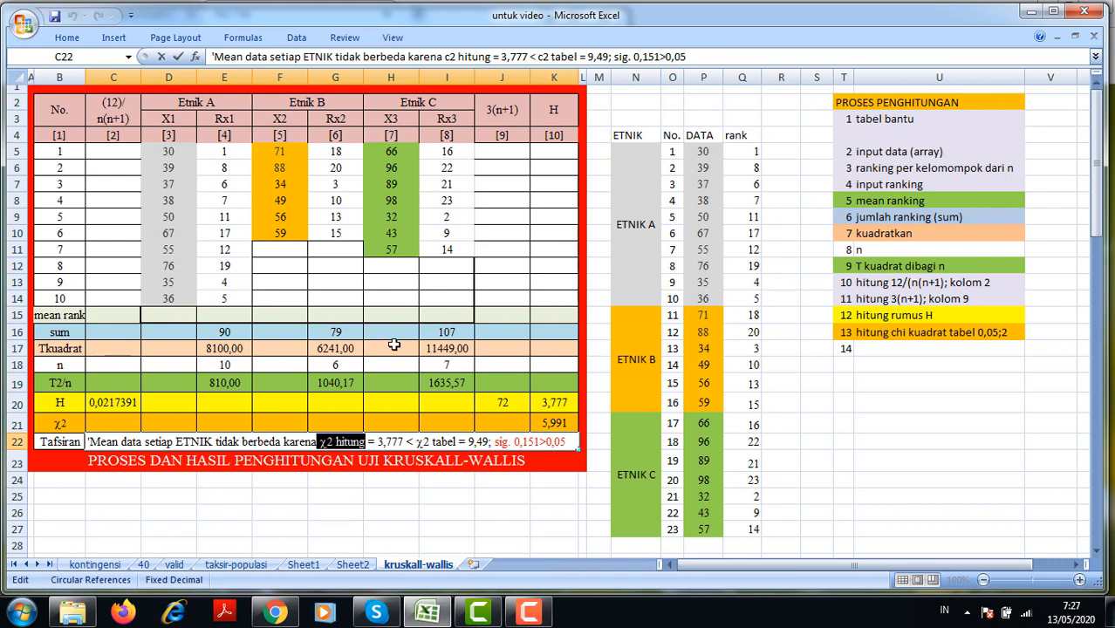
text(H)
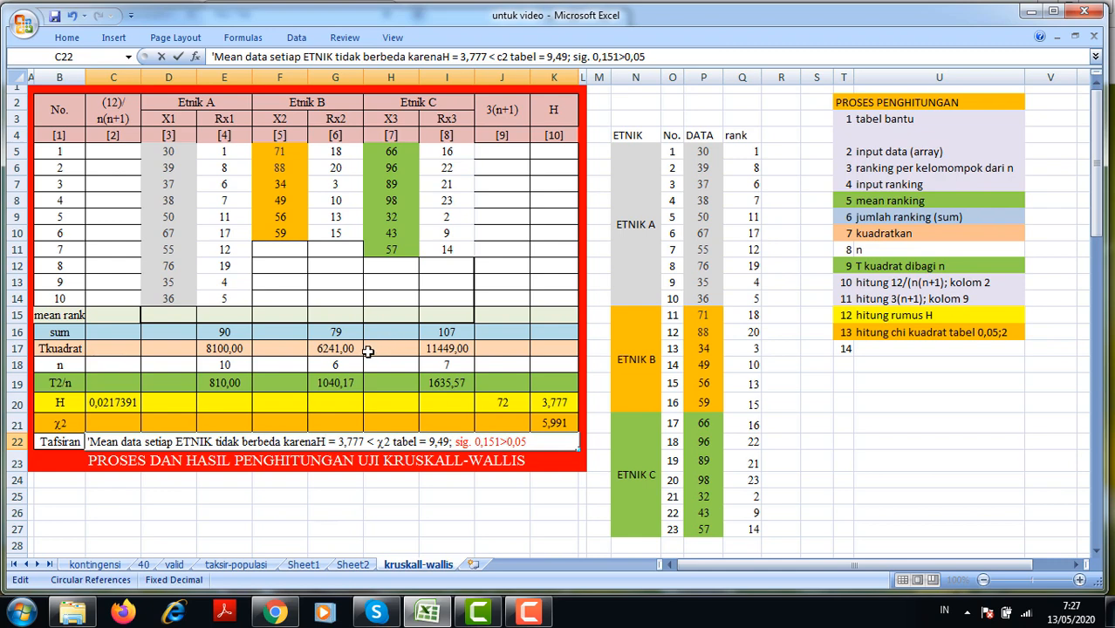
click(320, 442)
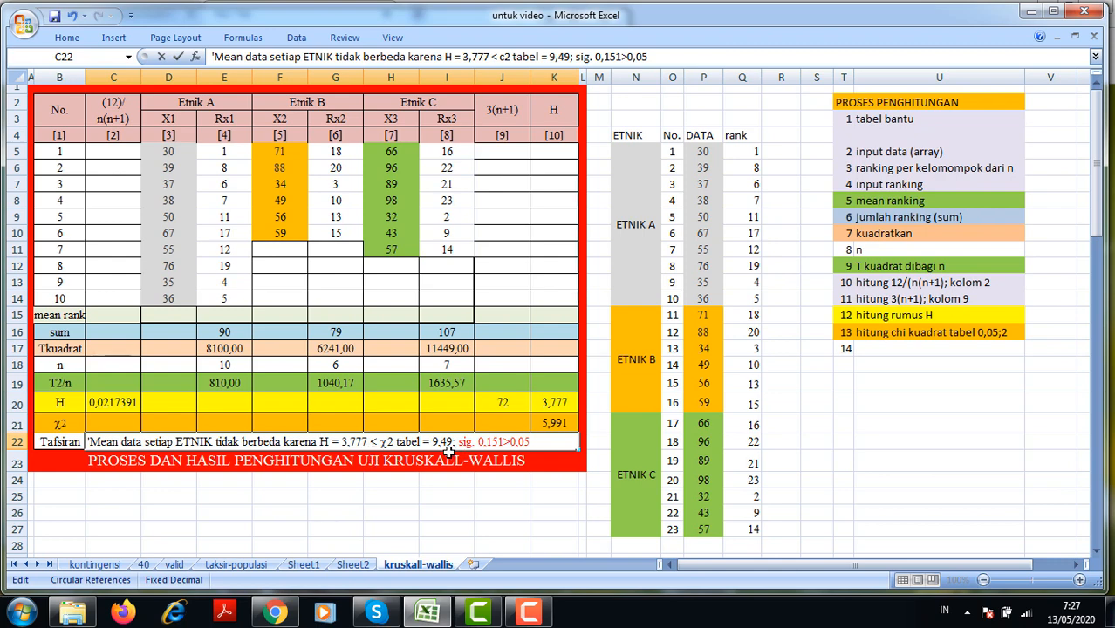
Set the χ2 tabel value in the C22 interpretation sentence to 5,991.
drag(432, 442, 450, 442)
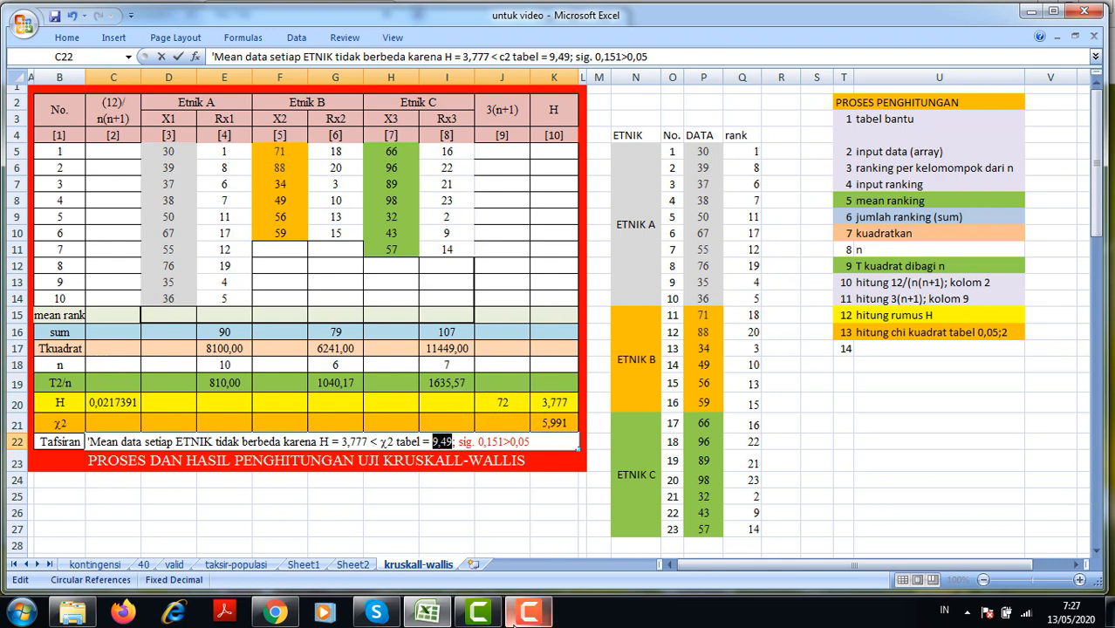
text(5,)
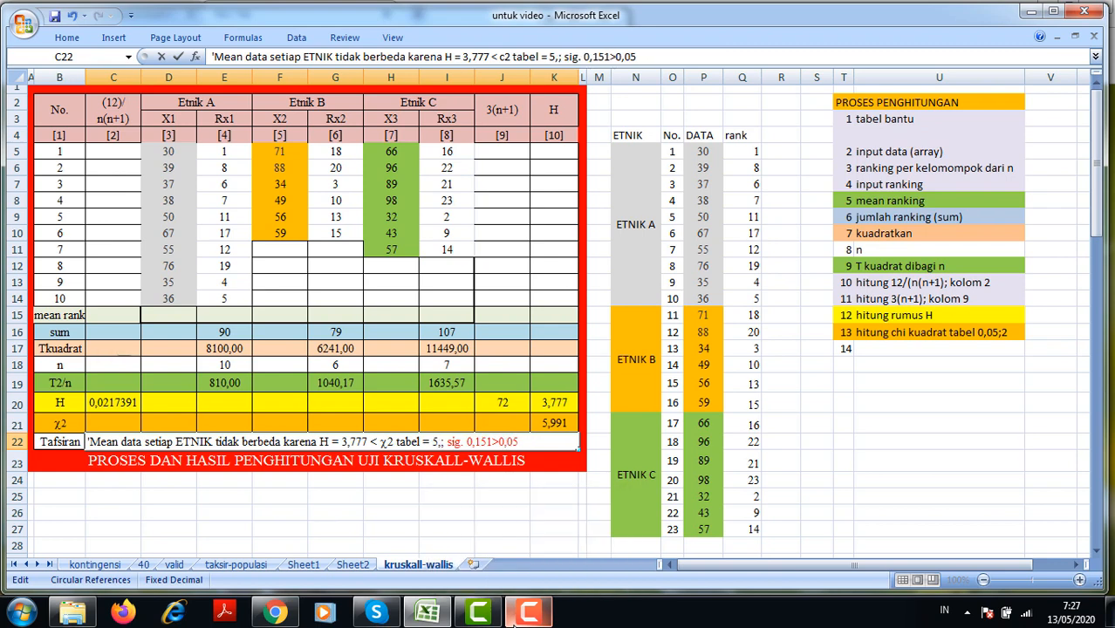
text(991)
mouse_move(522, 582)
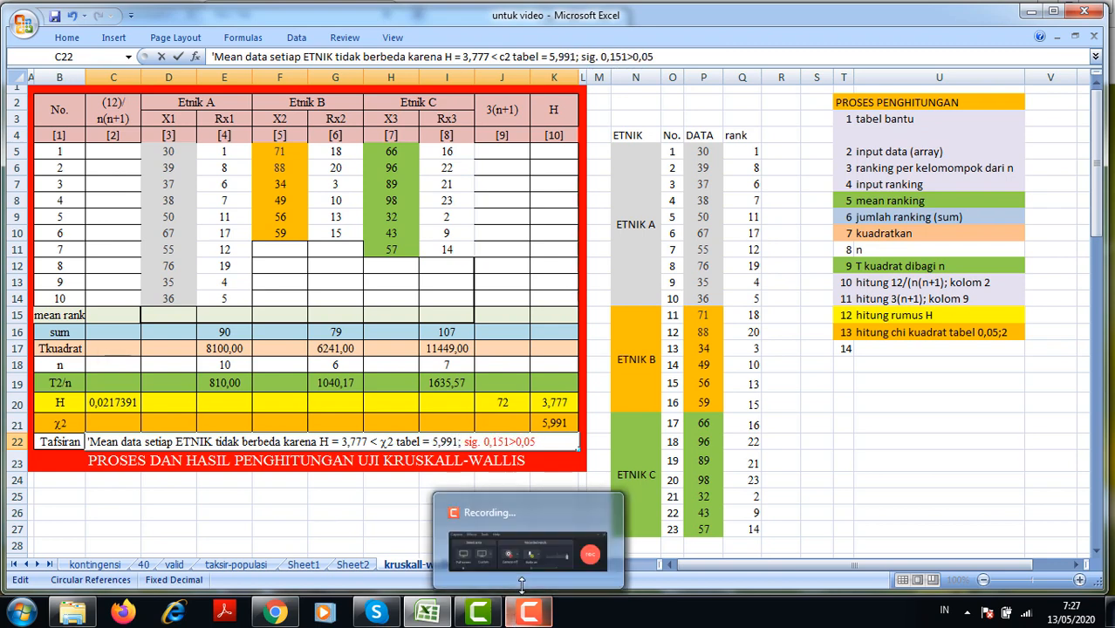
click(571, 518)
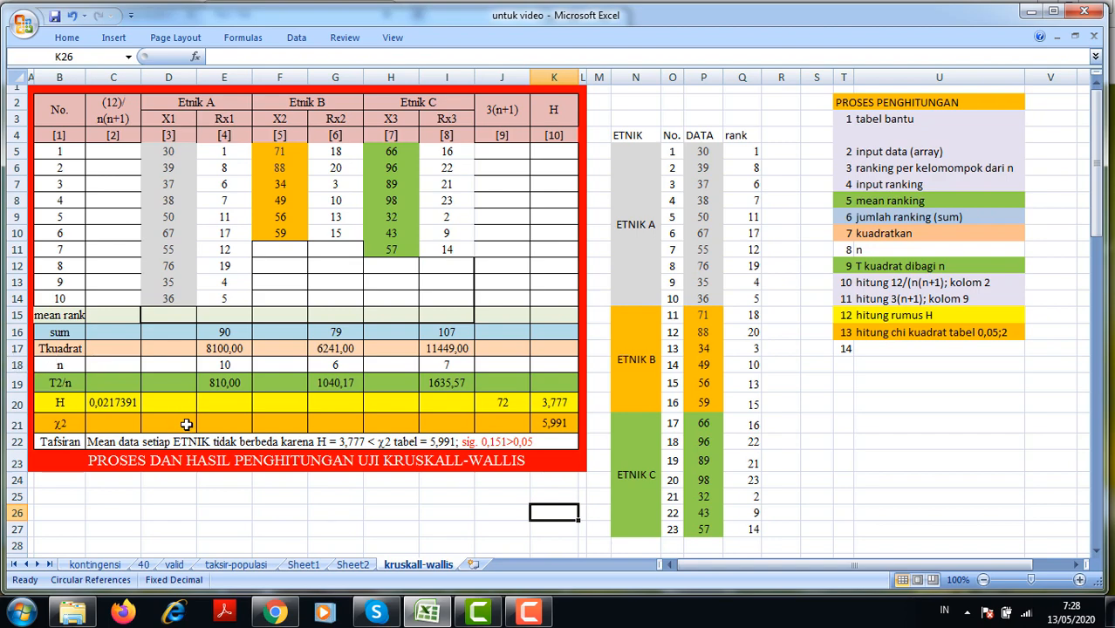
Move the Kruskal-Wallis output picture up so it starts directly beneath the red-framed calculation table, at row 24.
scroll(192, 461, down, 1)
scroll(197, 469, down, 6)
drag(242, 435, 252, 349)
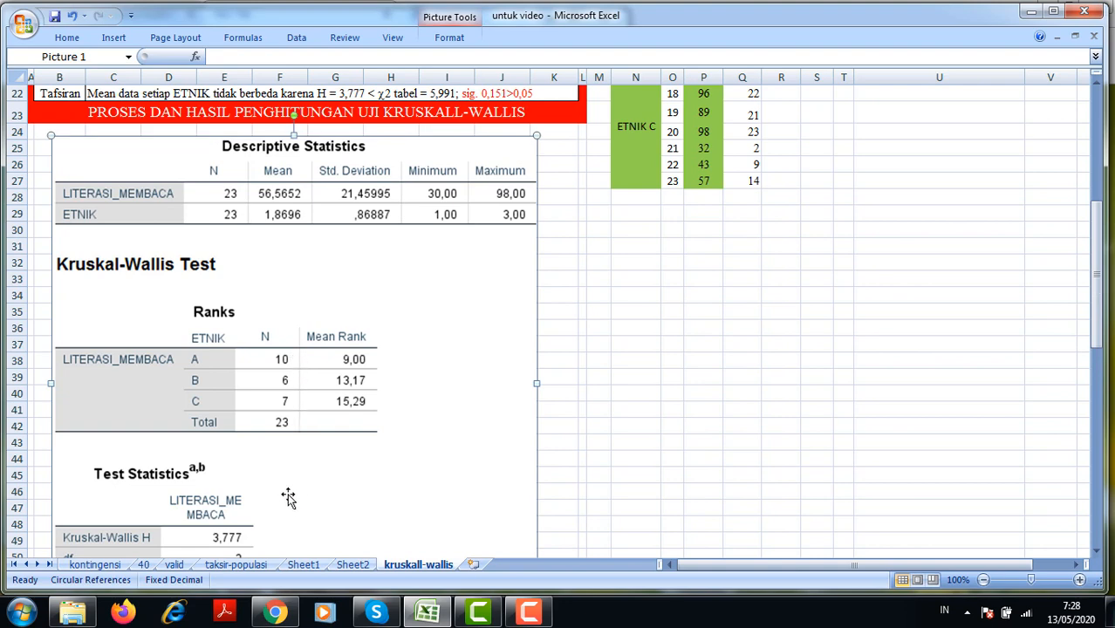
Compare the output picture's H, df and Asymp. Sig. figures with the calculation table and interpretation, dismissing the Windows color scheme prompt.
scroll(291, 497, down, 4)
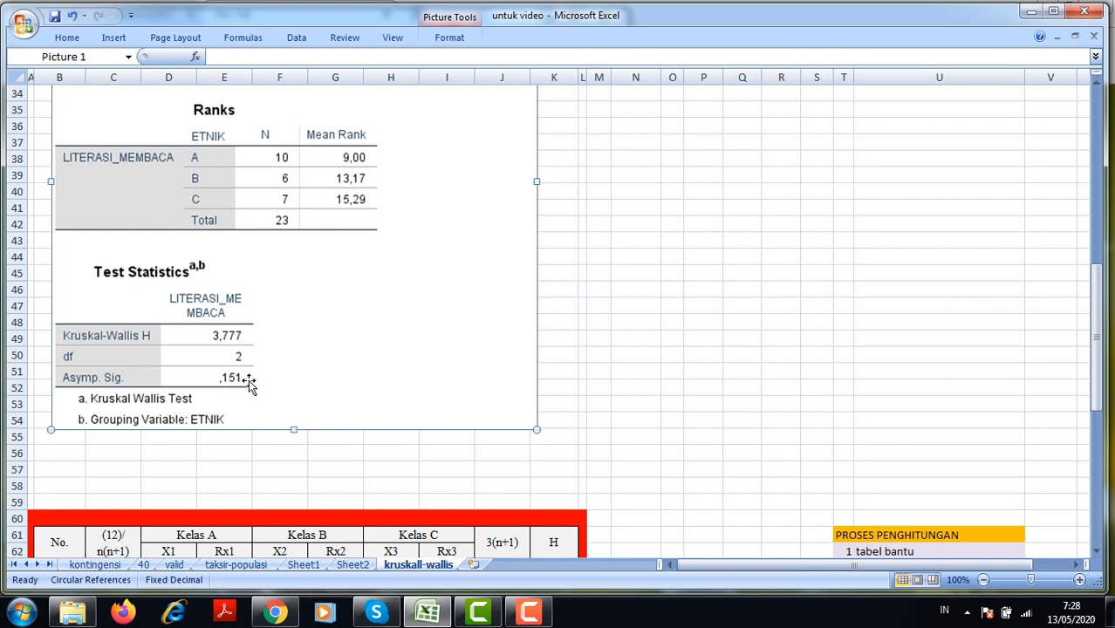
scroll(295, 362, up, 5)
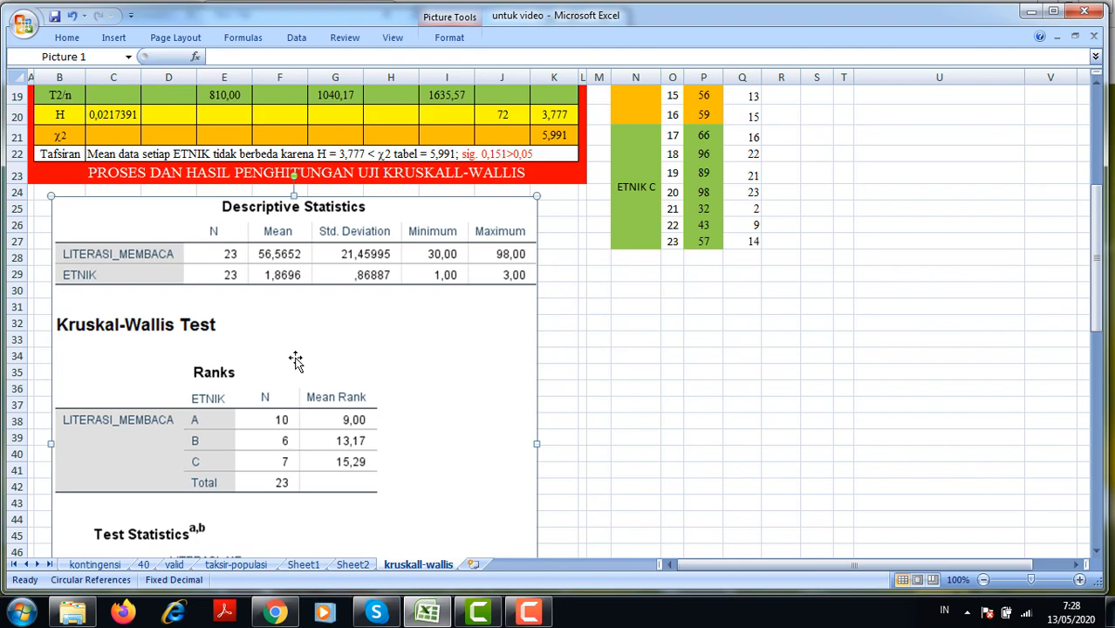
scroll(295, 361, up, 3)
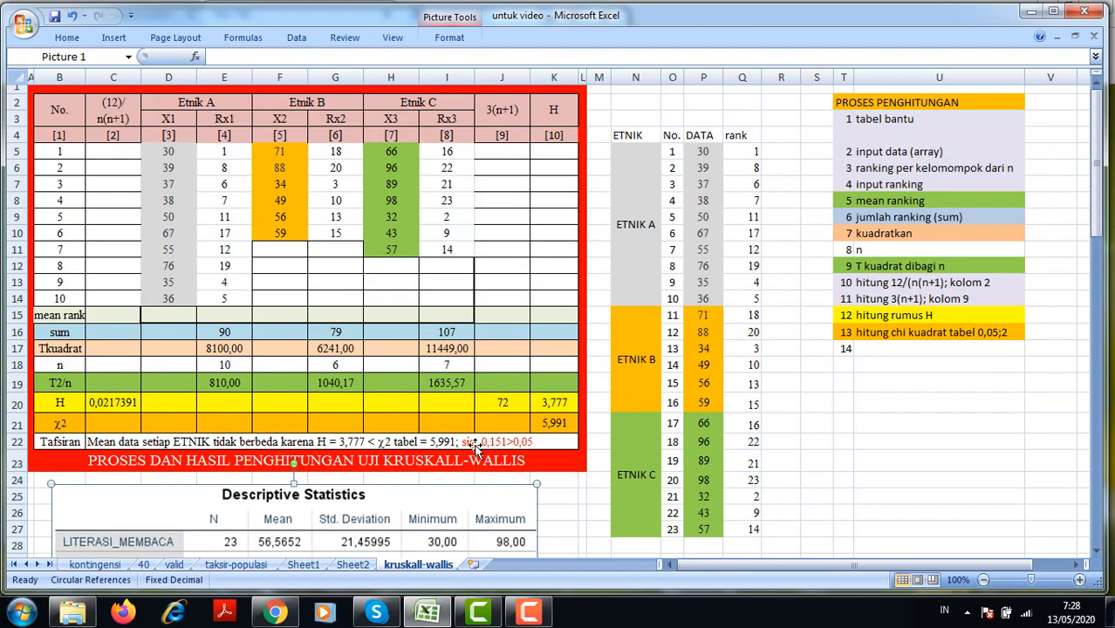
scroll(471, 445, up, 3)
click(558, 500)
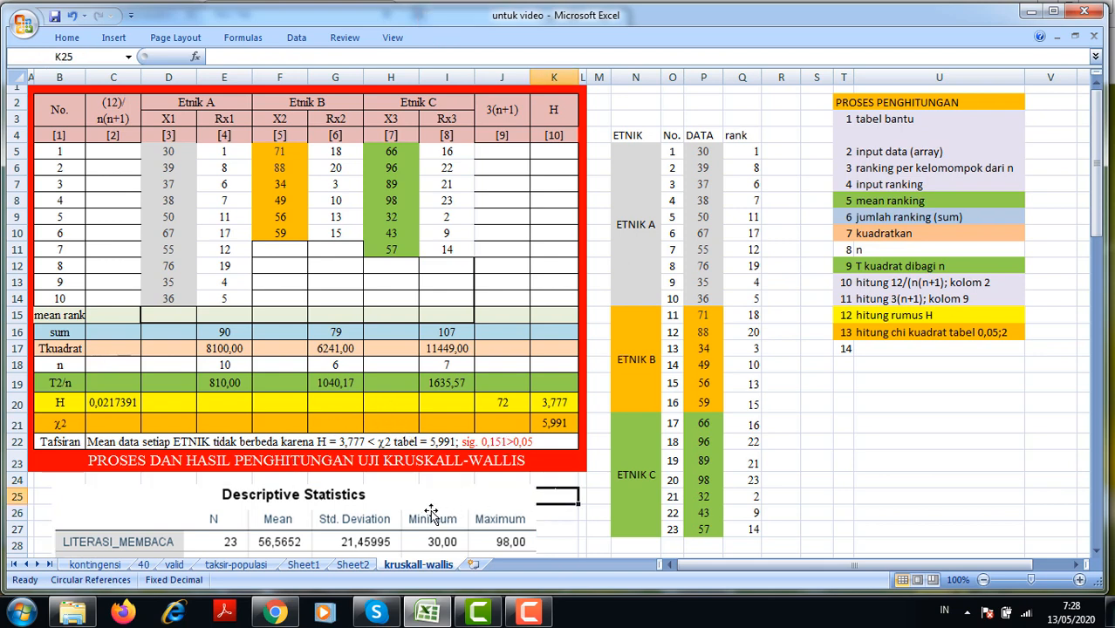
click(211, 496)
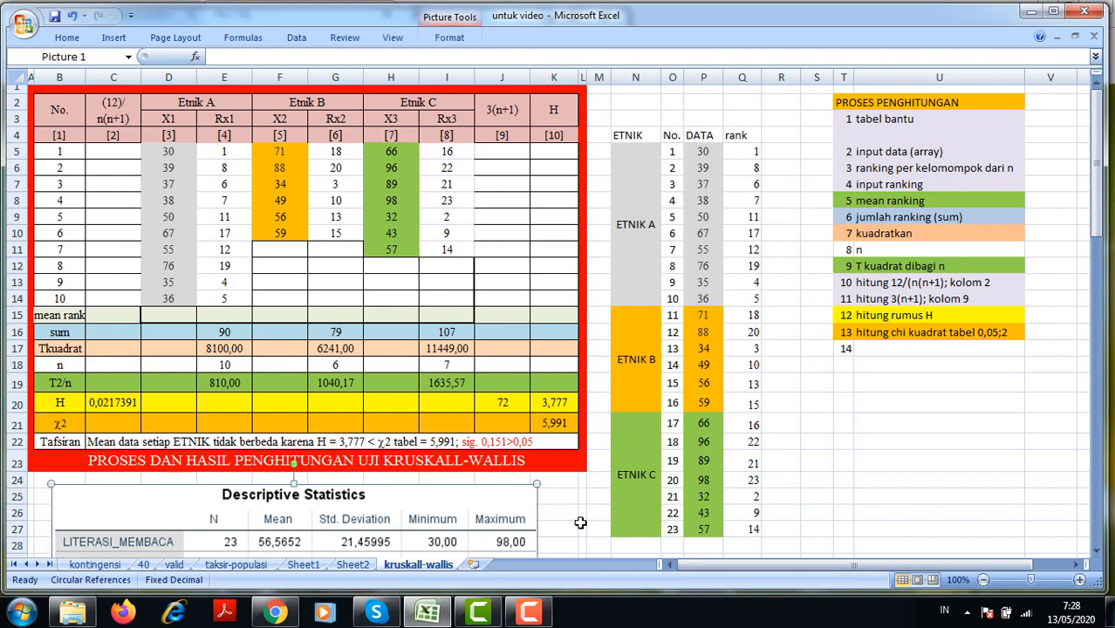
click(577, 493)
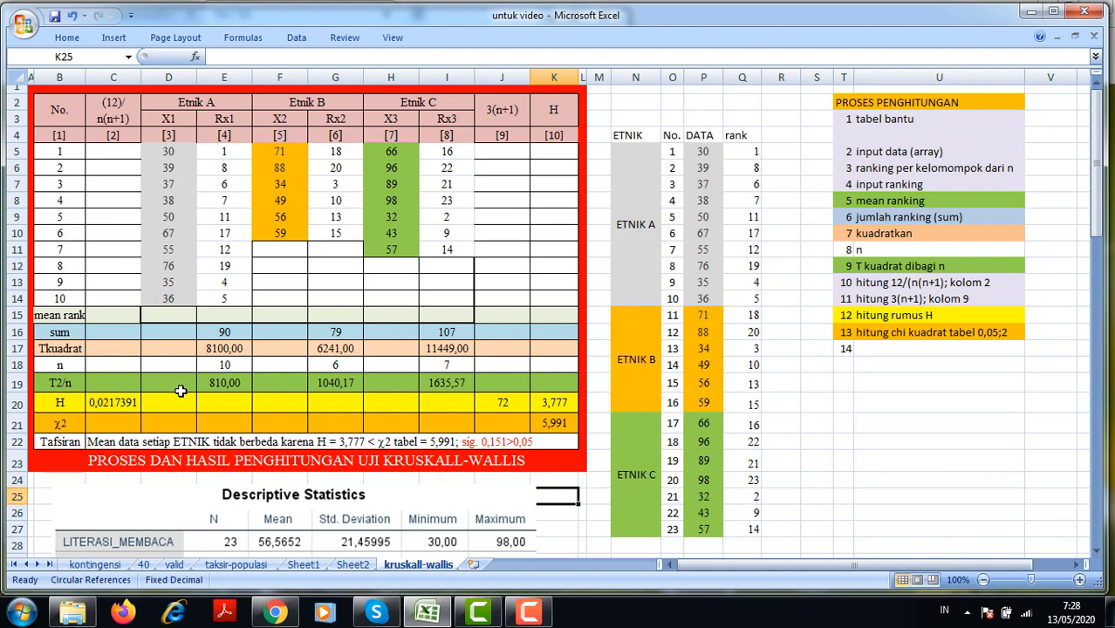
click(150, 506)
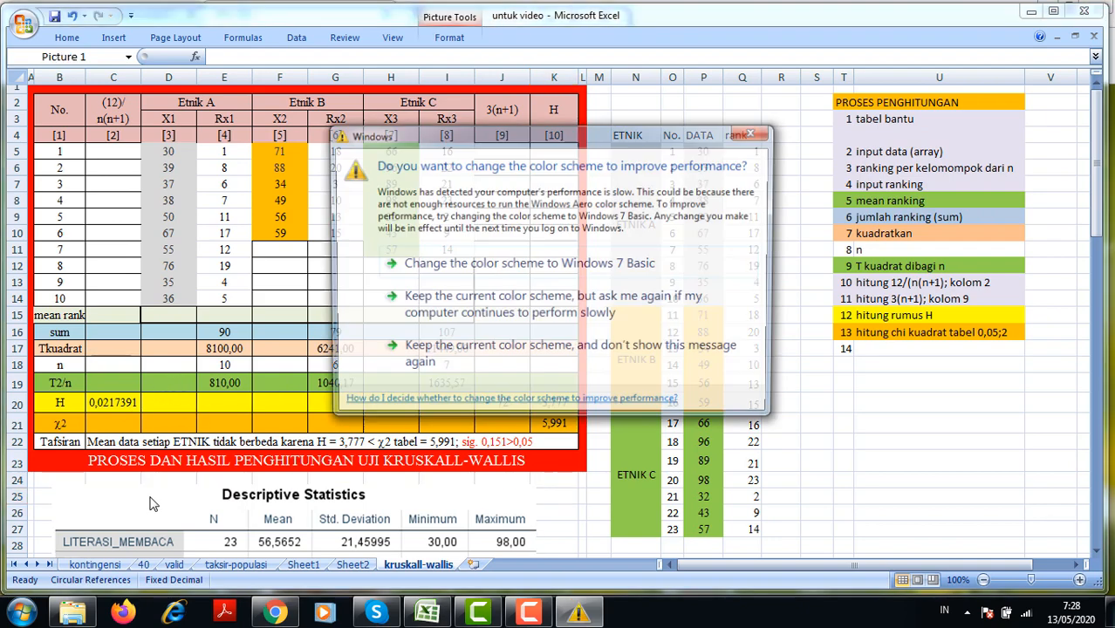
click(753, 133)
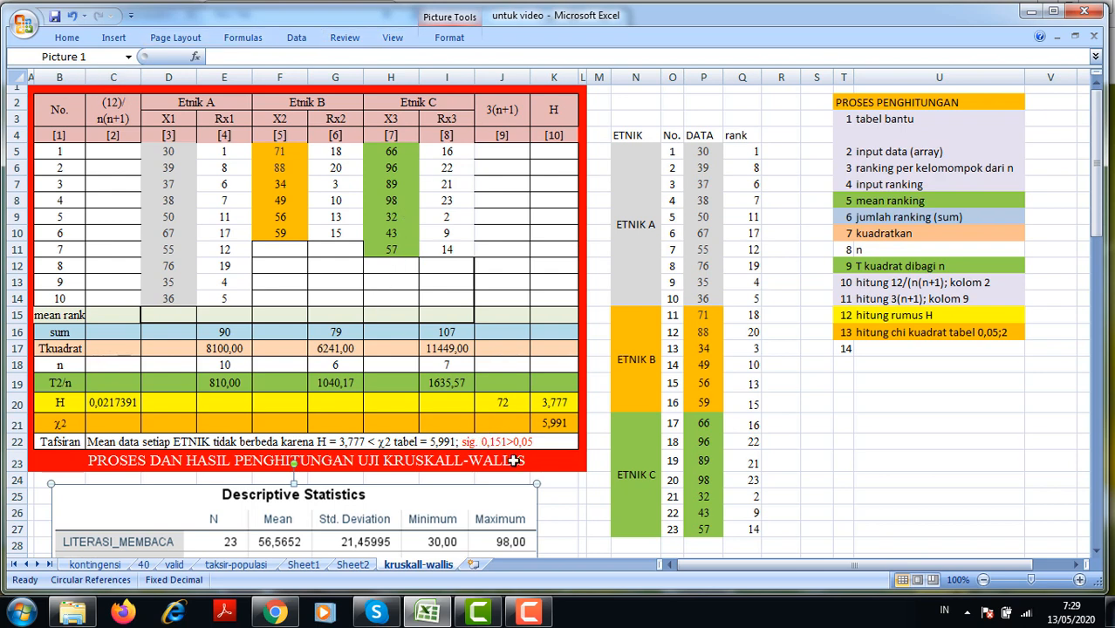
click(566, 510)
scroll(567, 511, down, 1)
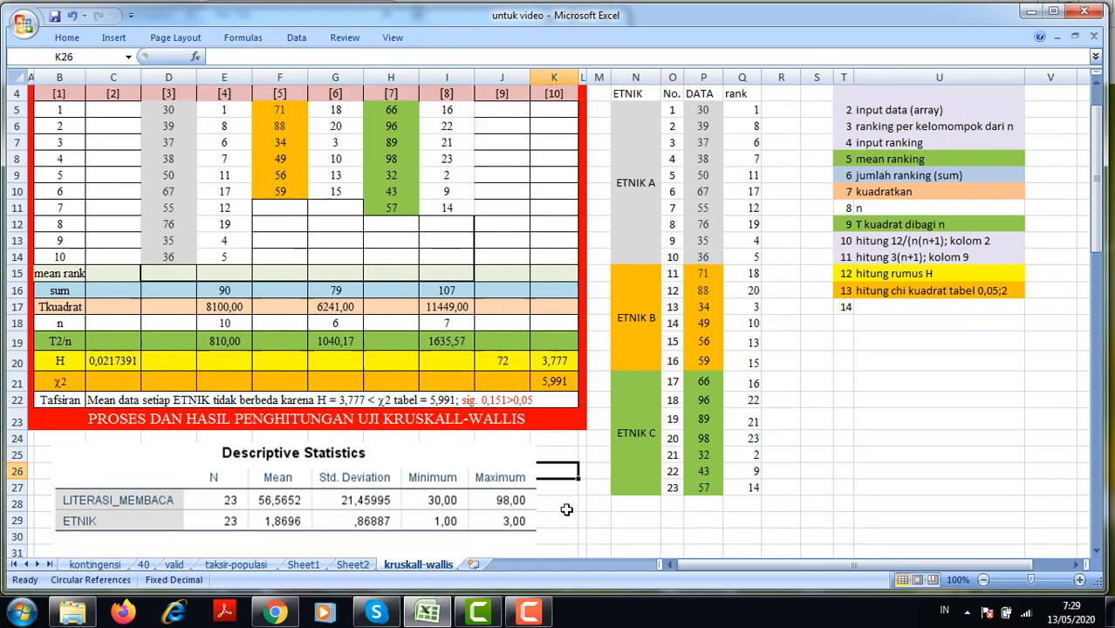
scroll(566, 511, up, 1)
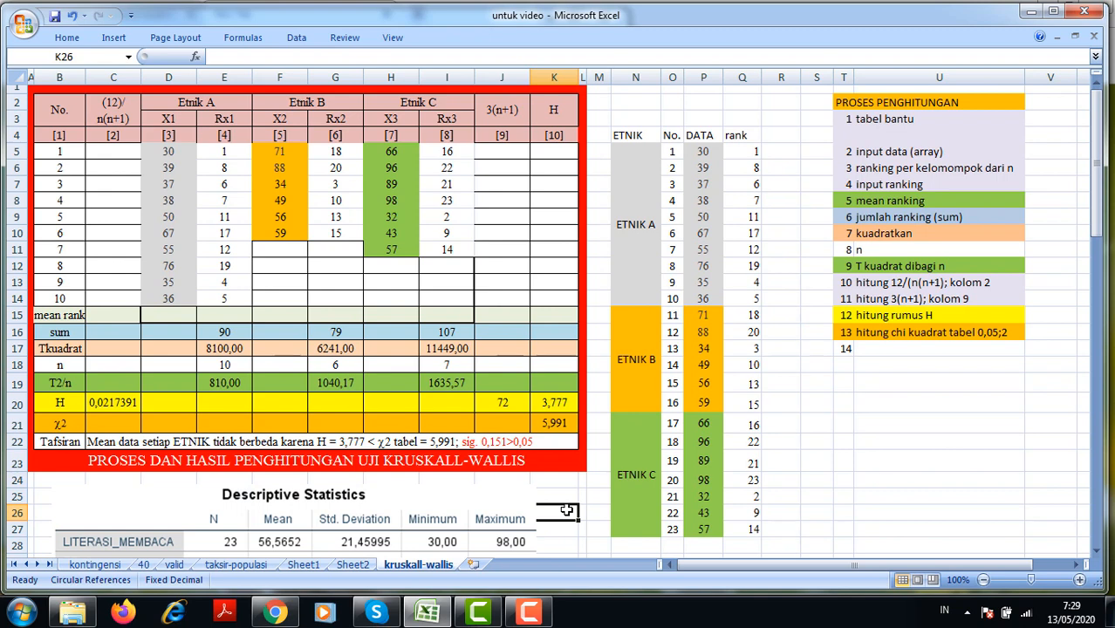